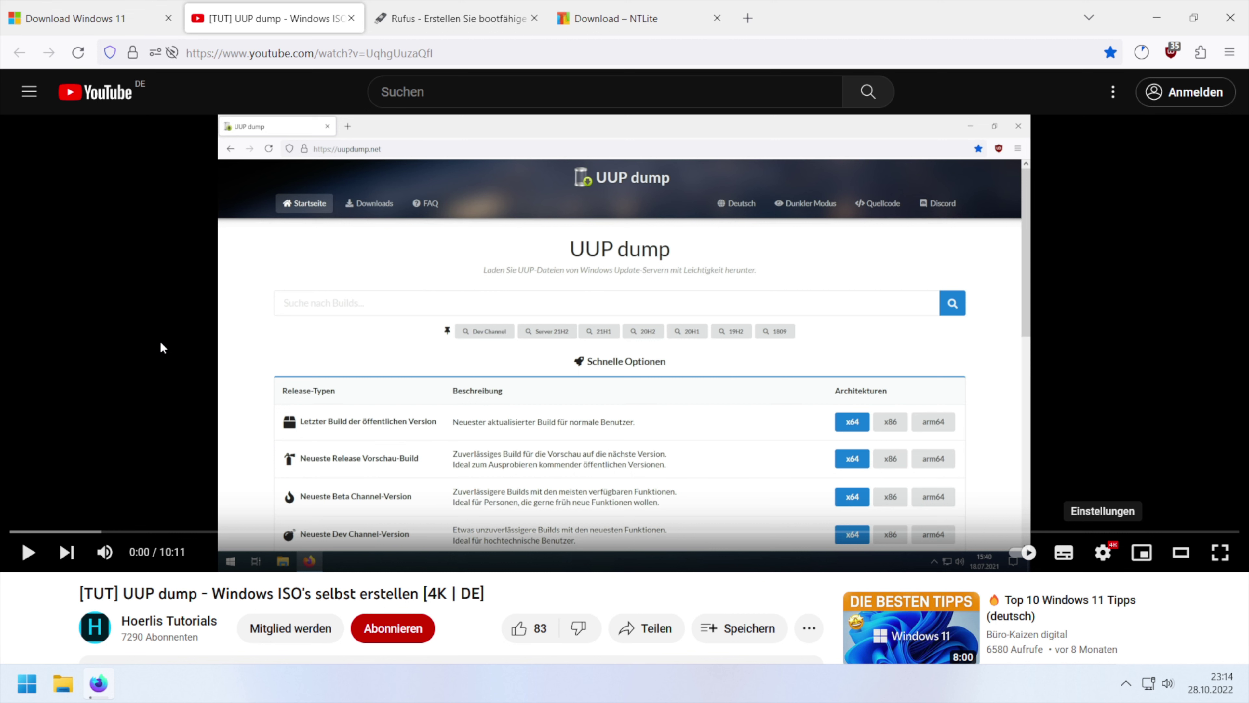
# Download Rufus 3.20 Portable from the Rufus website
pyautogui.hotkey('ctrl', 'Tab')
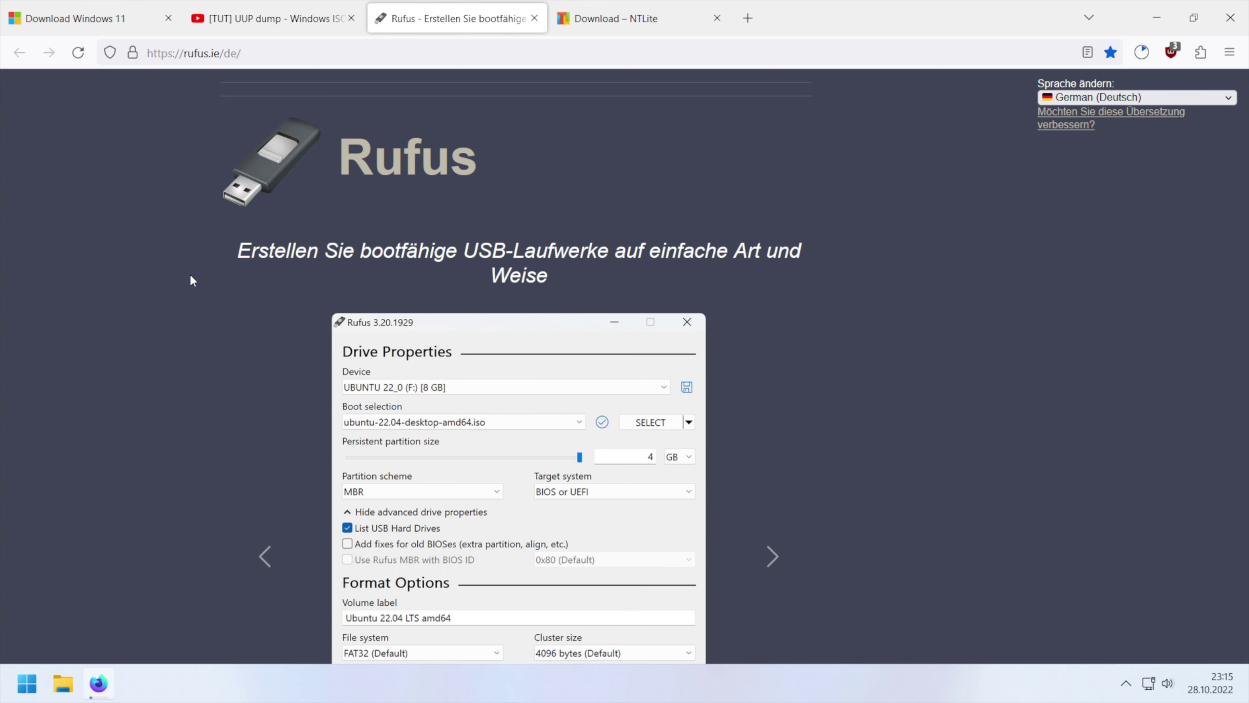
pyautogui.scroll(-10, 191, 279)
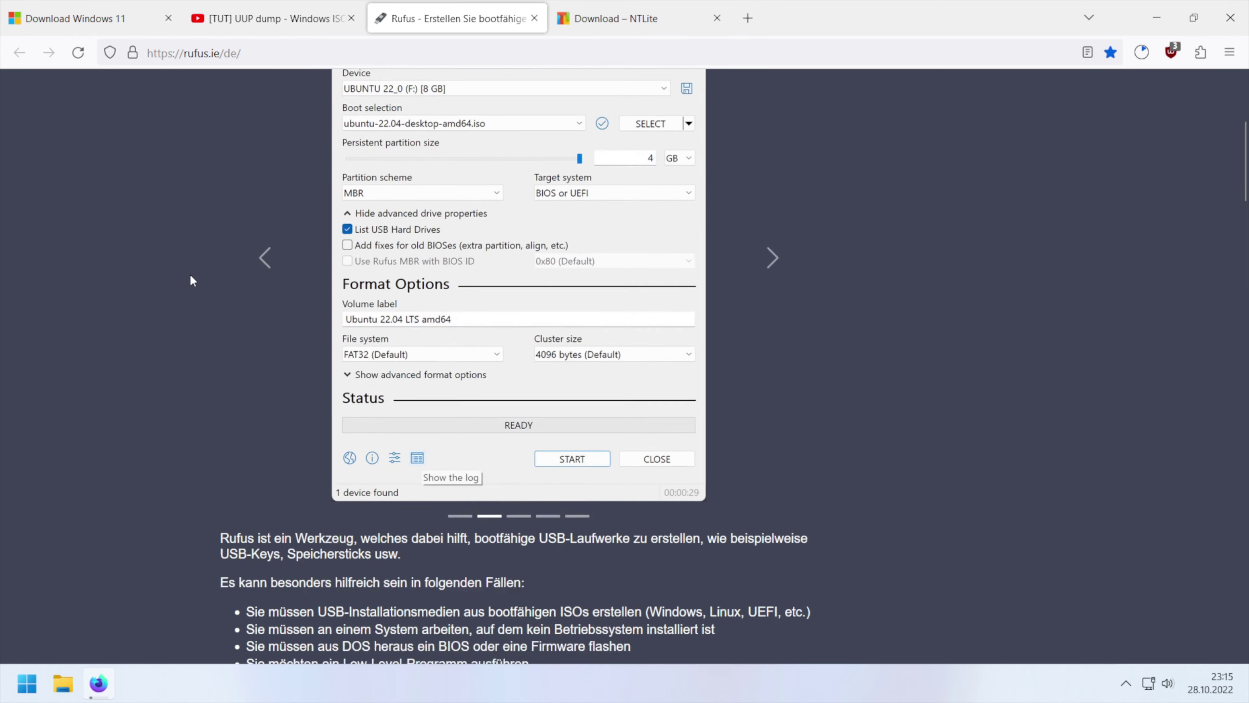
pyautogui.scroll(-3, 192, 280)
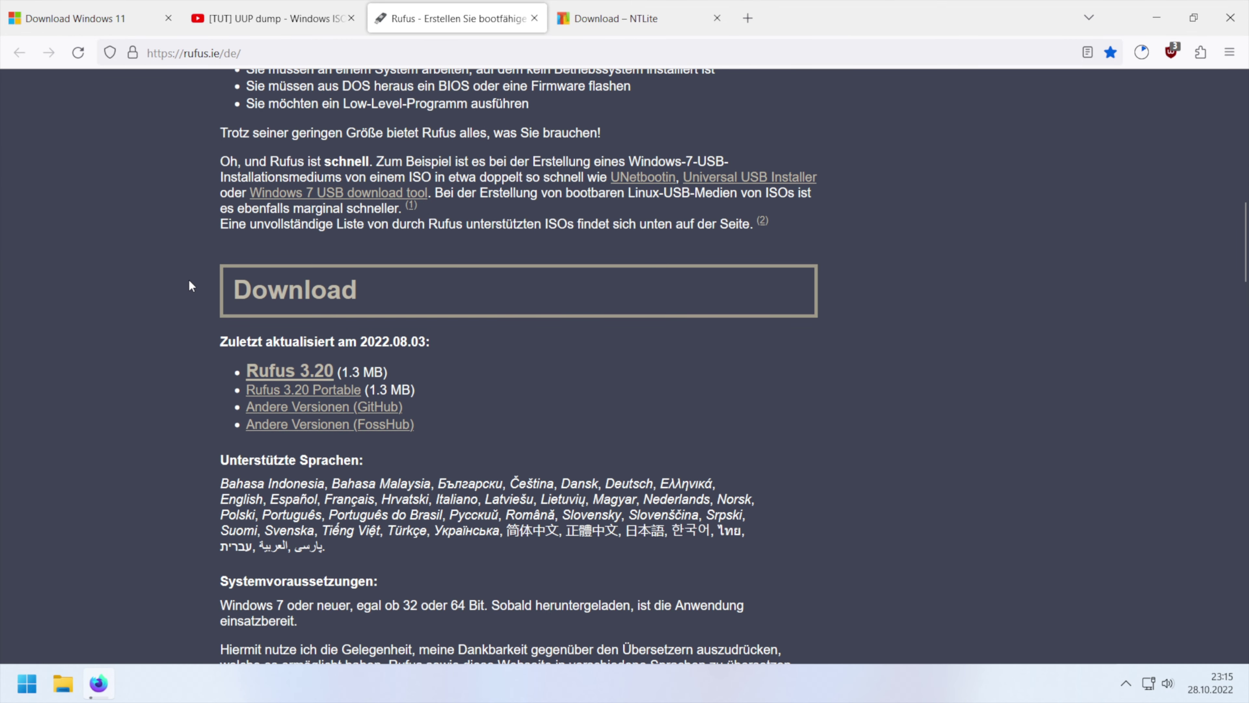
pyautogui.click(356, 396)
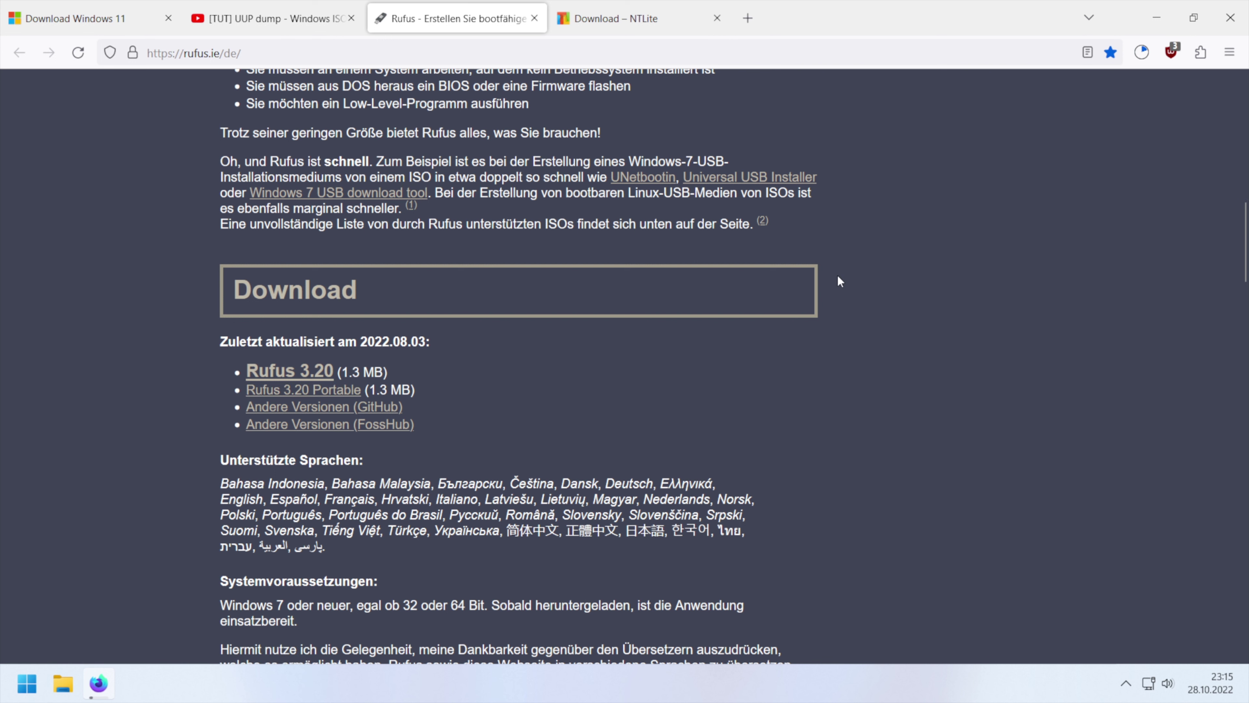
# Download the 64-bit stable version of NTLite from its download page
pyautogui.click(647, 19)
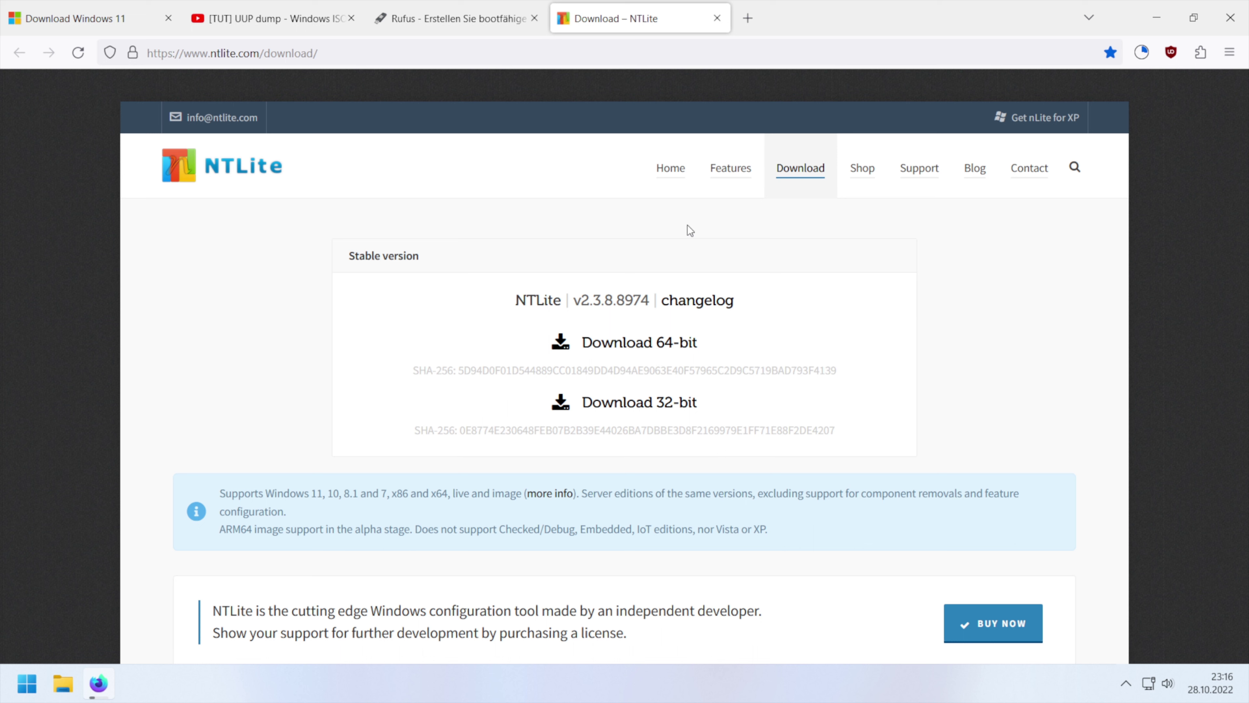
pyautogui.click(688, 348)
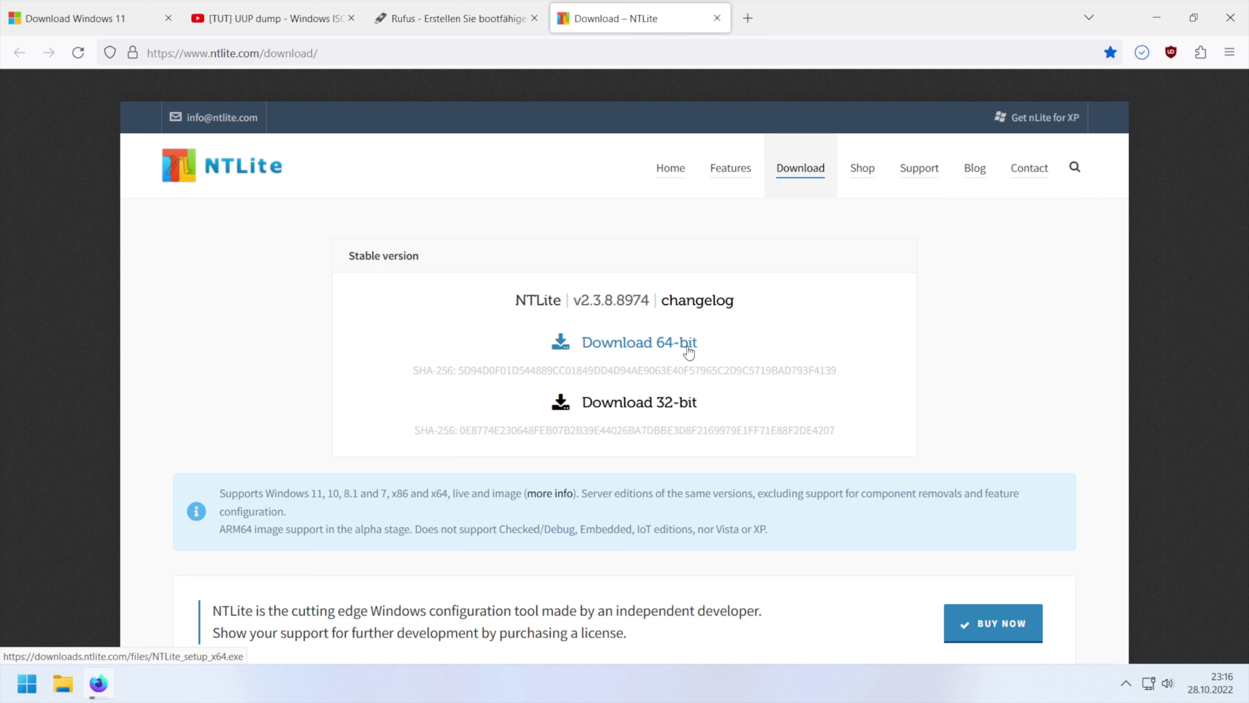
pyautogui.click(688, 348)
# Close the browser and show the Downloads folder in File Explorer
pyautogui.click(68, 681)
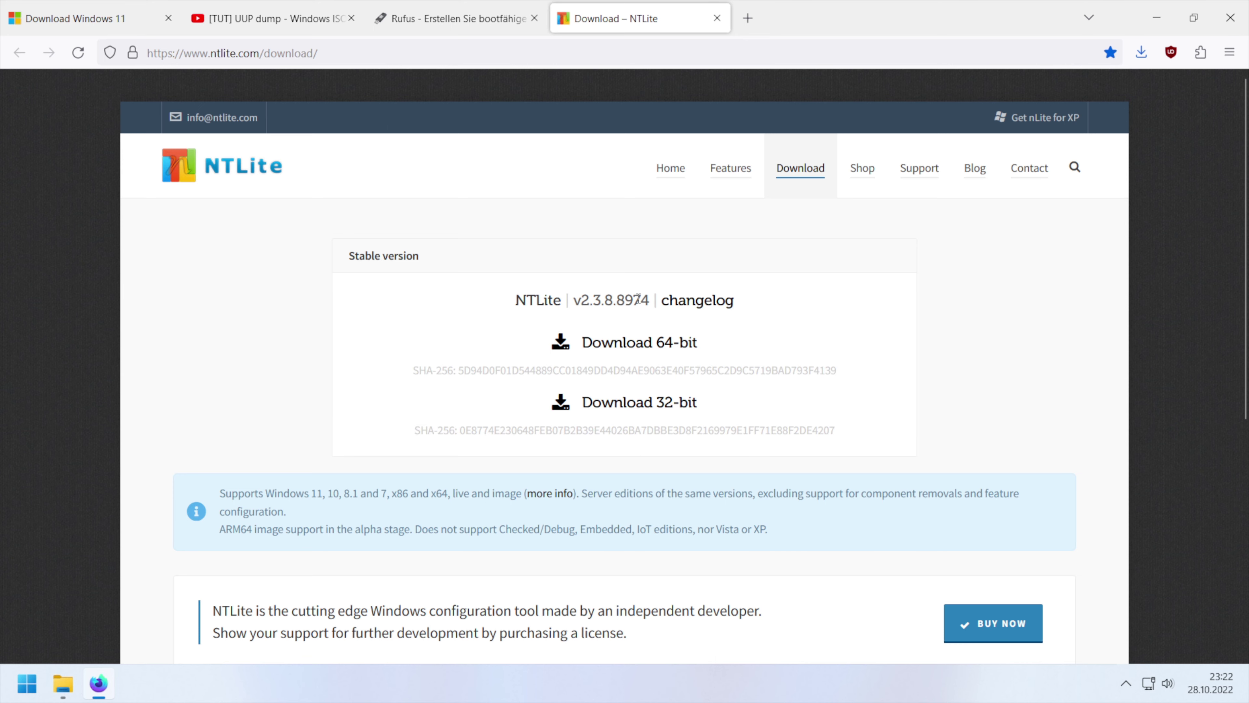
pyautogui.click(1231, 19)
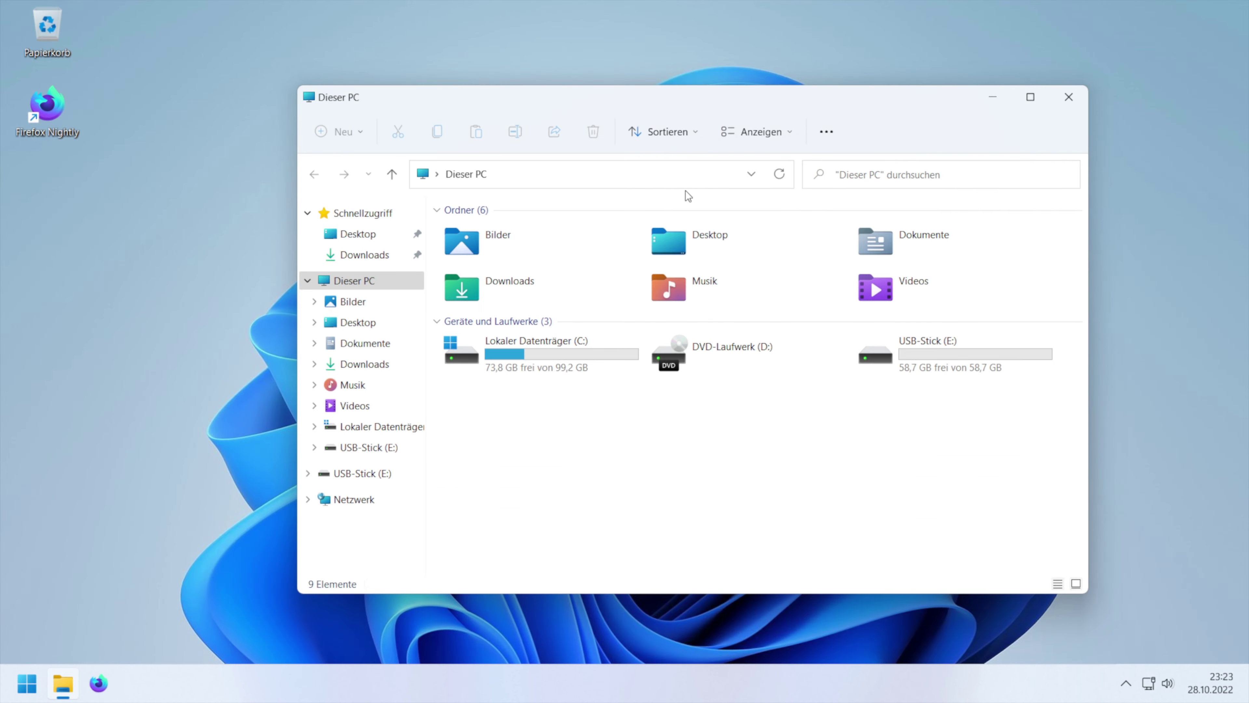
pyautogui.click(366, 255)
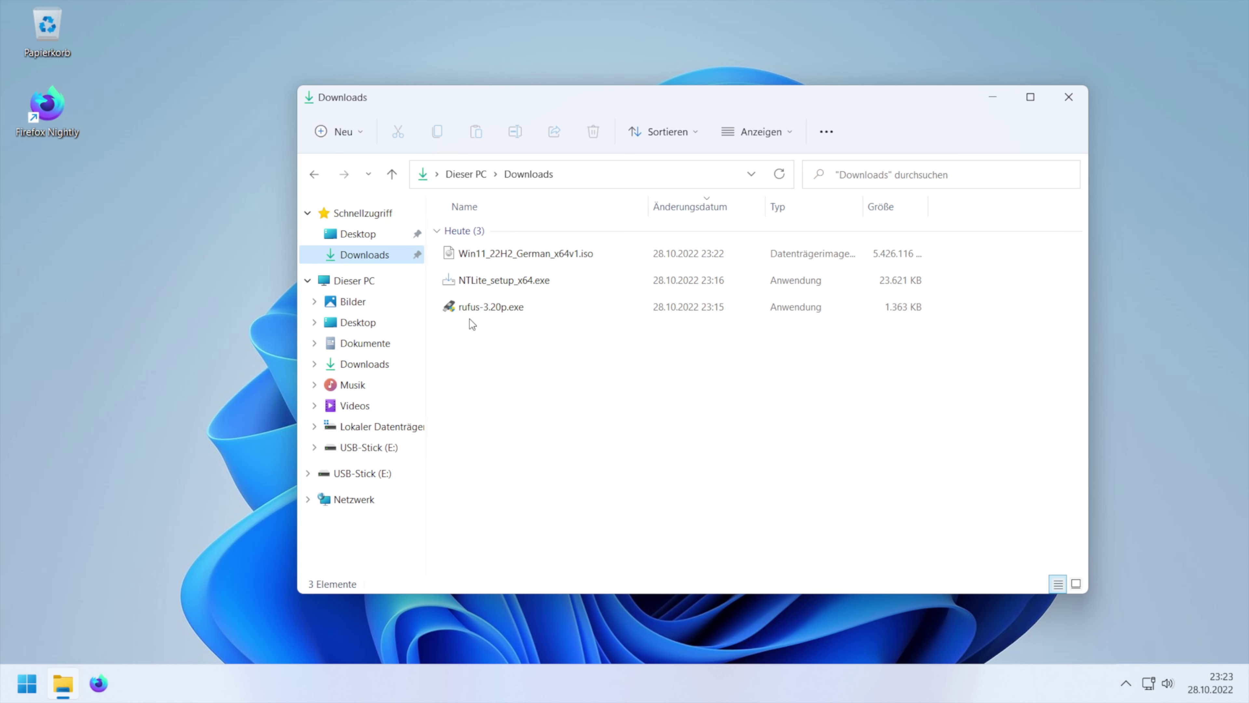
# Run rufus-3.20p.exe, allow it to make changes to the device and decline its update checks
pyautogui.doubleClick(507, 312)
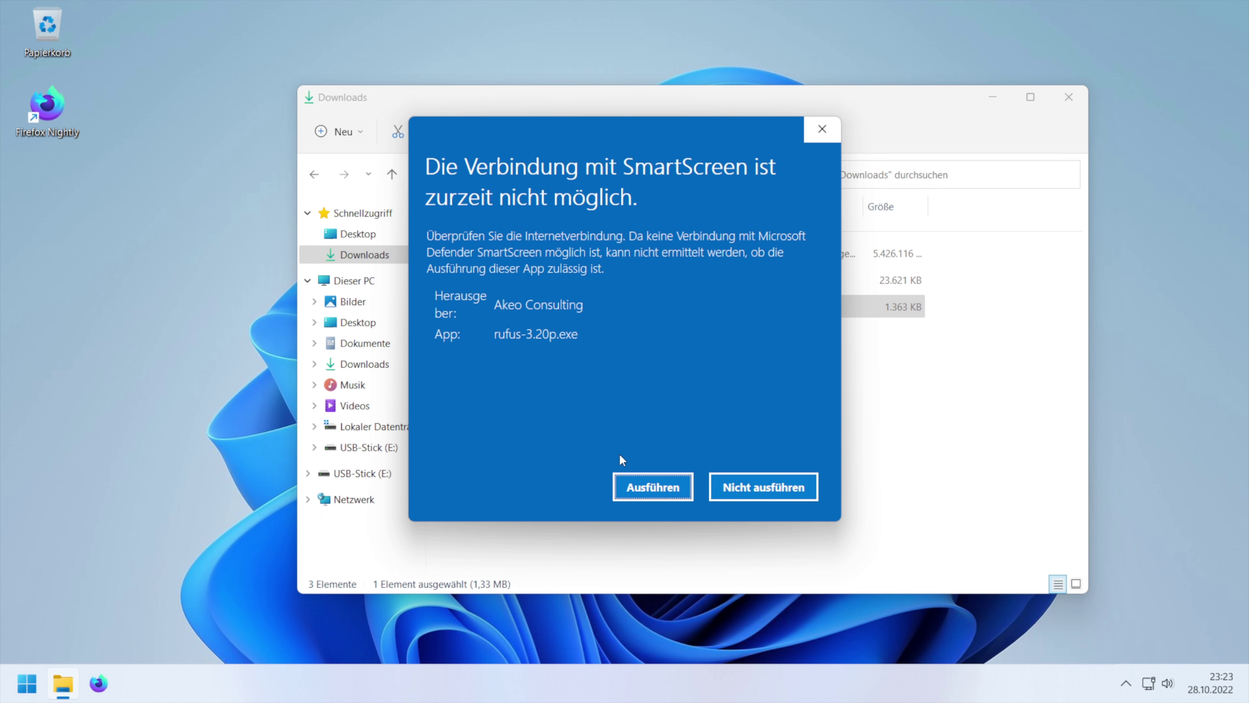
pyautogui.click(625, 487)
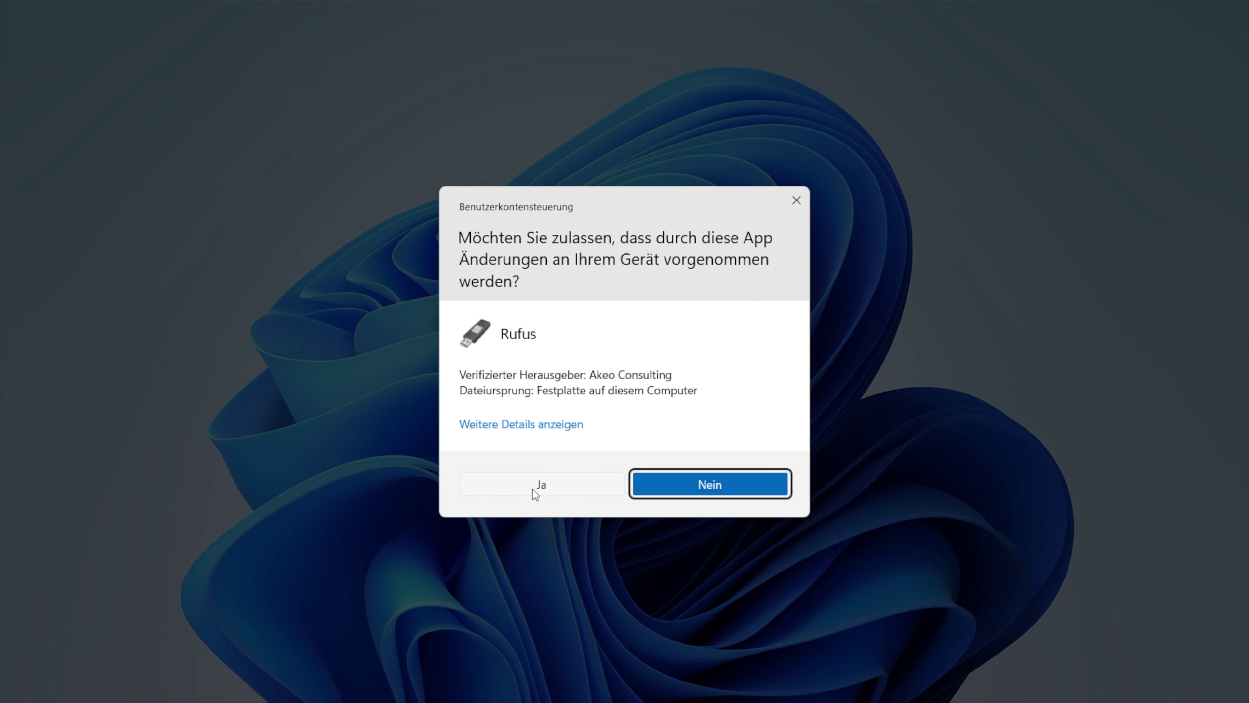
pyautogui.click(533, 490)
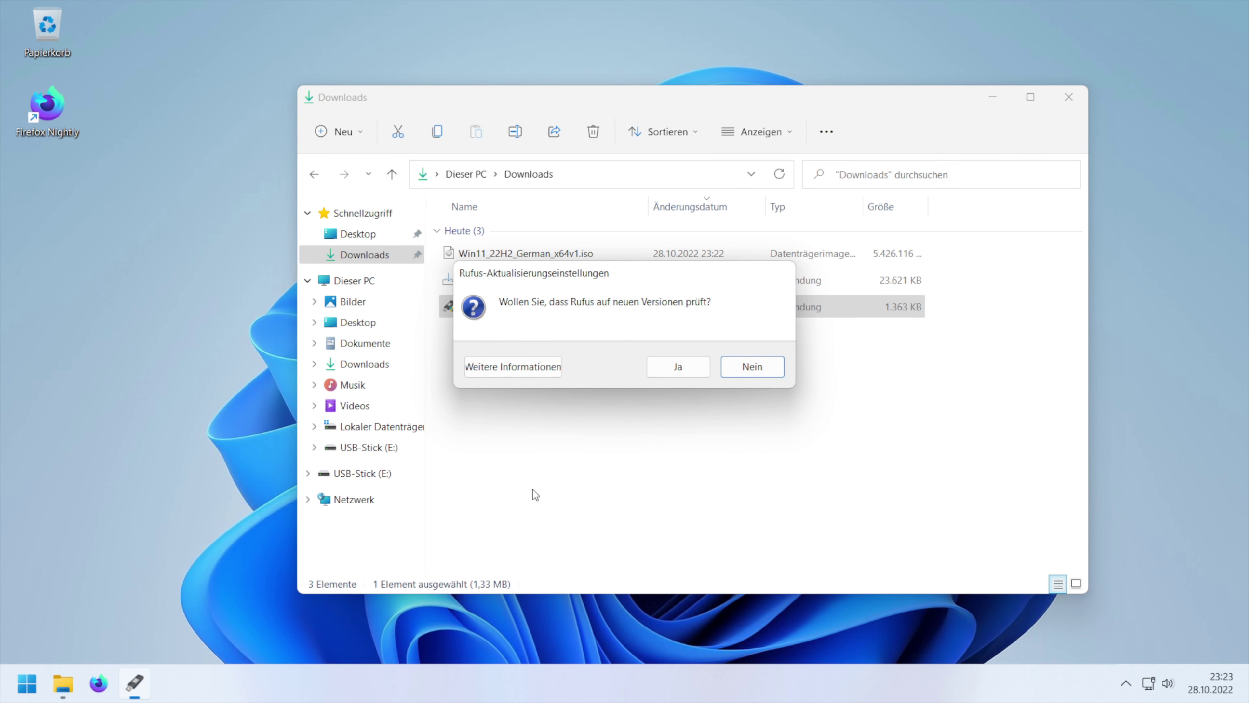
pyautogui.click(777, 372)
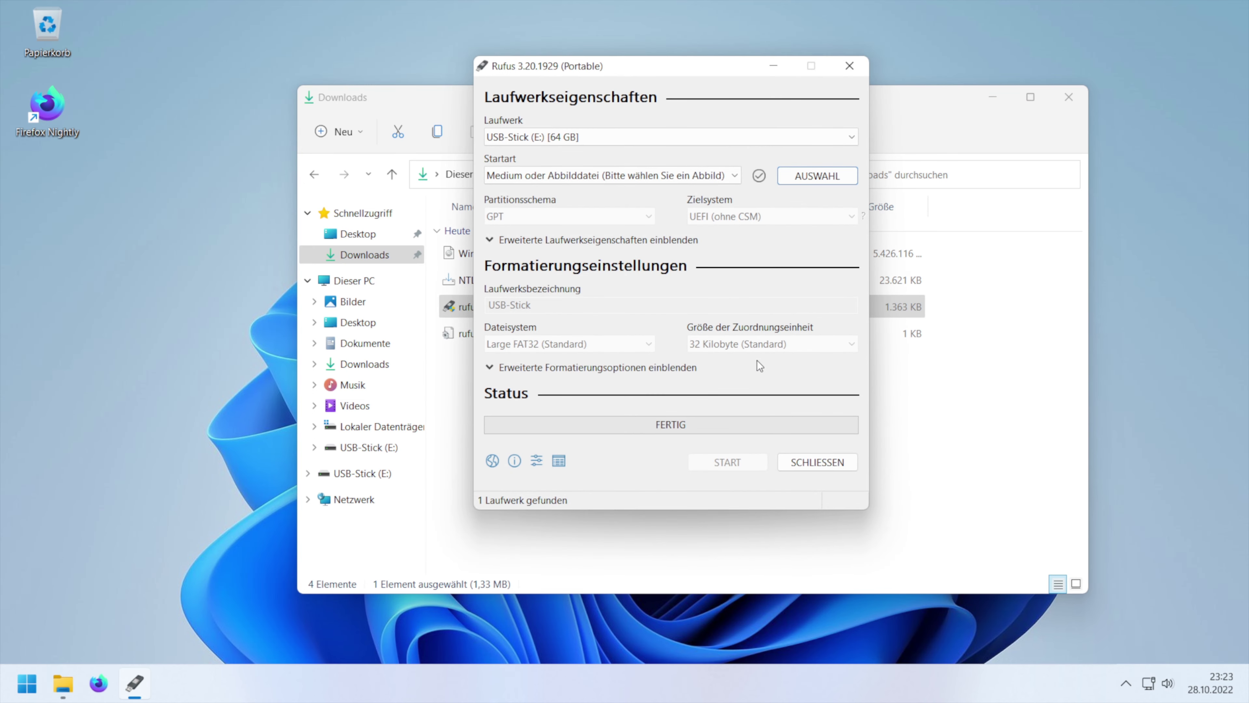
# Choose USB-Stick (E:) as the target drive and "Medium oder Abbilddatei" as the boot type
pyautogui.click(718, 141)
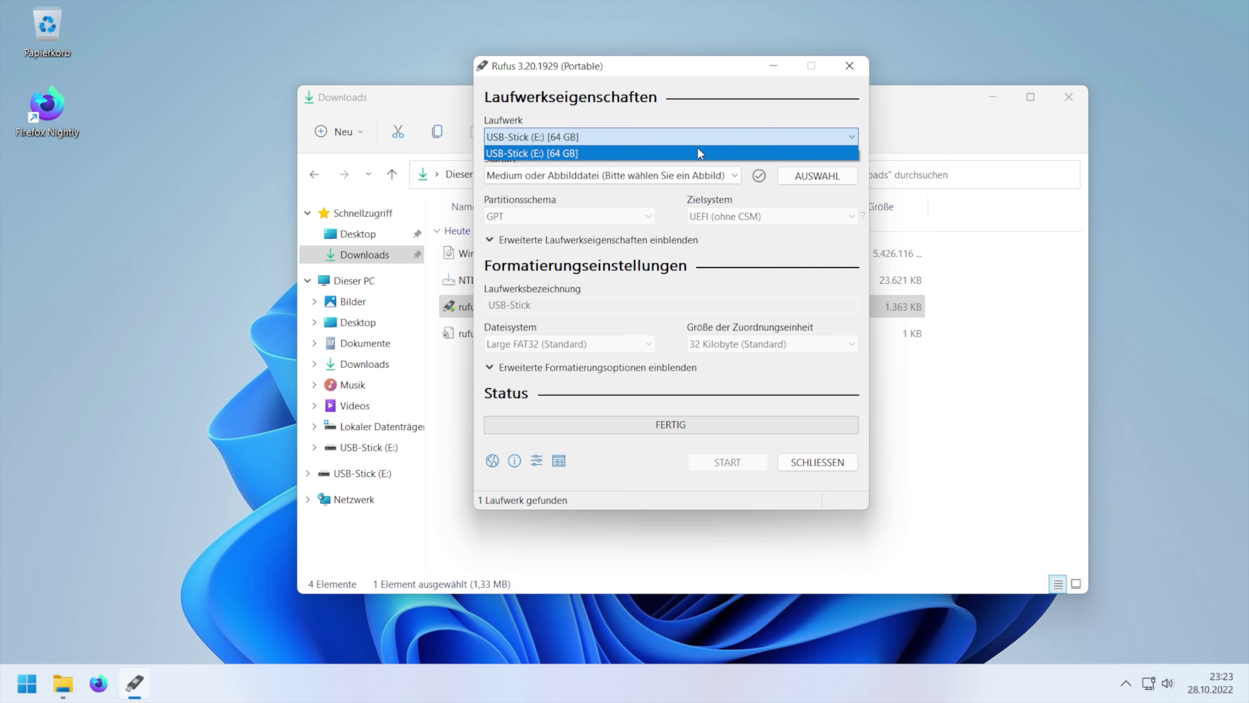
pyautogui.click(640, 151)
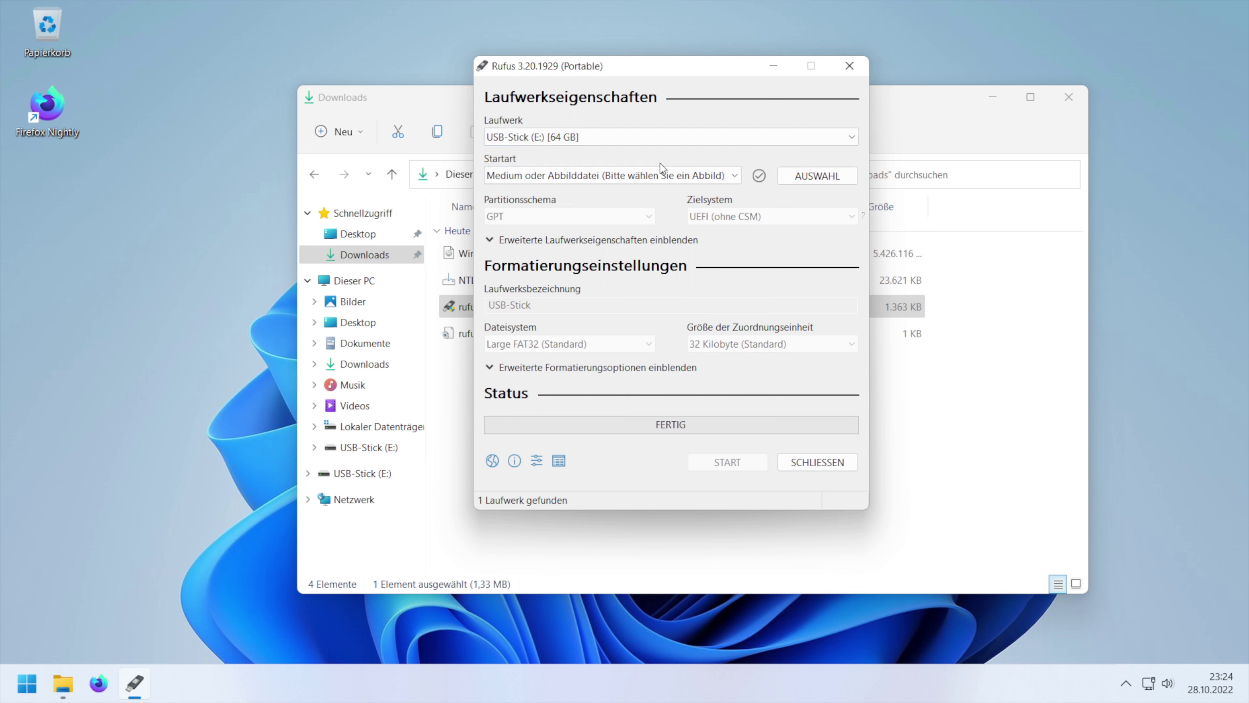
pyautogui.click(658, 174)
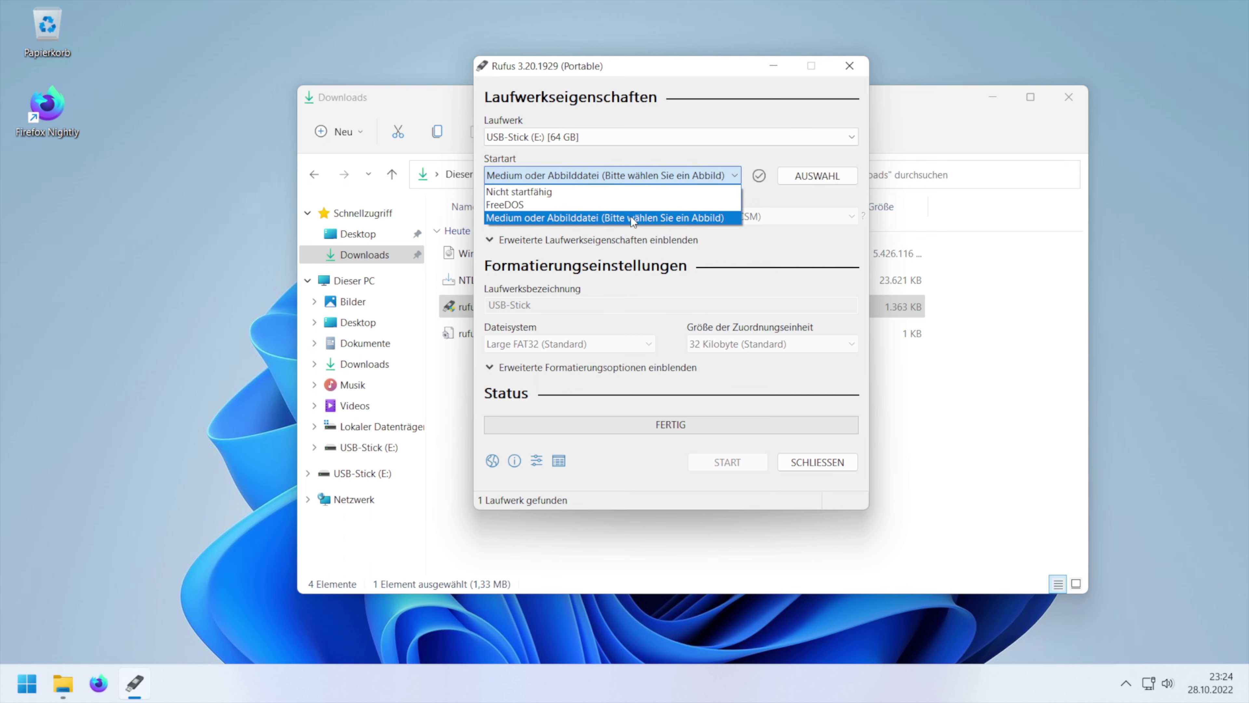
pyautogui.click(651, 217)
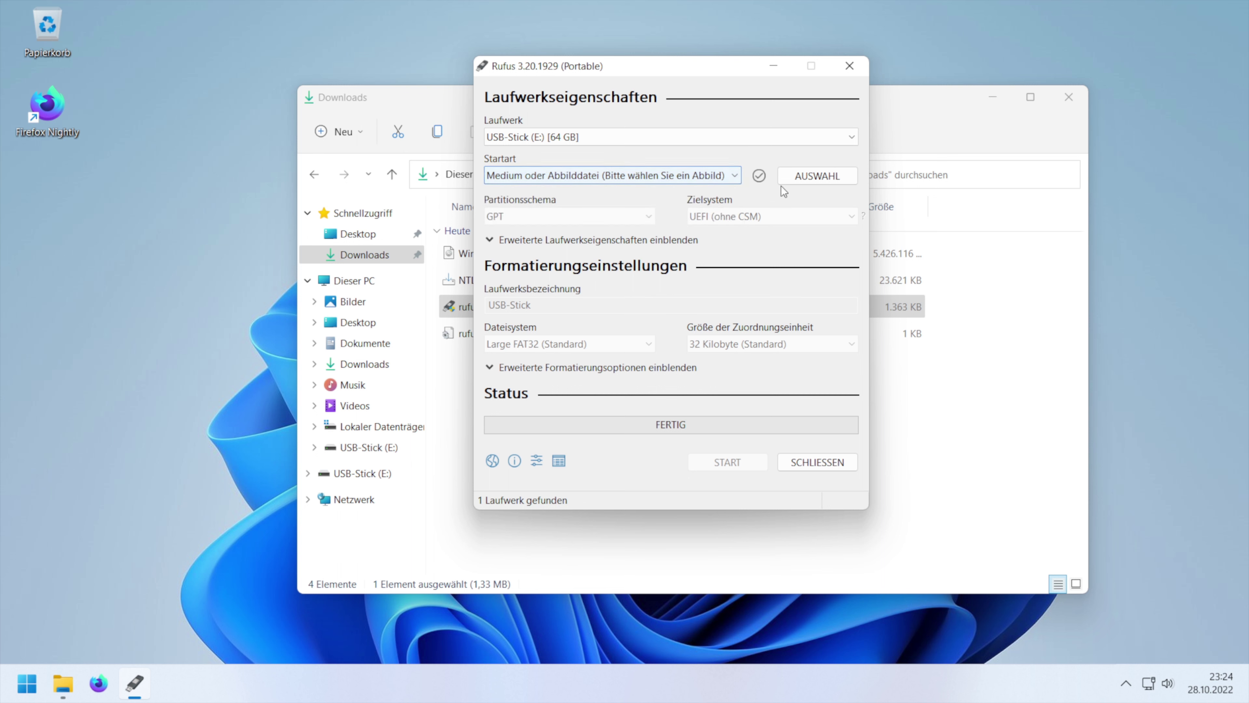
# Load Win11_22H2_German_x64v1.iso from Downloads as the boot image, with Standard-Windows-Installation as the image option
pyautogui.click(811, 182)
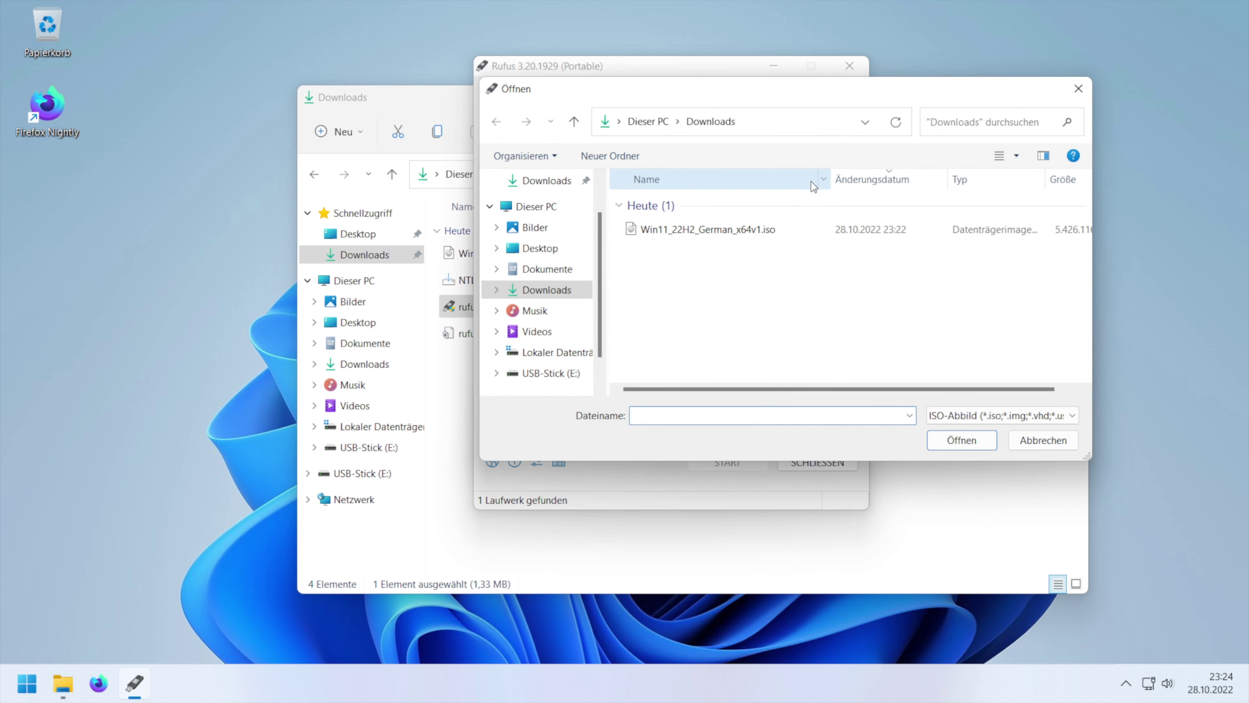
pyautogui.click(731, 232)
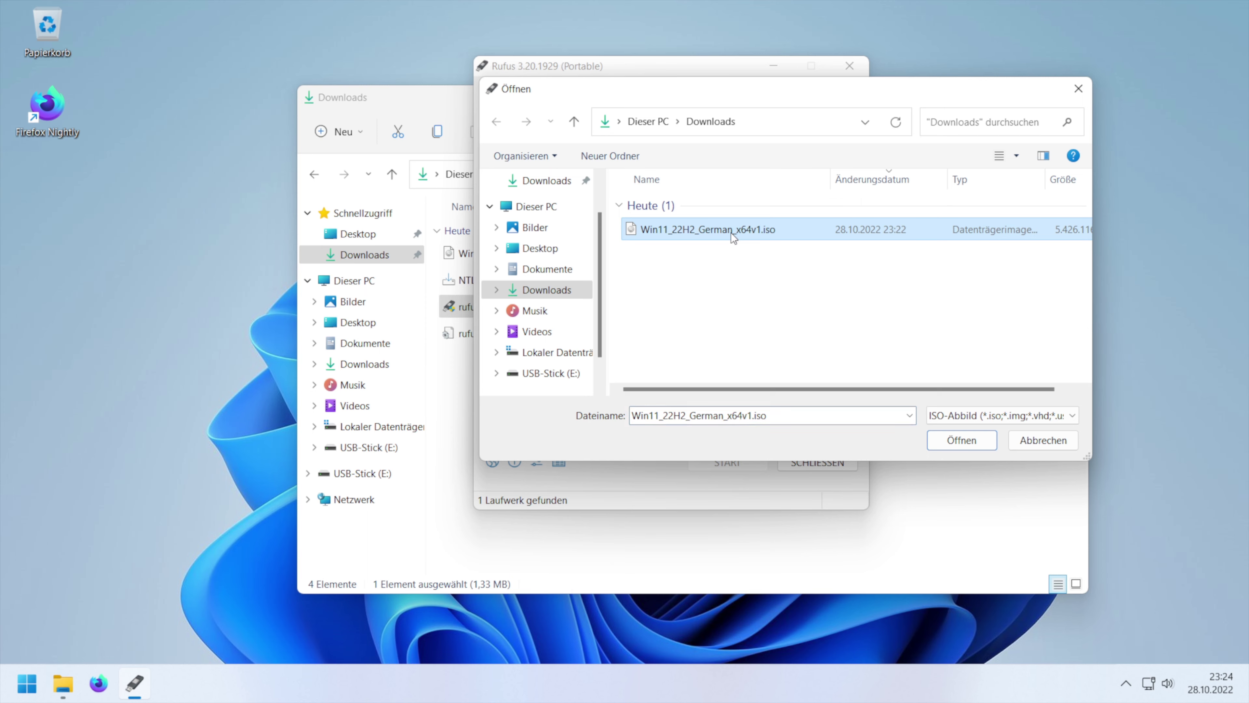
pyautogui.click(977, 439)
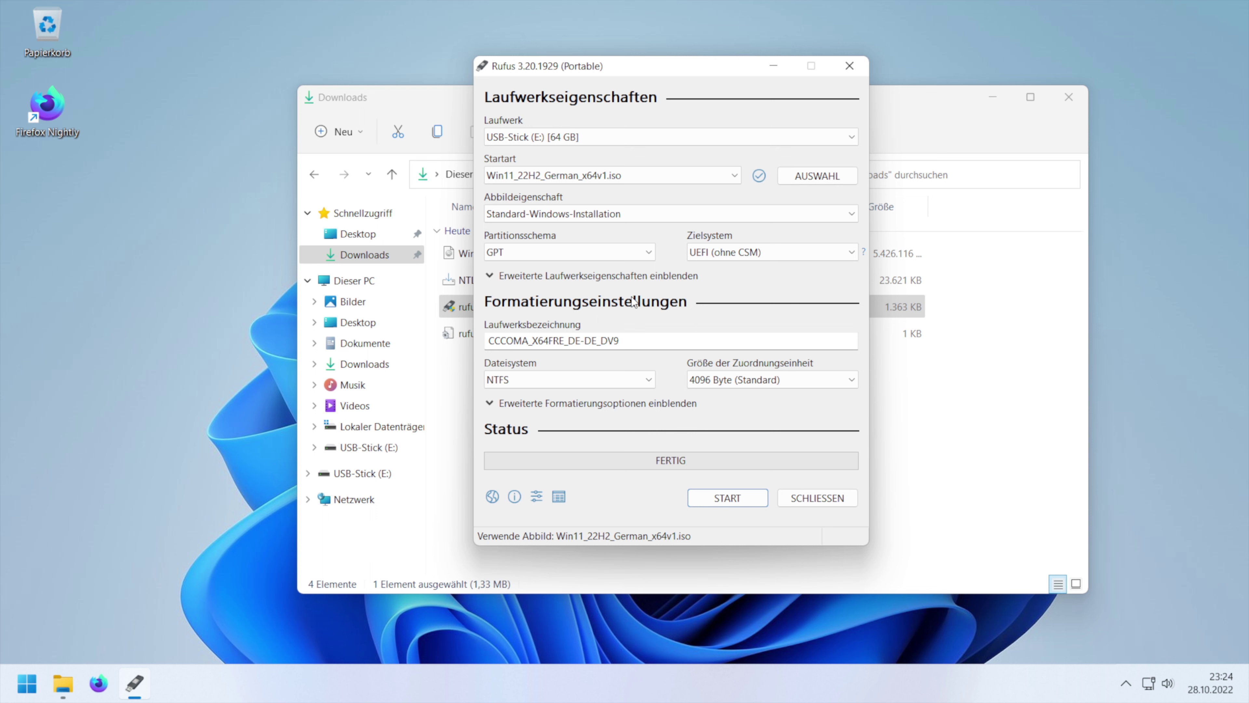
pyautogui.click(616, 219)
pyautogui.click(637, 228)
# Start writing the USB stick with data collection disabled in addition to the preselected requirement removals, accepting deletion of all its data
pyautogui.click(748, 499)
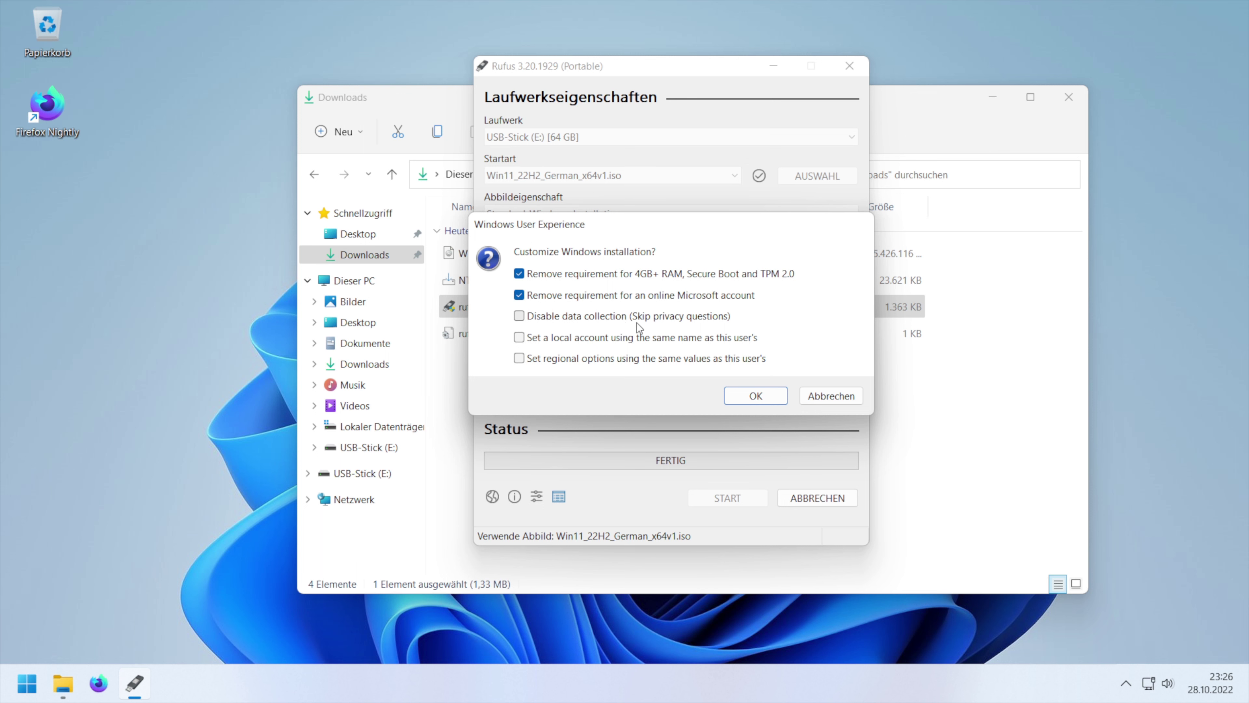
pyautogui.click(522, 320)
pyautogui.click(749, 396)
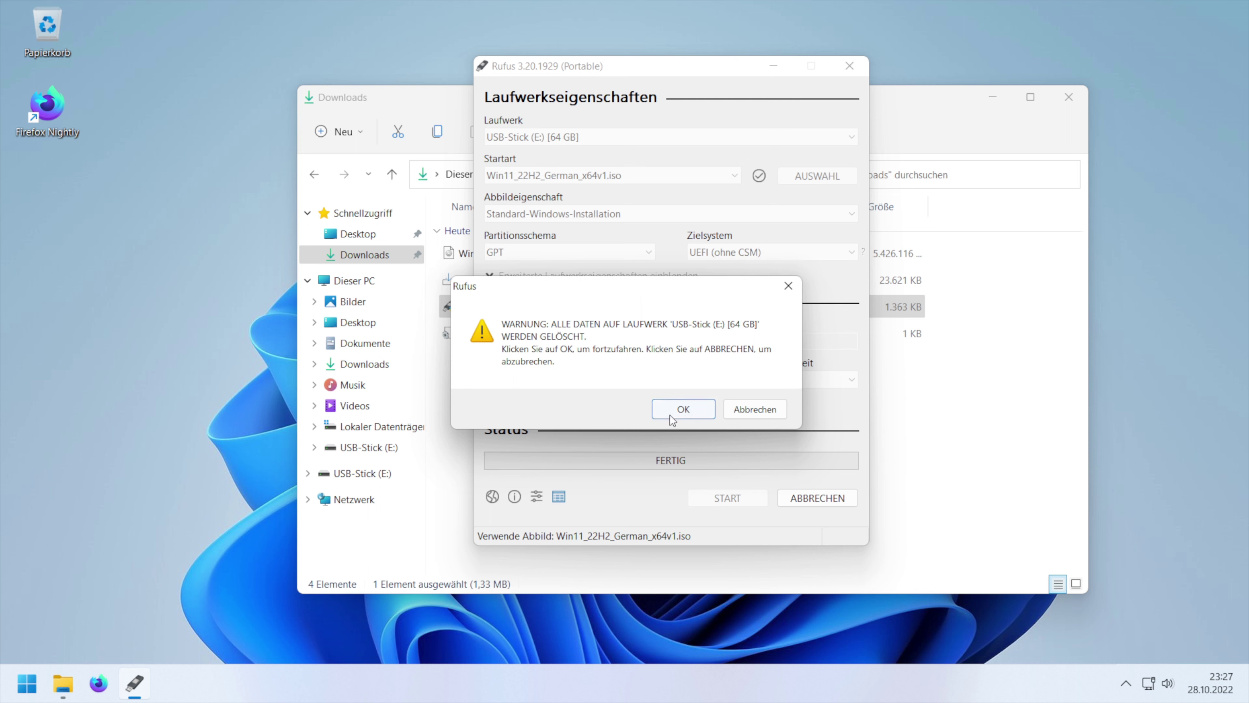
pyautogui.click(677, 417)
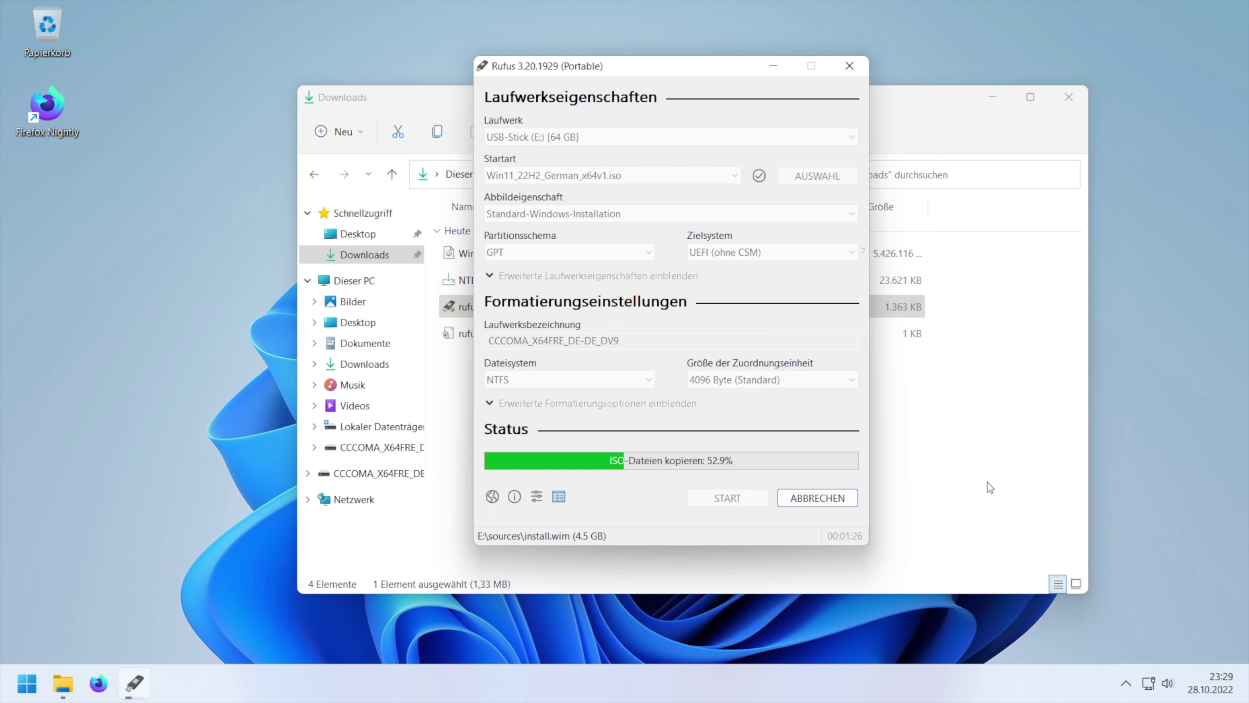
# Run NTLite_setup_x64.exe from the Downloads folder and allow it to make changes to the device
pyautogui.click(917, 446)
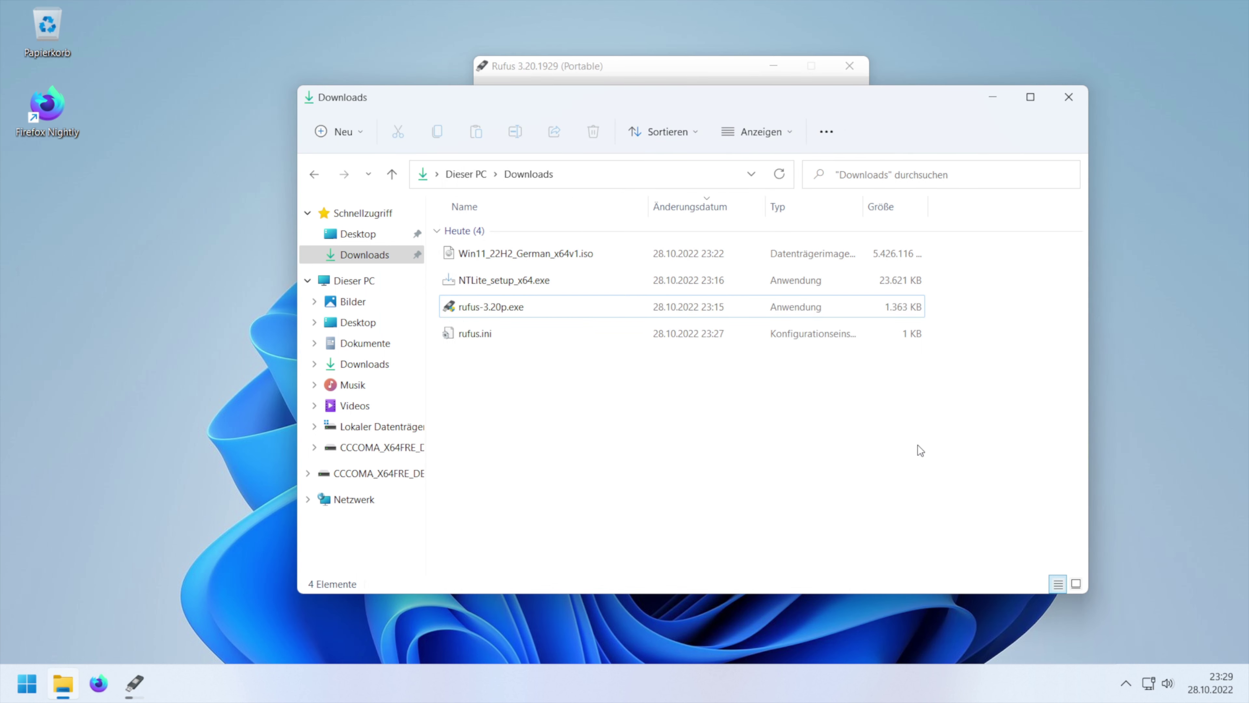
pyautogui.doubleClick(561, 278)
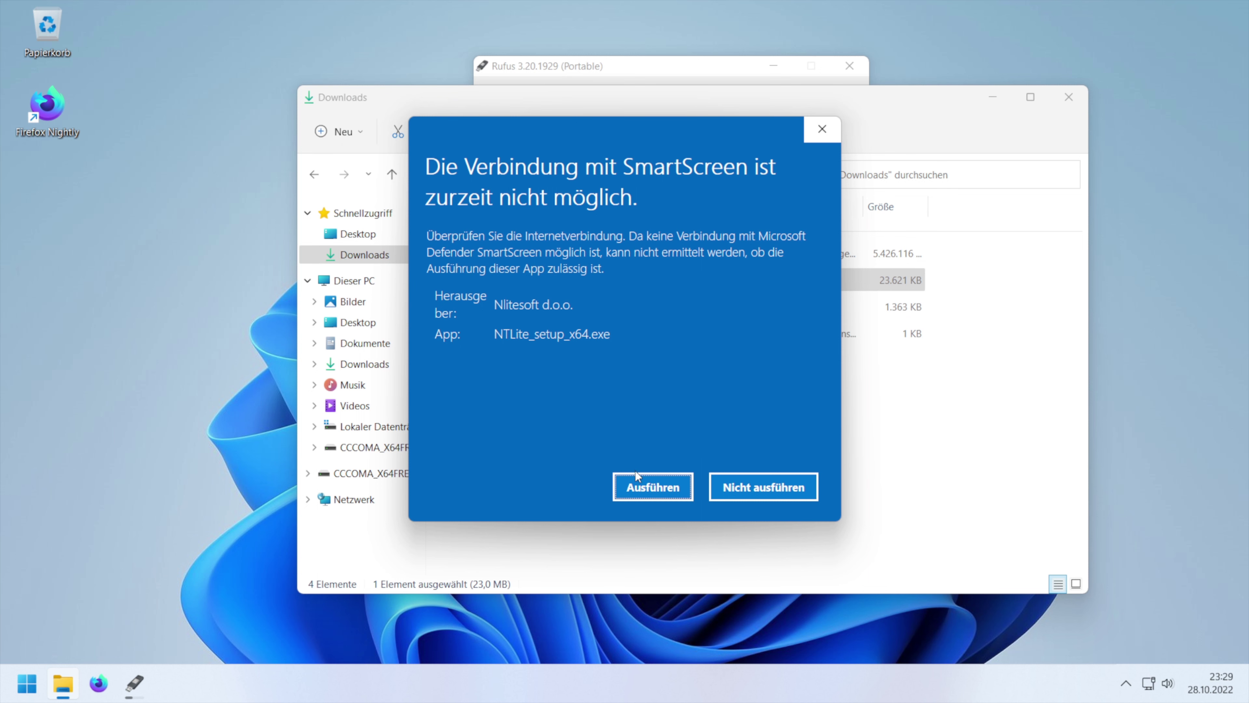
pyautogui.click(648, 490)
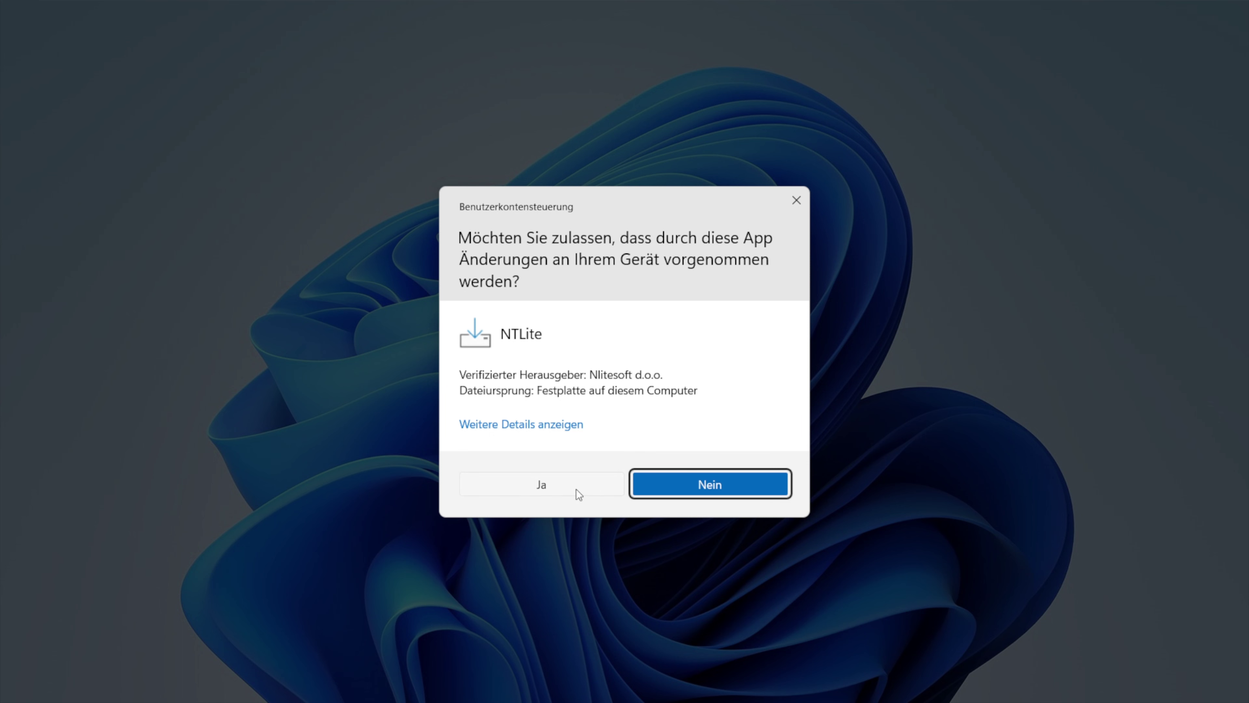
pyautogui.click(576, 489)
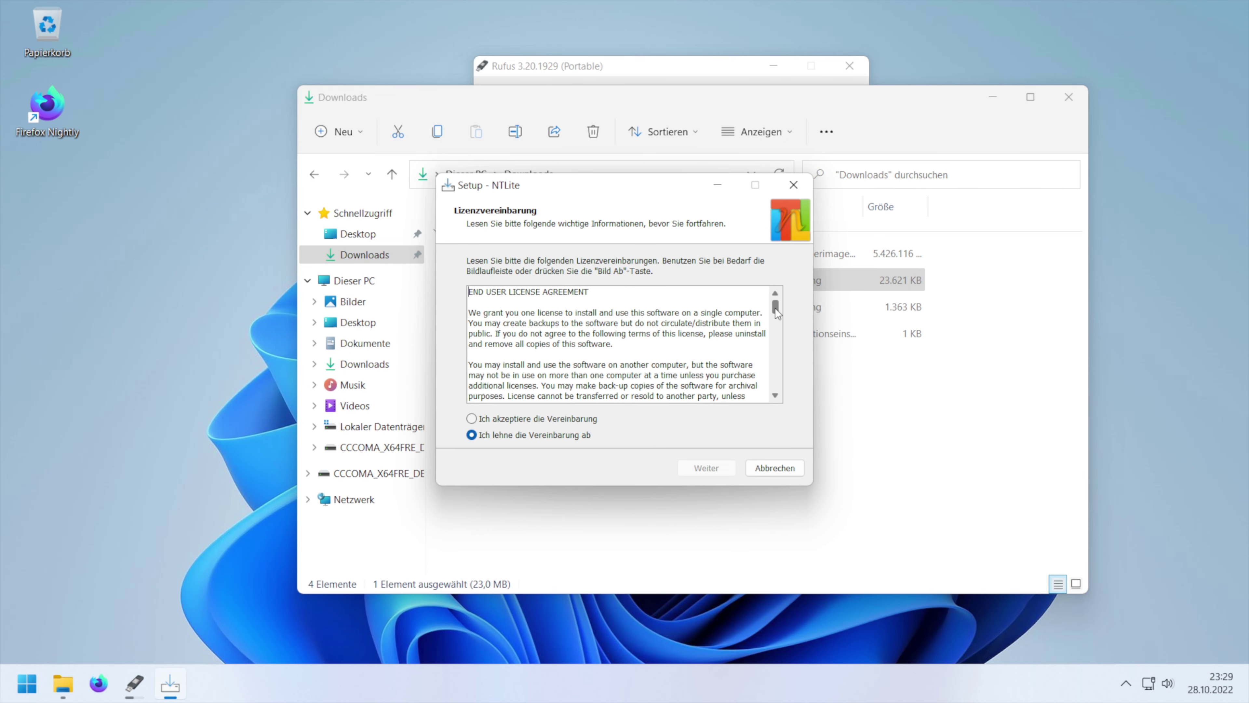
# Accept the license agreement and install NTLite into C:\Program Files\NTLite with a desktop icon, finishing without launching it
pyautogui.moveTo(776, 309); pyautogui.dragTo(777, 389)
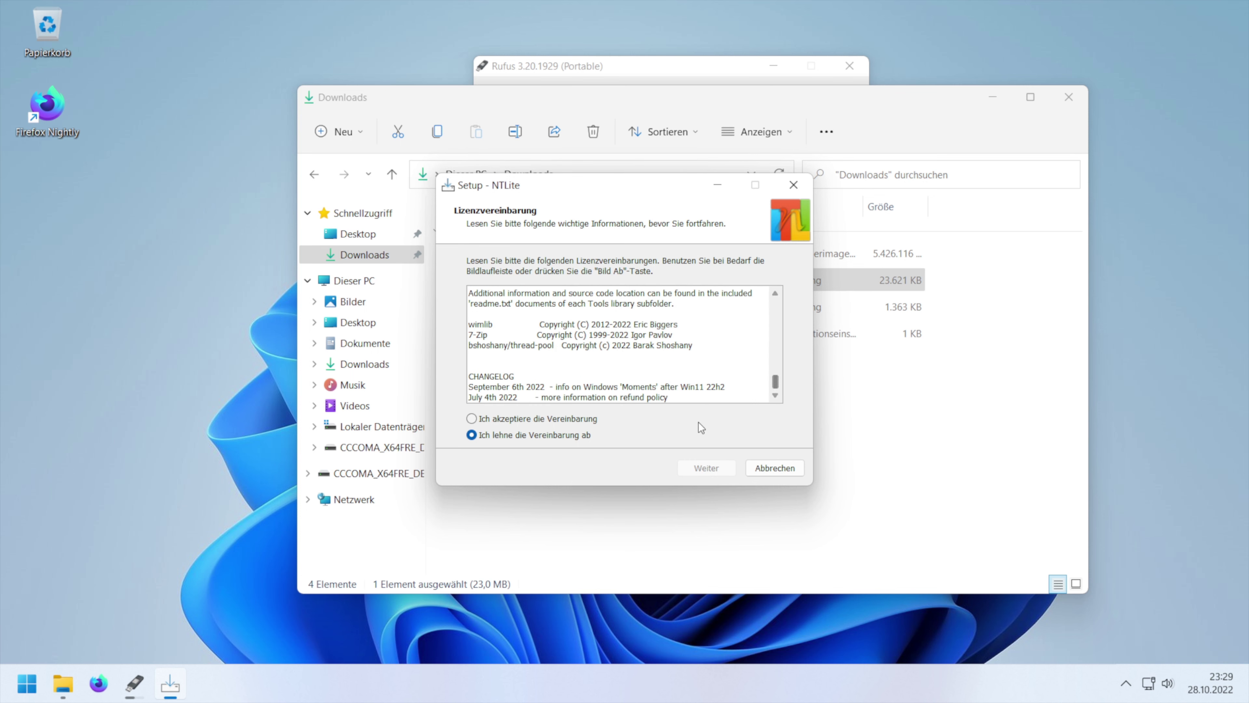
pyautogui.click(582, 417)
pyautogui.click(706, 467)
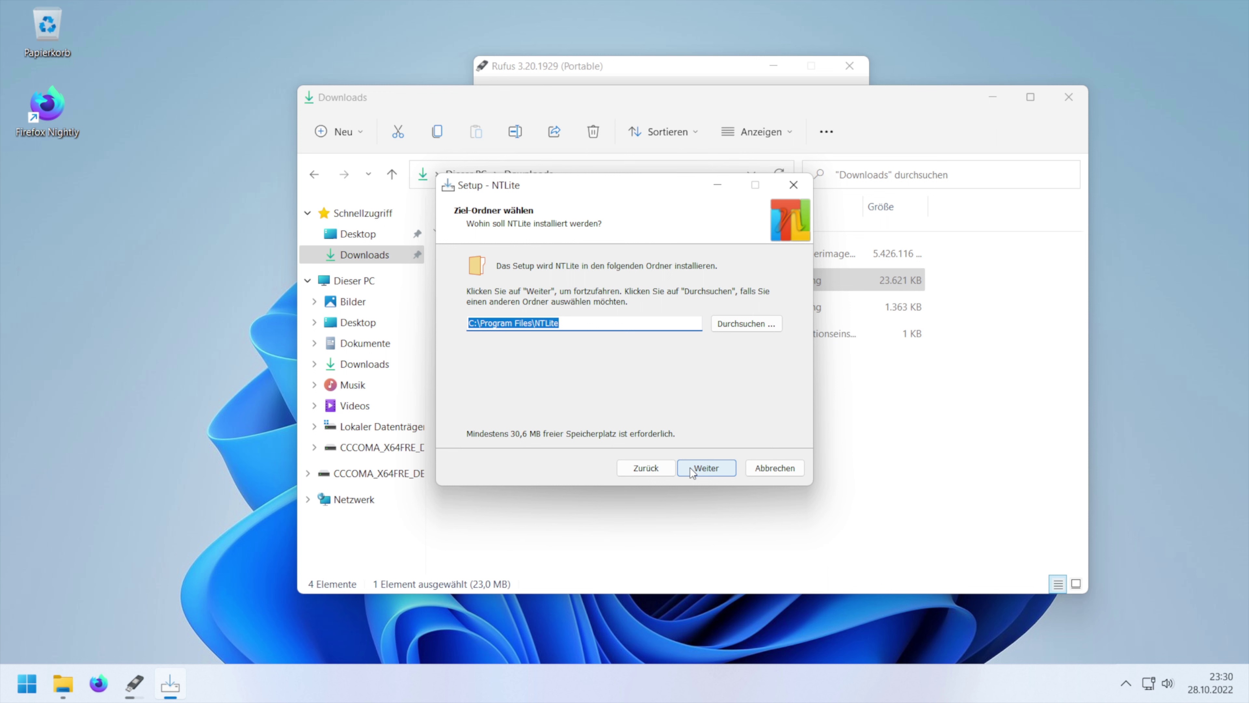
pyautogui.click(706, 467)
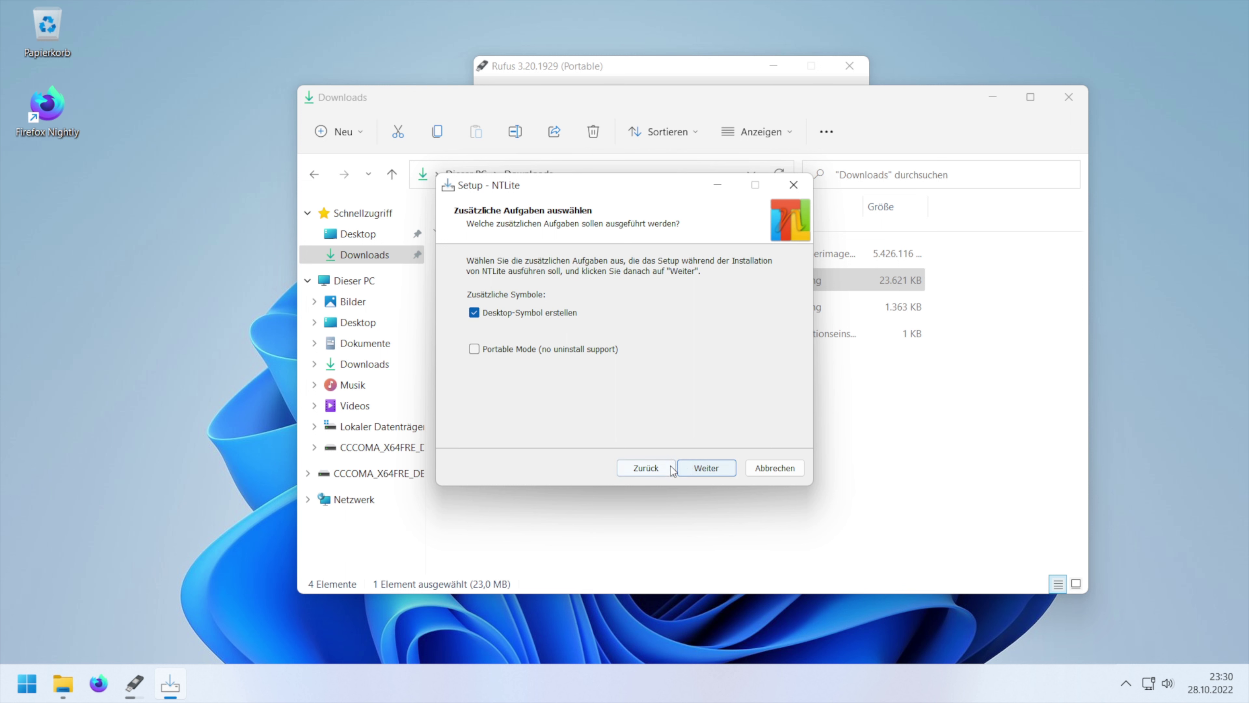
pyautogui.click(691, 468)
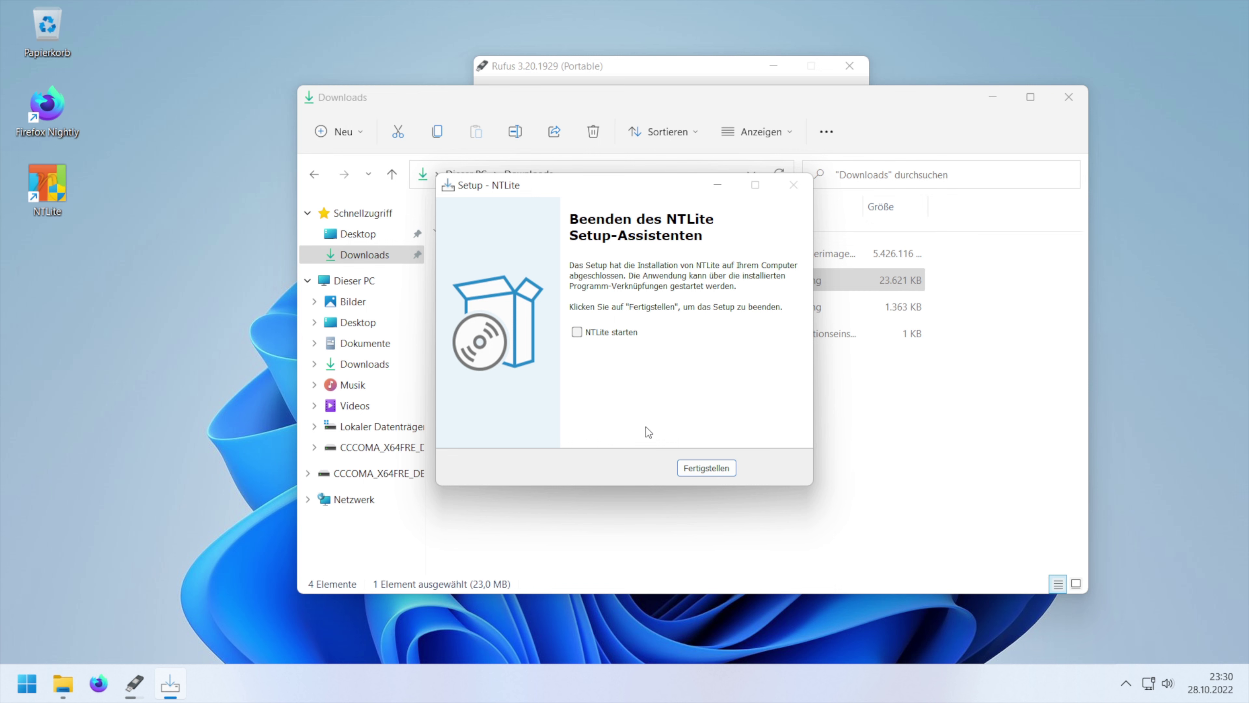
pyautogui.click(697, 471)
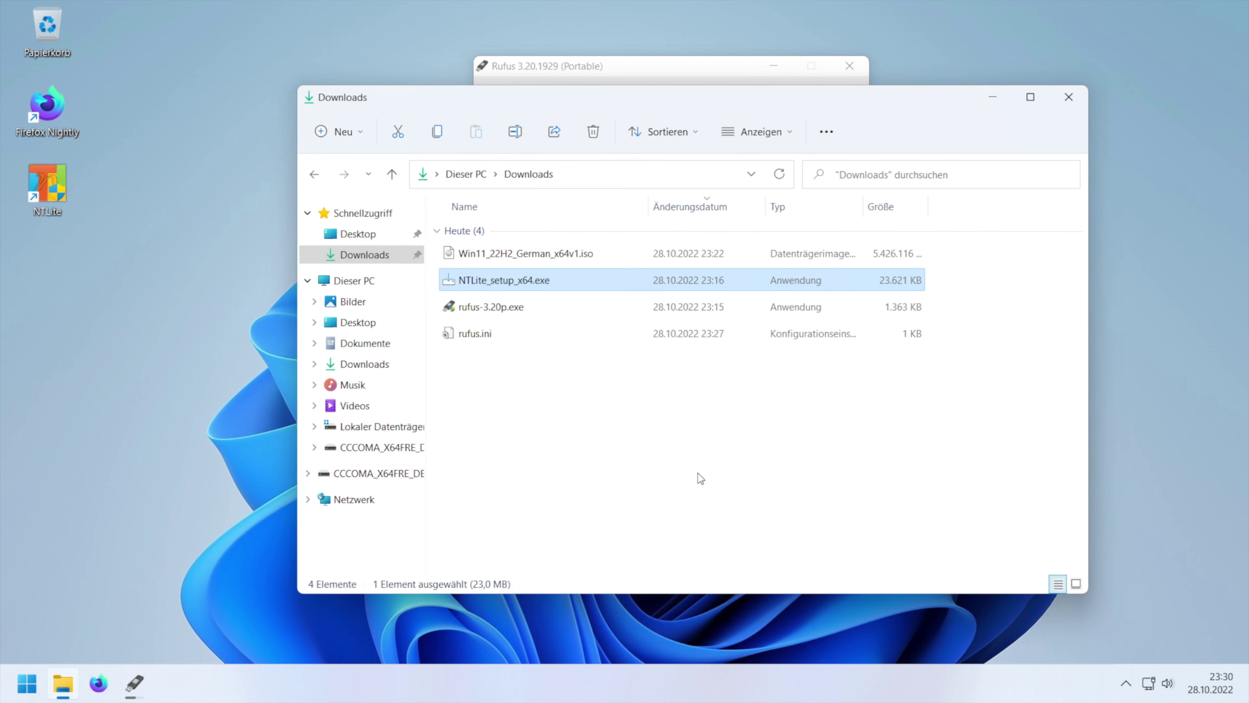
# Close Rufus once the stick is written and open the CCCOMA_X64FRE_DE-DE_DV9 (E:) drive in File Explorer
pyautogui.click(659, 71)
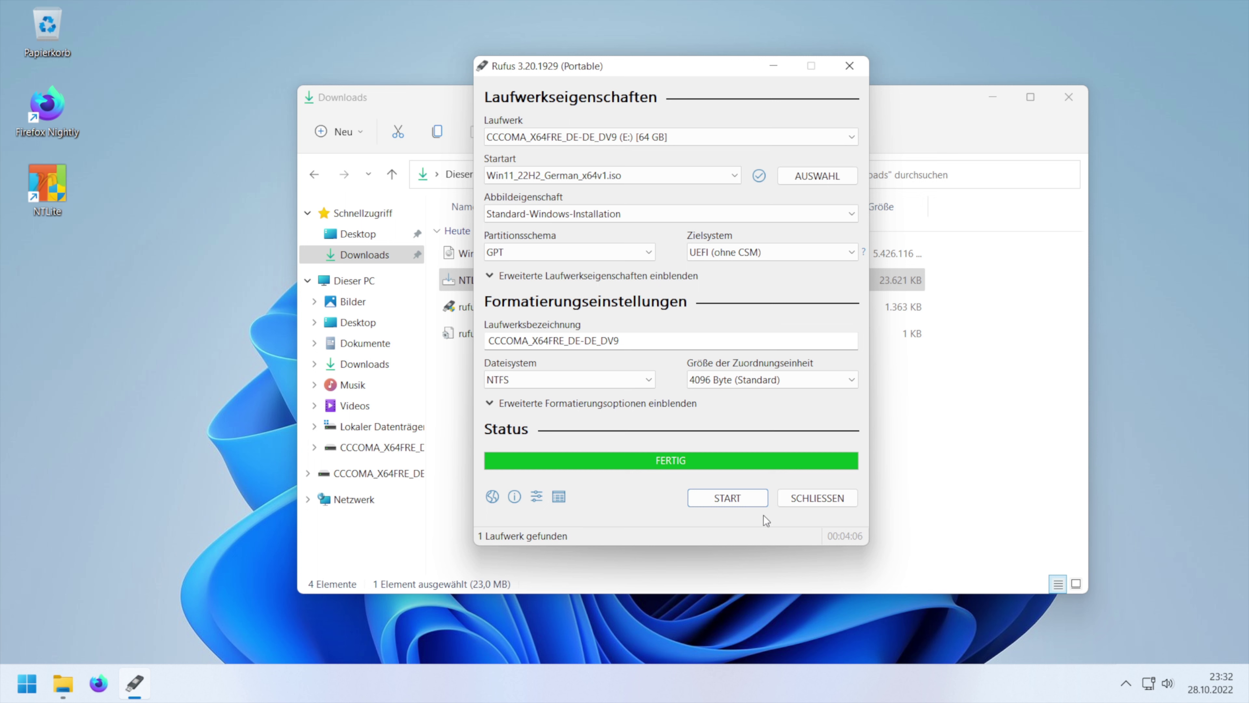
pyautogui.click(836, 498)
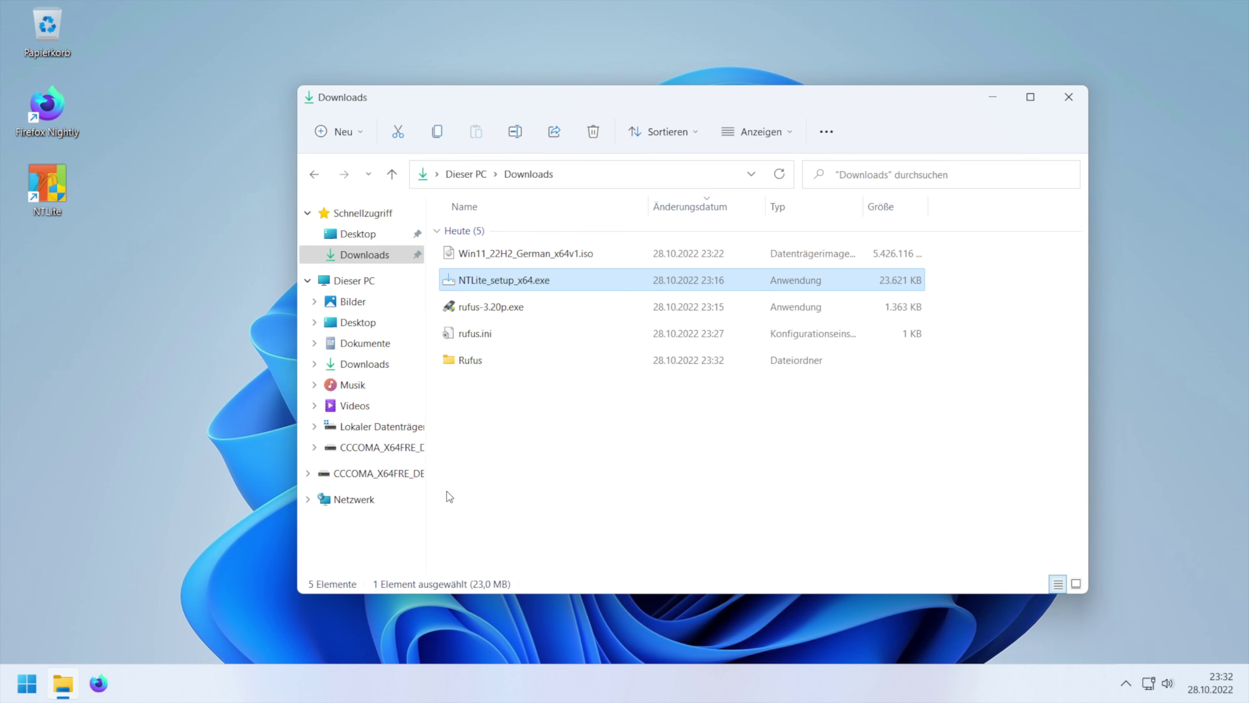
pyautogui.click(403, 449)
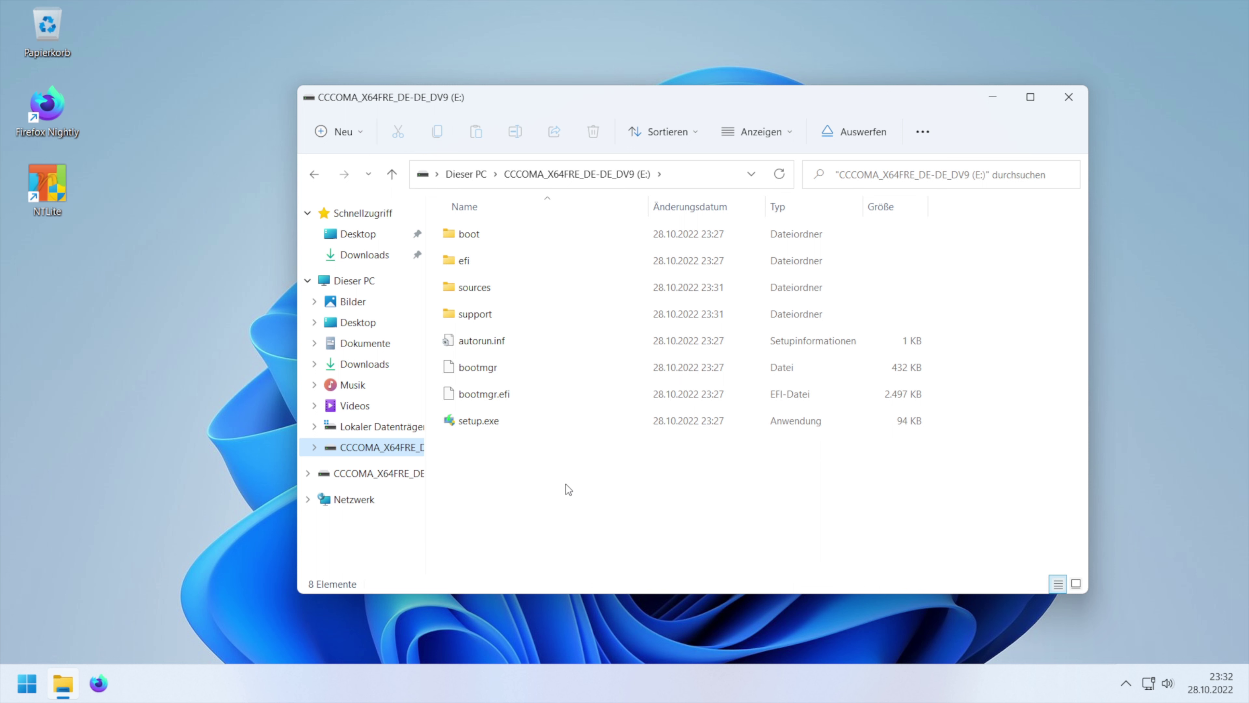
# Launch NTLite with permission to make changes, choose the free non-commercial license and maximize the window
pyautogui.doubleClick(67, 189)
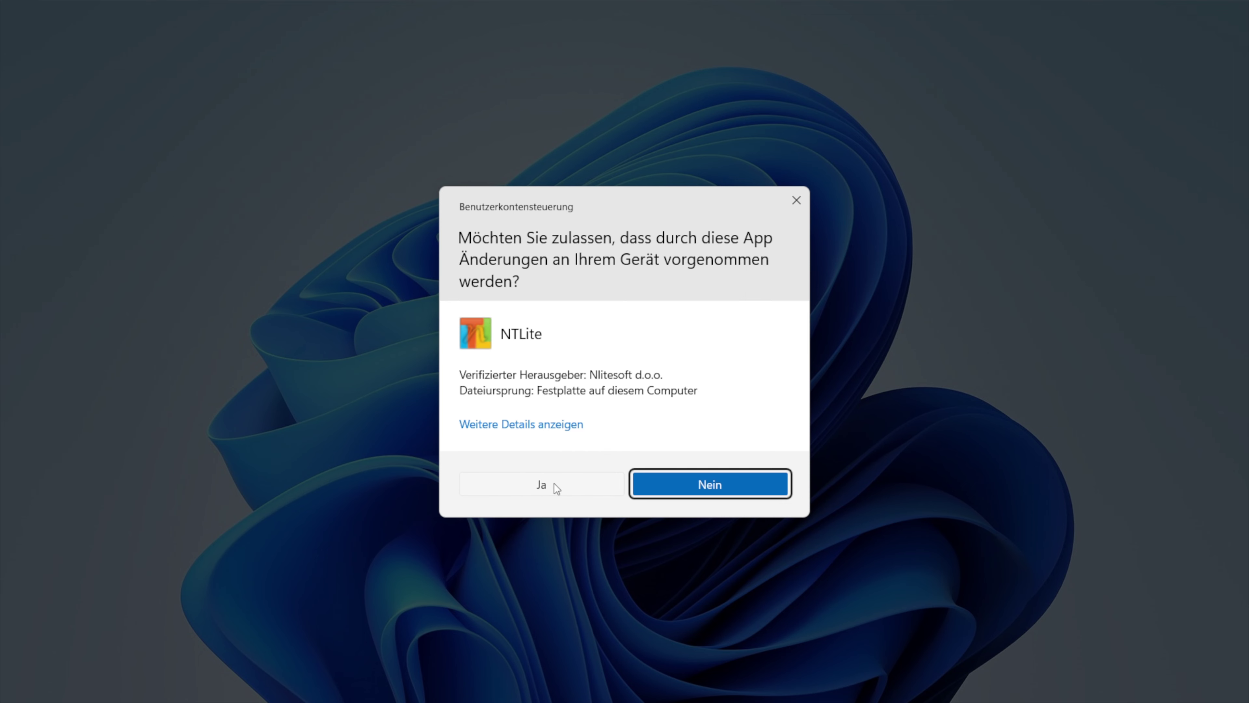
pyautogui.click(554, 483)
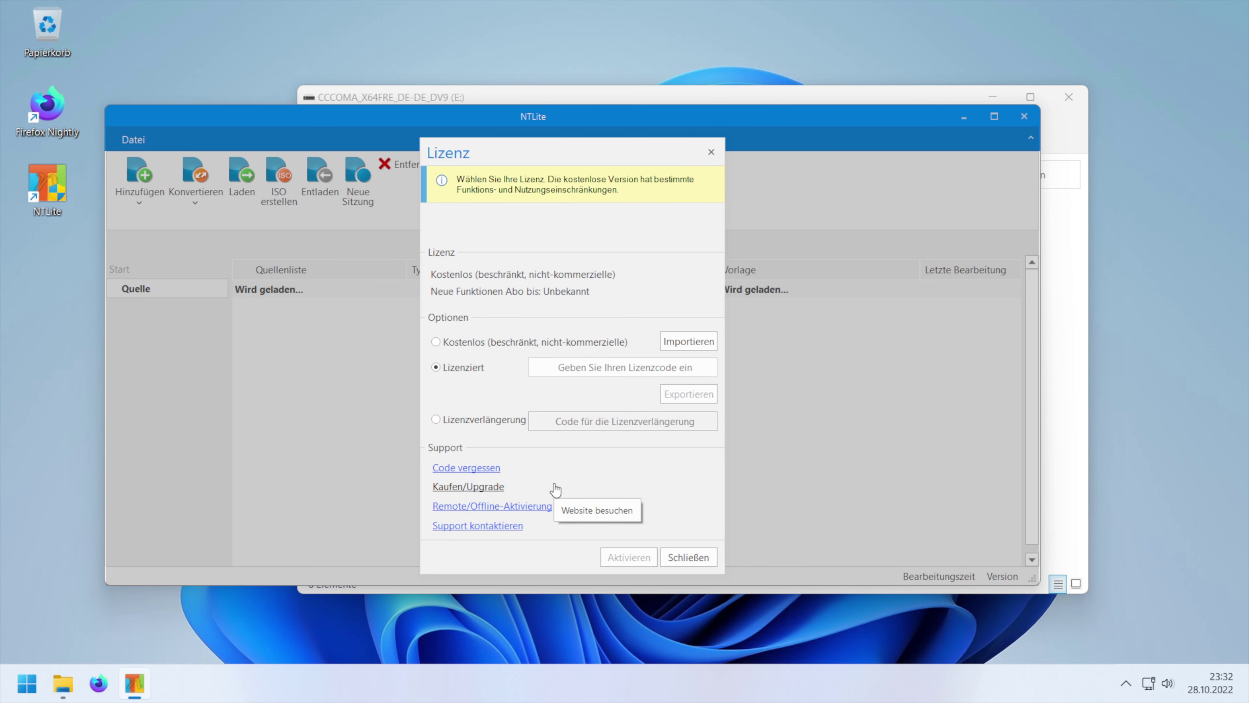
pyautogui.click(500, 346)
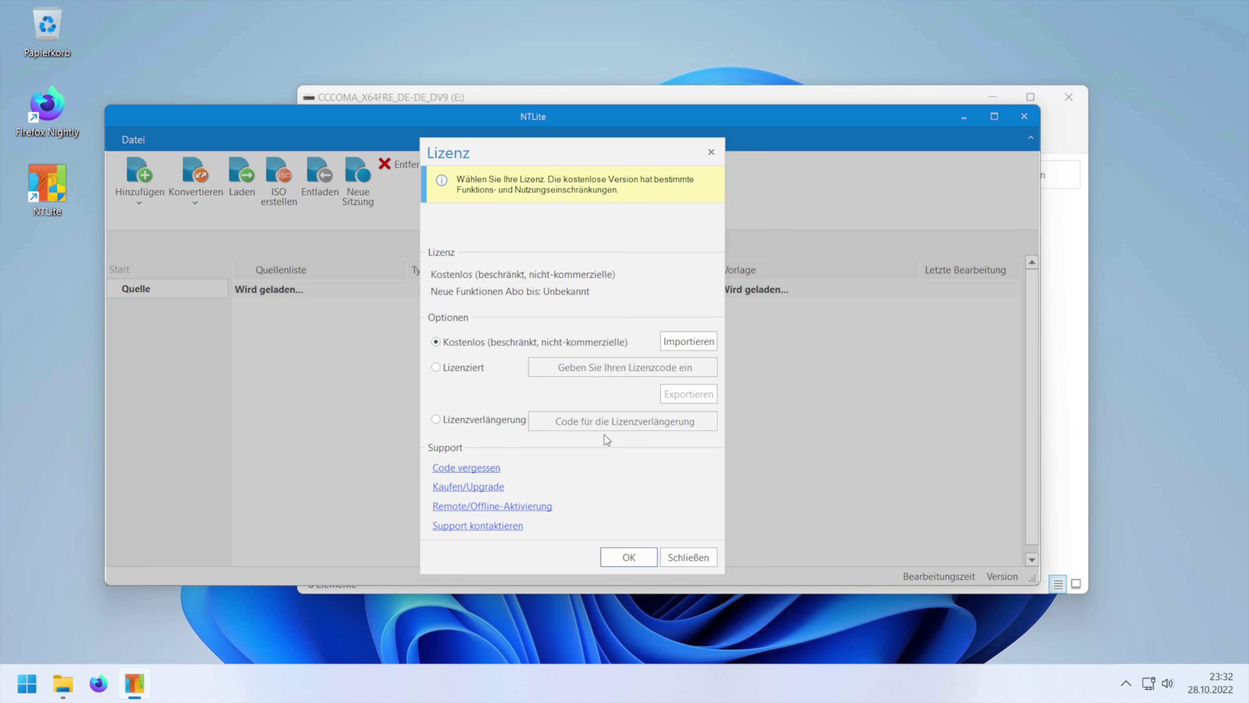
pyautogui.click(639, 558)
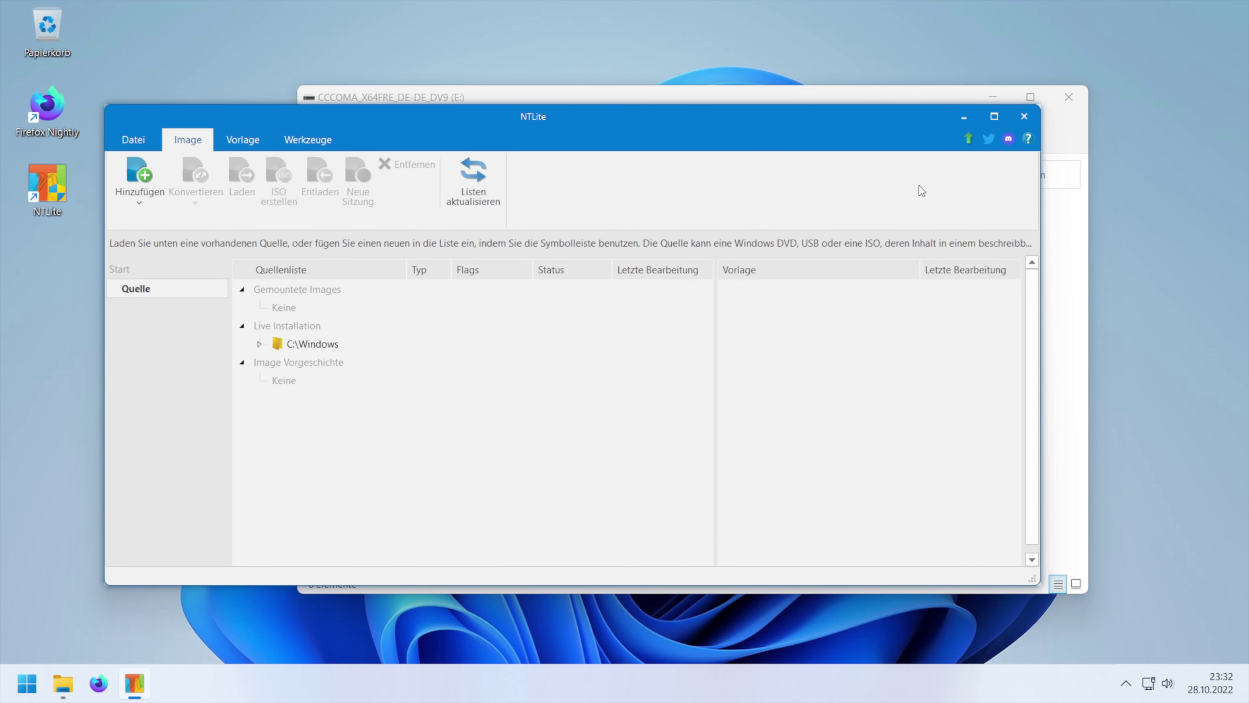
pyautogui.click(999, 119)
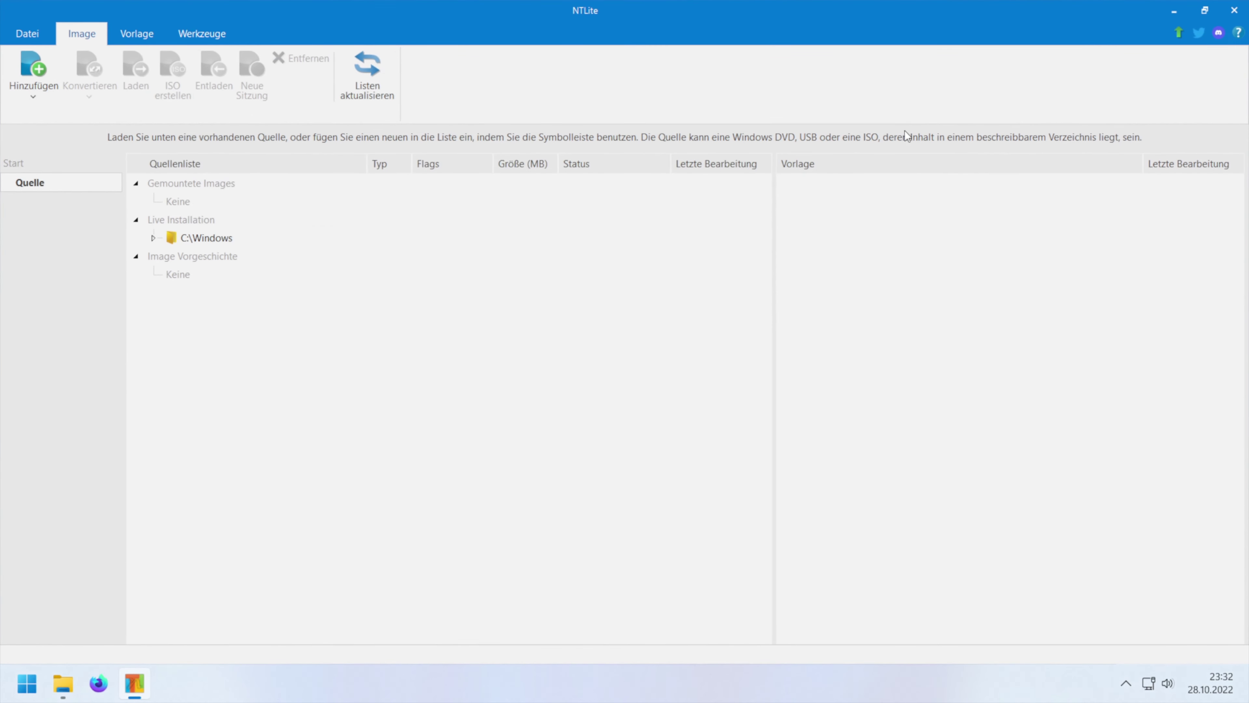
# Add the CCCOMA_X64FRE_DE-DE_DV9 (E:) USB stick as an image directory in the source list
pyautogui.click(38, 80)
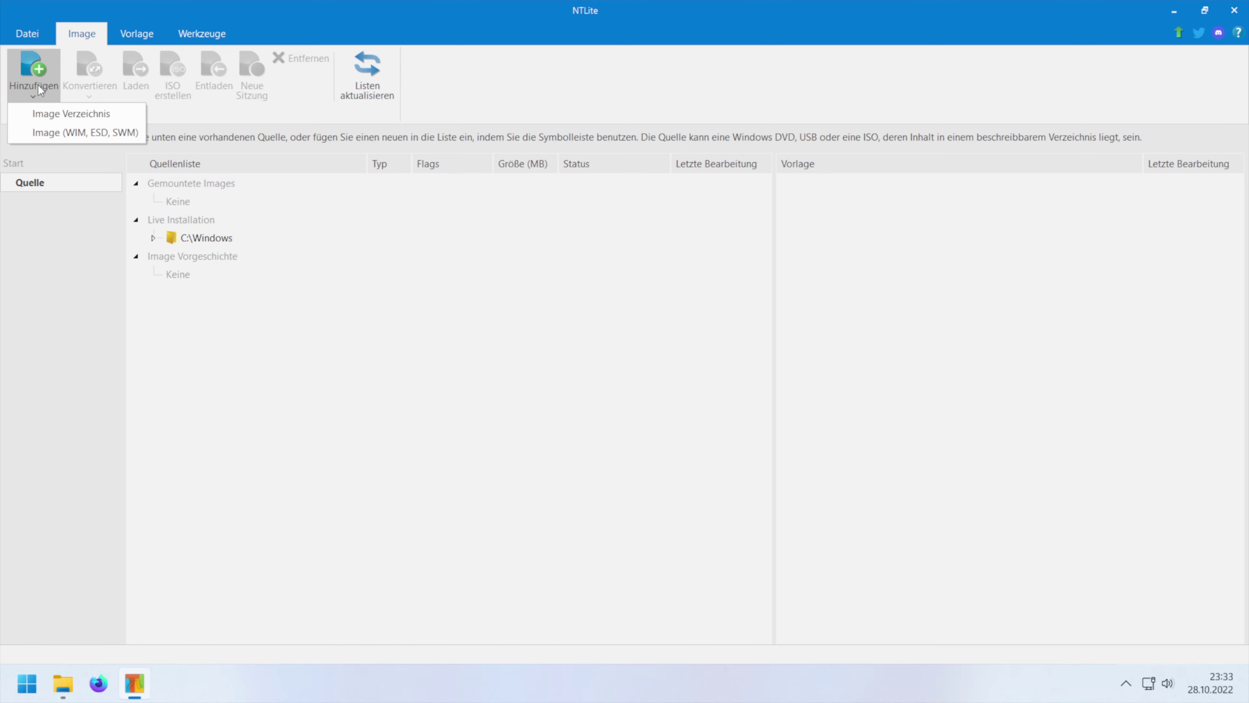
pyautogui.click(78, 114)
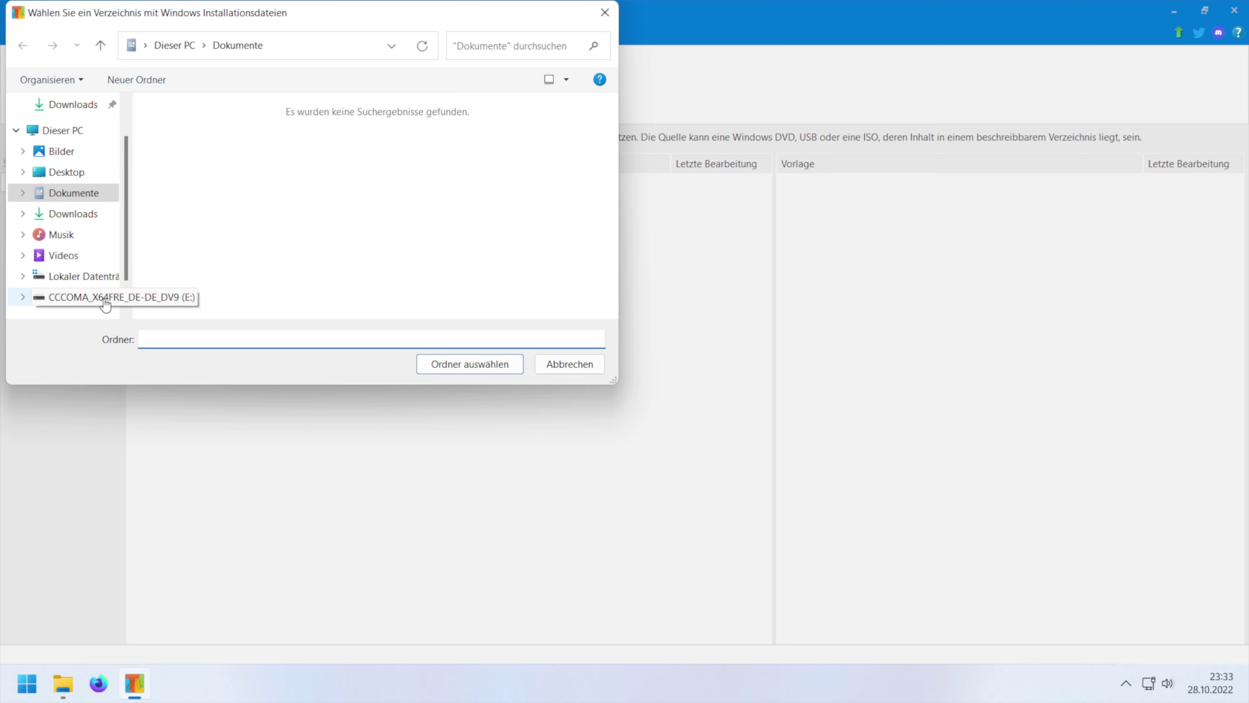
pyautogui.click(115, 301)
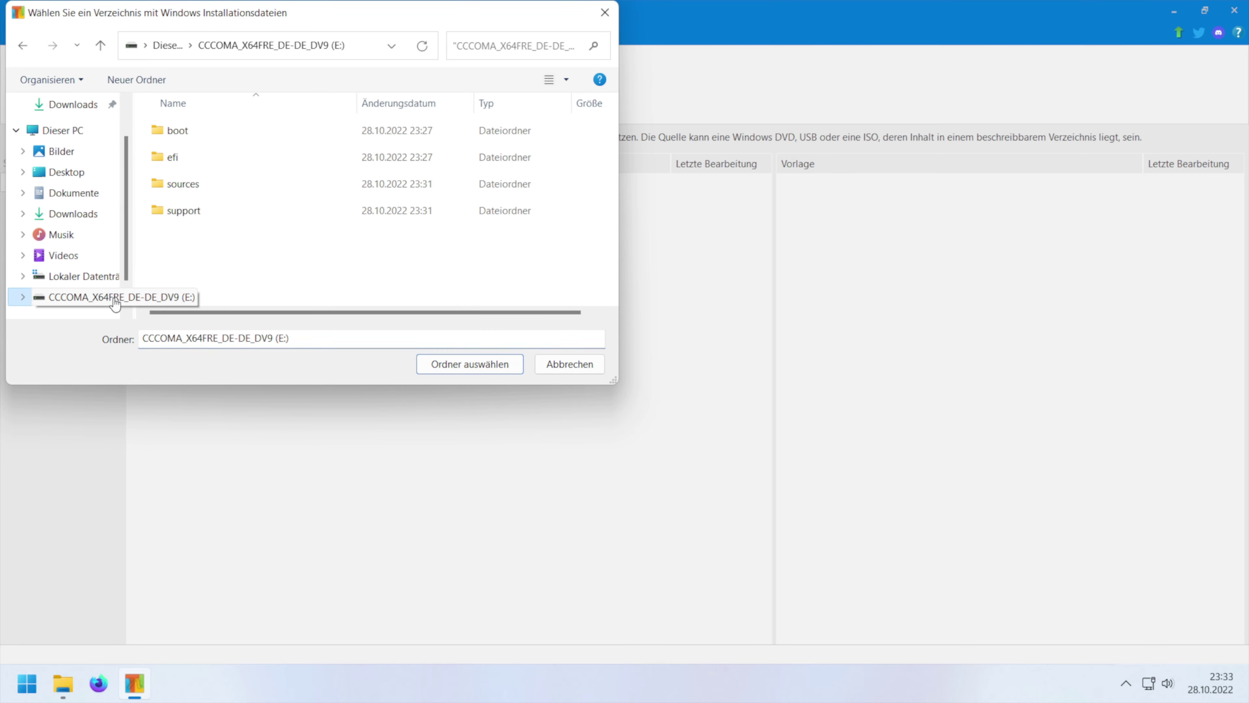
pyautogui.click(489, 371)
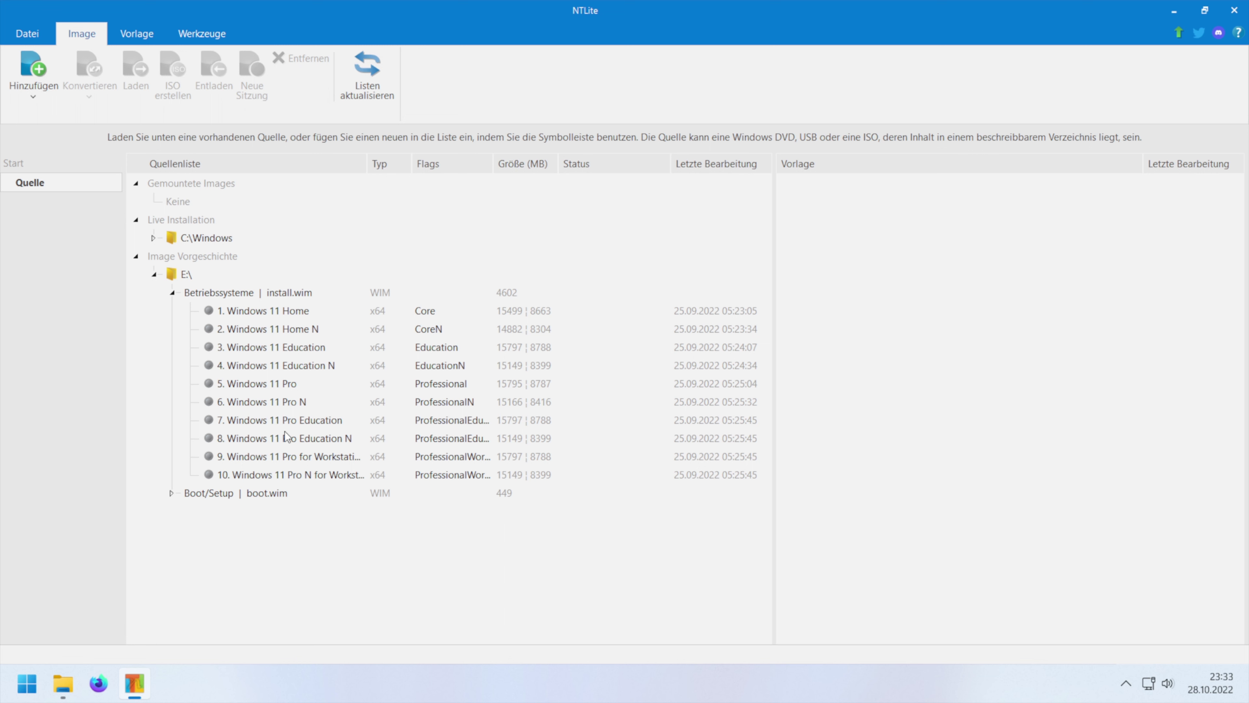
# Create an ISO from the E:\ source, saving it in Downloads as Win11_22H2_German_x64v1_Offline-Installation.iso
pyautogui.click(187, 278)
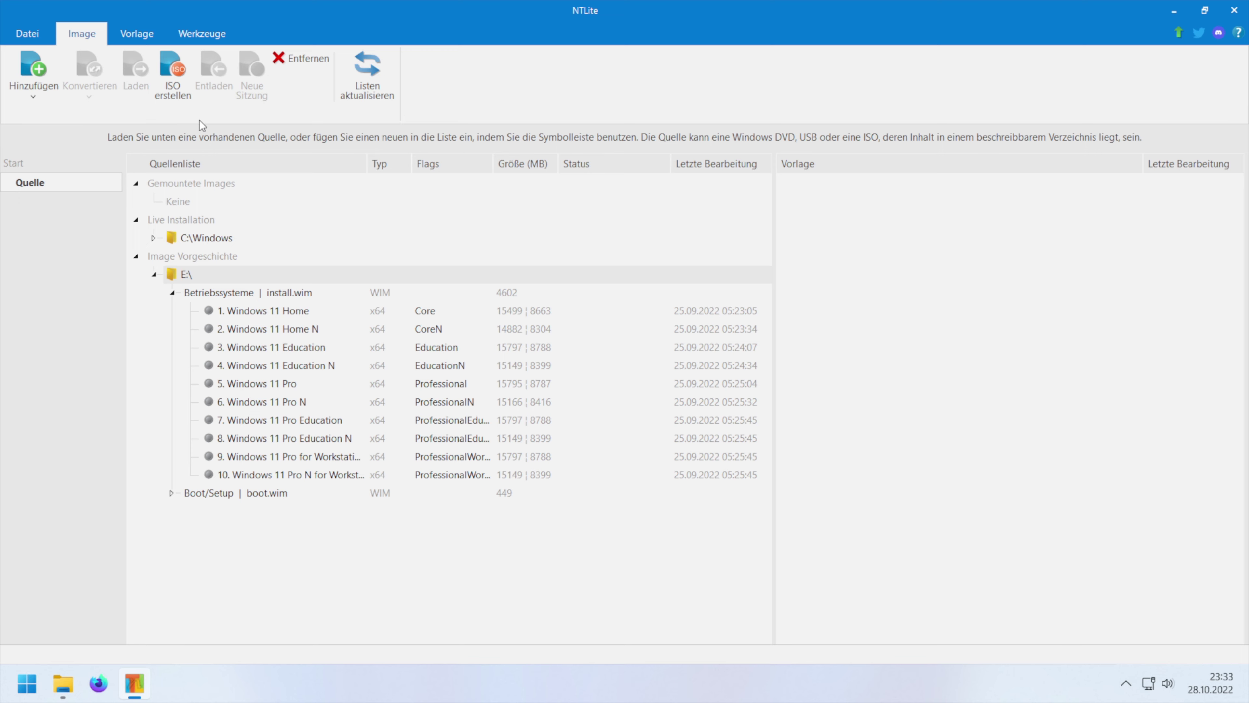
pyautogui.click(185, 95)
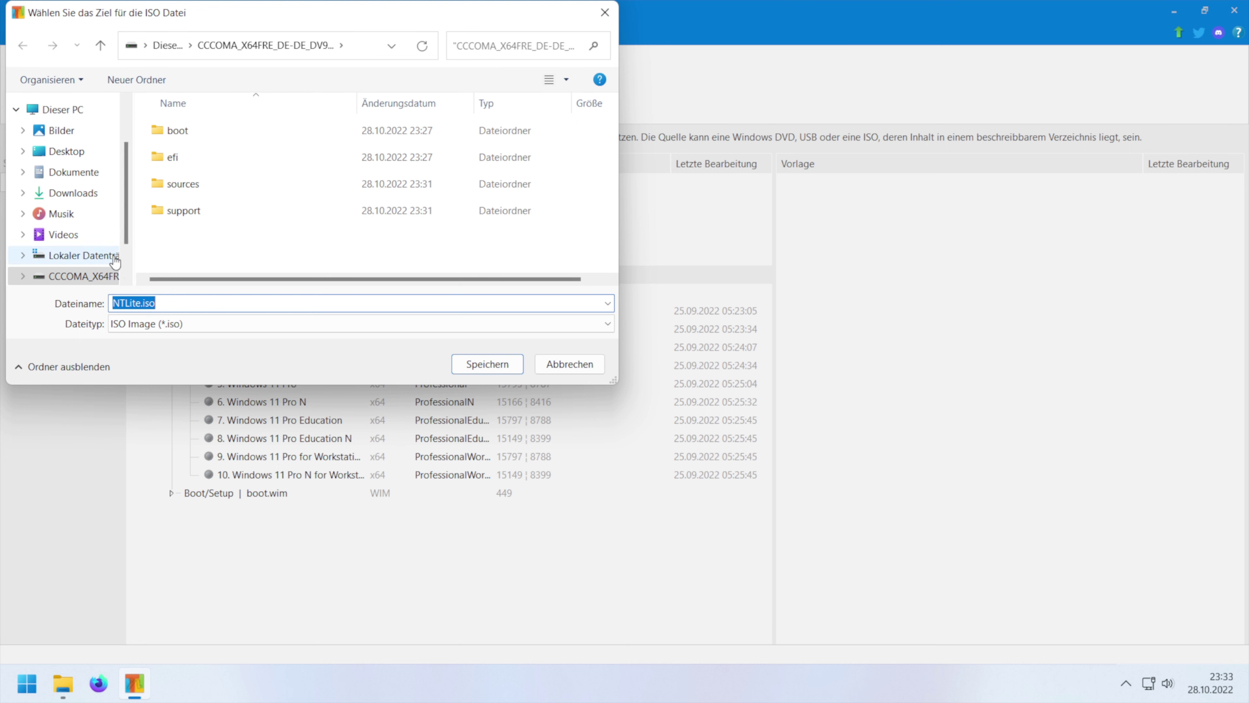
pyautogui.click(113, 272)
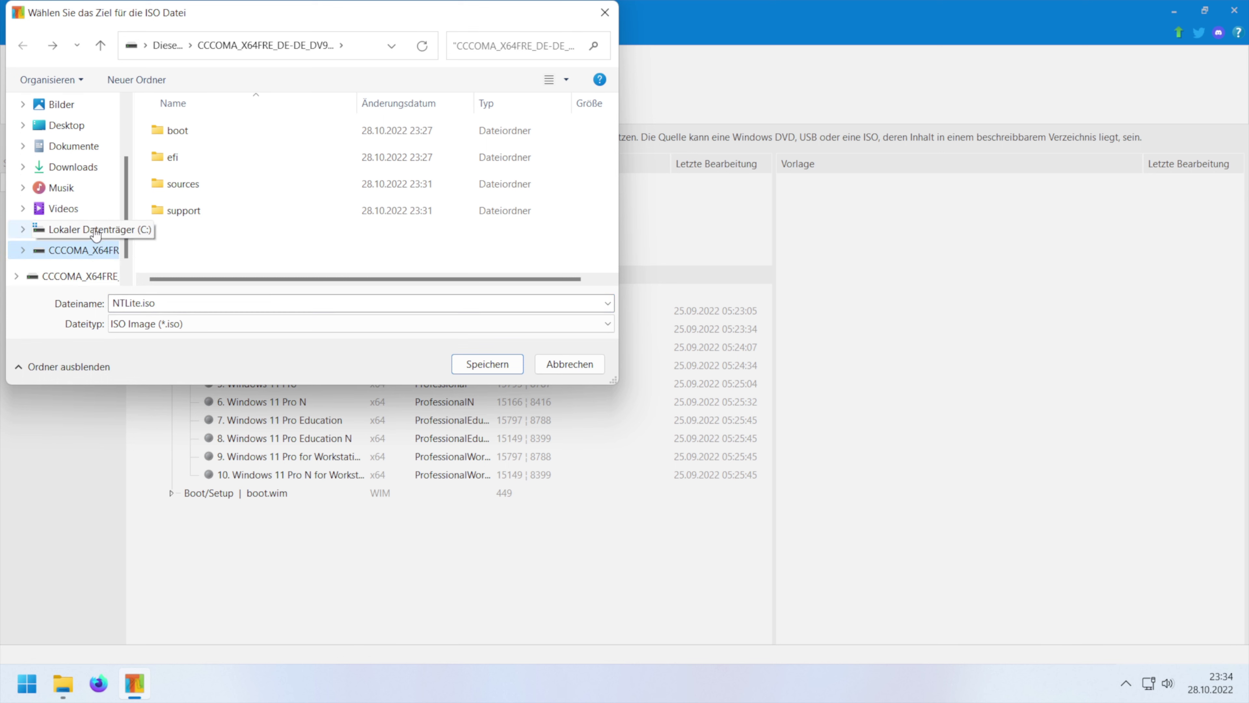
pyautogui.click(87, 178)
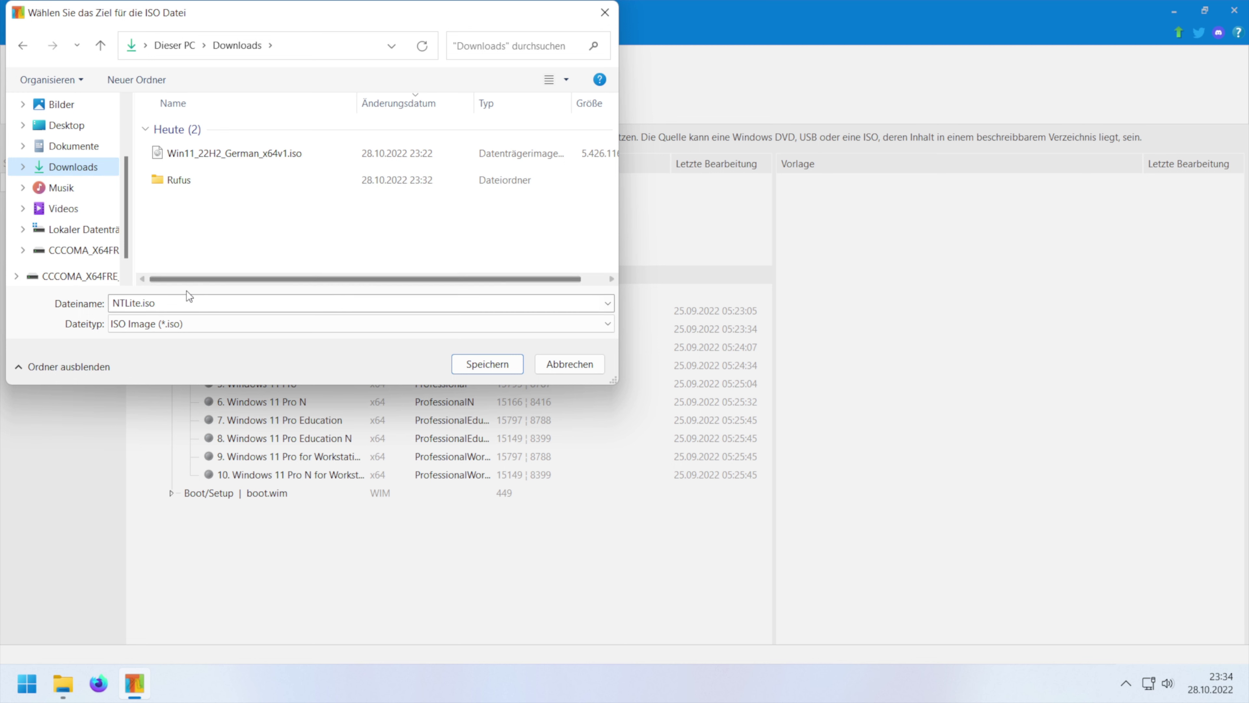
pyautogui.click(247, 156)
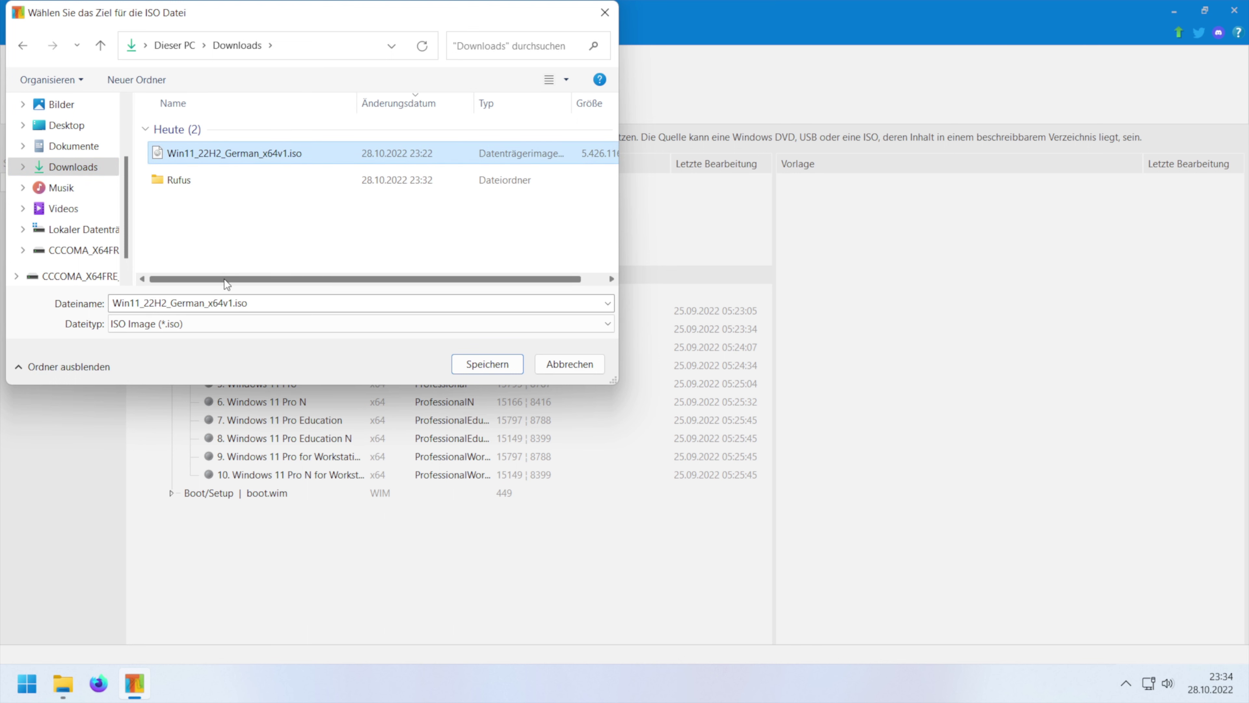
pyautogui.click(235, 303)
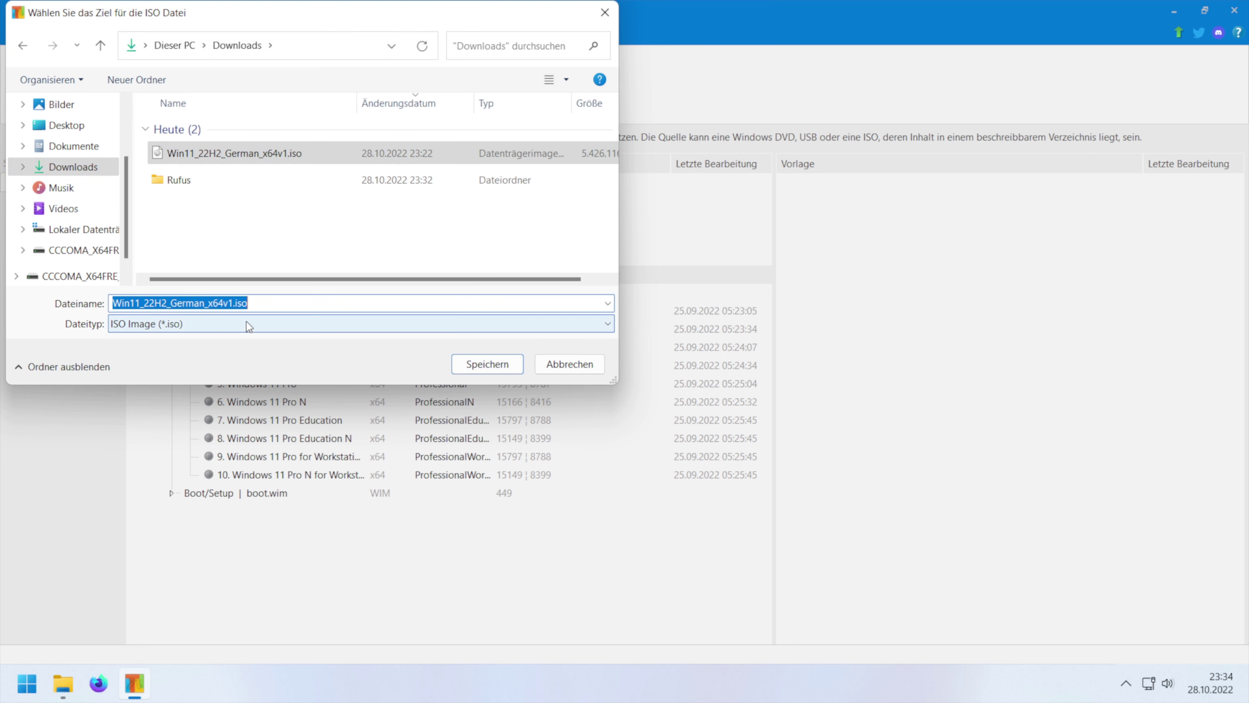
pyautogui.click(496, 373)
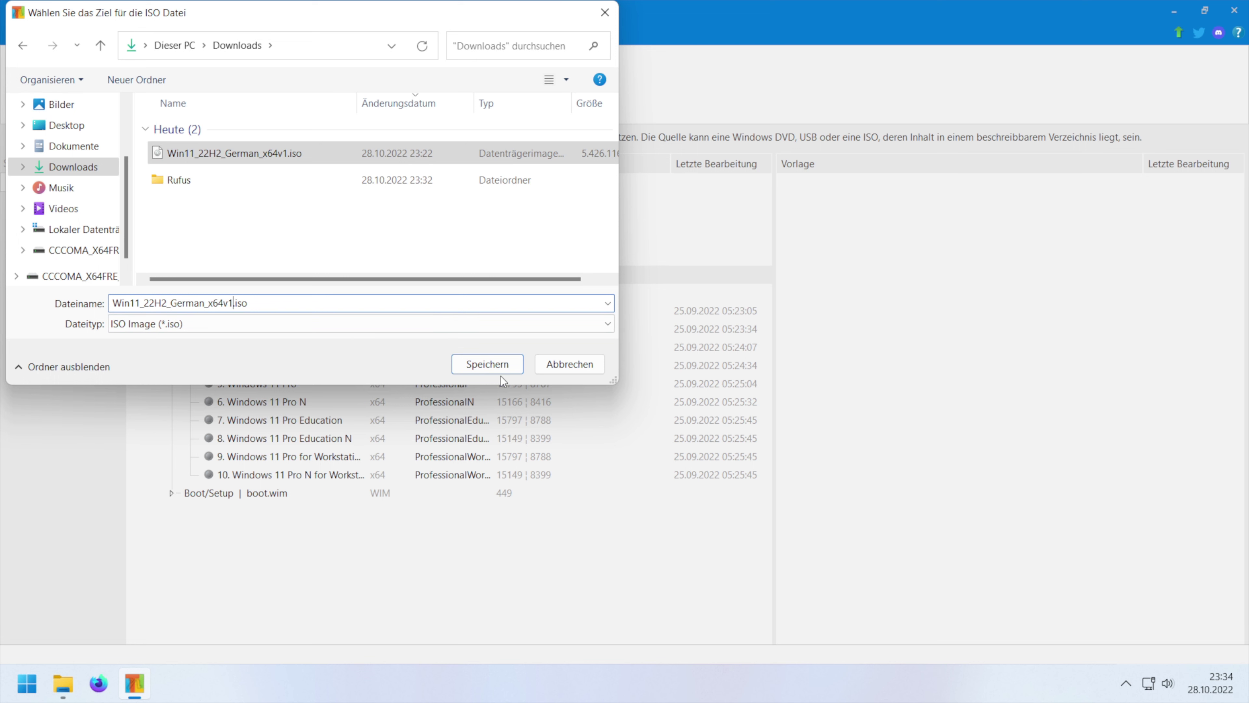
pyautogui.write('_')
pyautogui.write('Offline-Install')
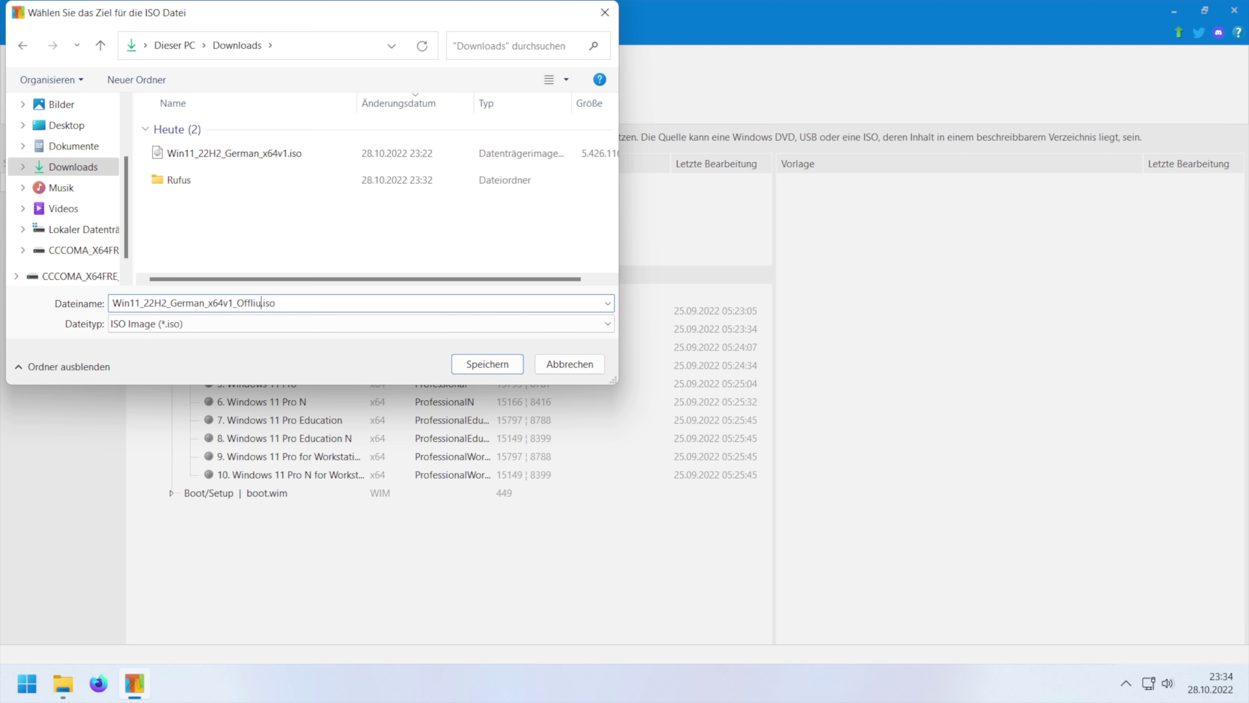
pyautogui.write('ation')
pyautogui.click(482, 367)
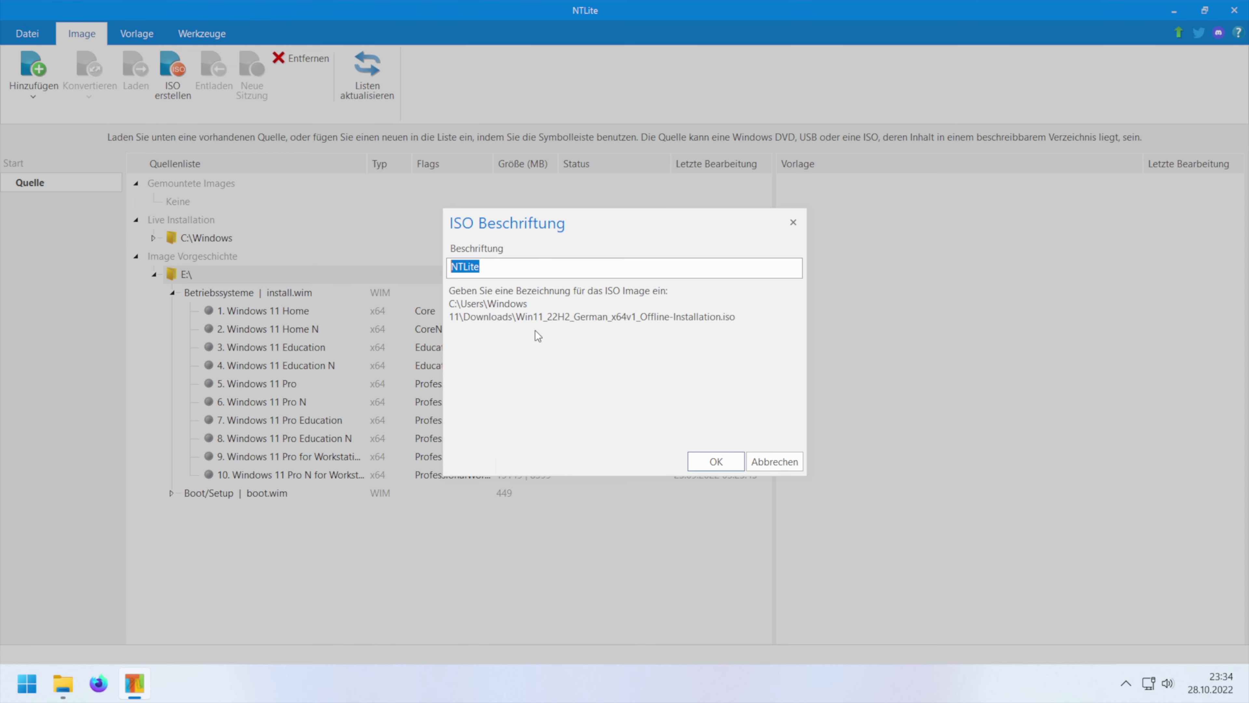
# Label the ISO image Win11_22H2_Offline, let it be built and close NTLite once it is finished
pyautogui.write('Win11_22H2_Offline')
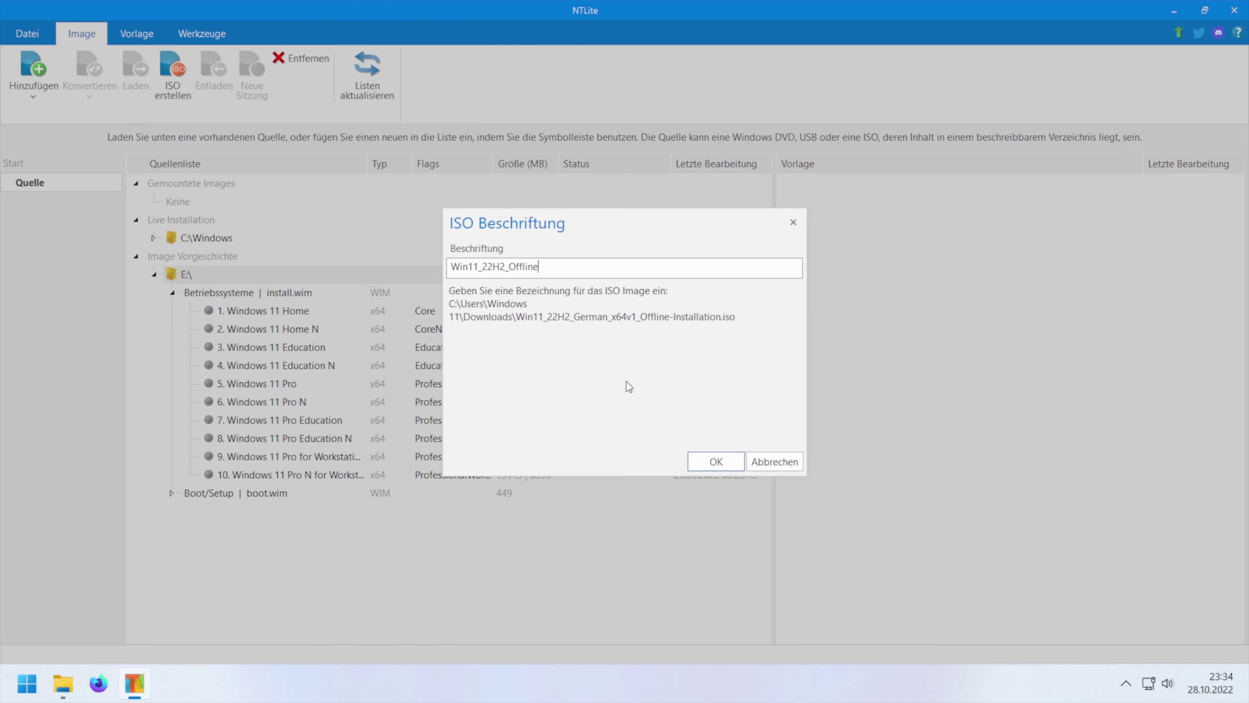
pyautogui.click(714, 459)
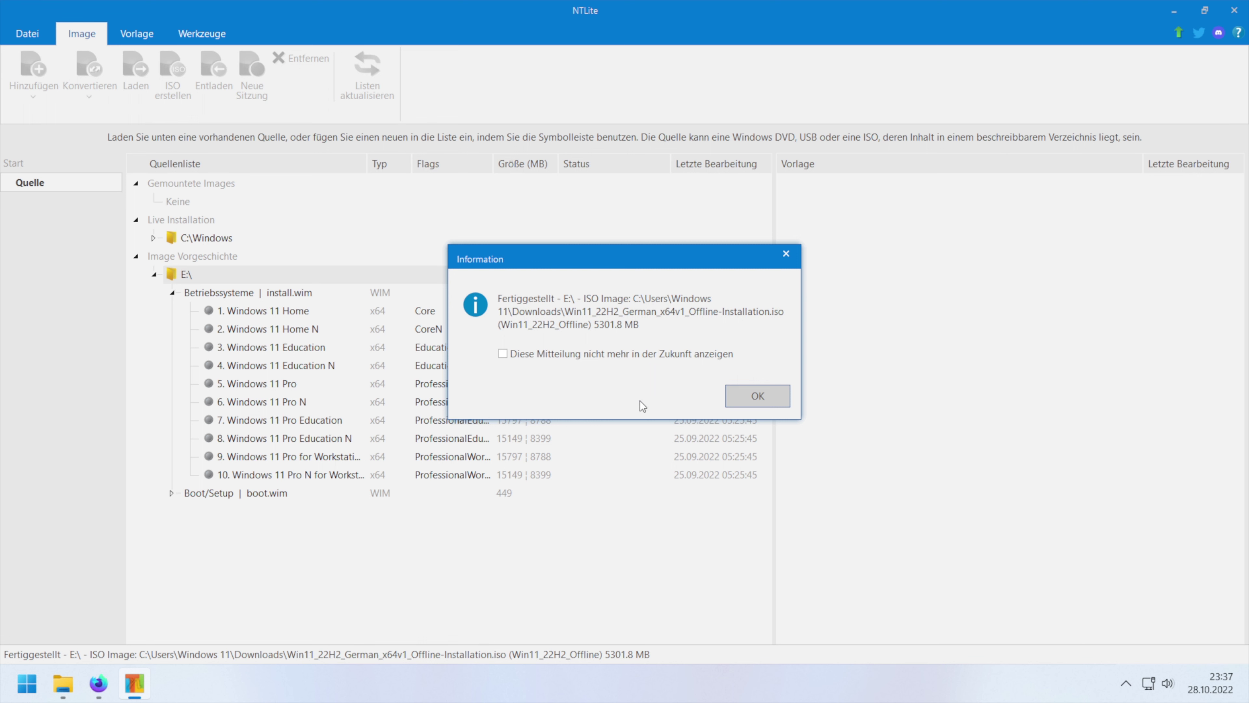
pyautogui.click(764, 396)
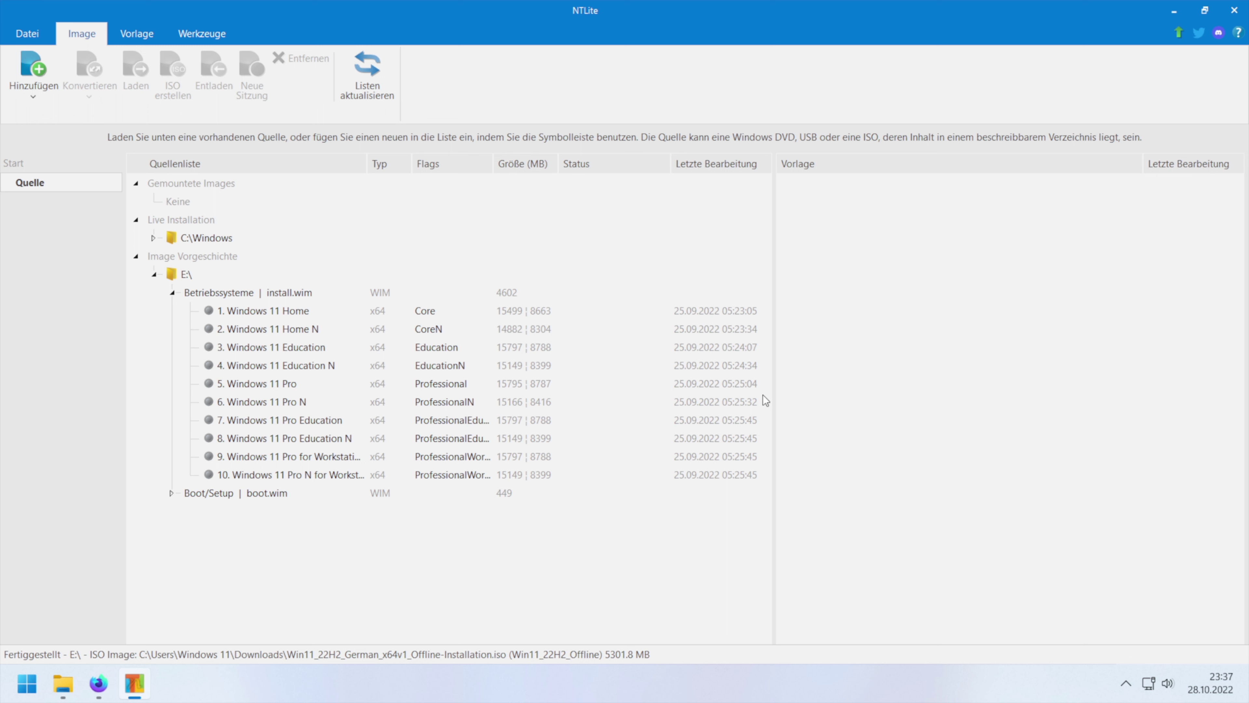
pyautogui.click(1232, 8)
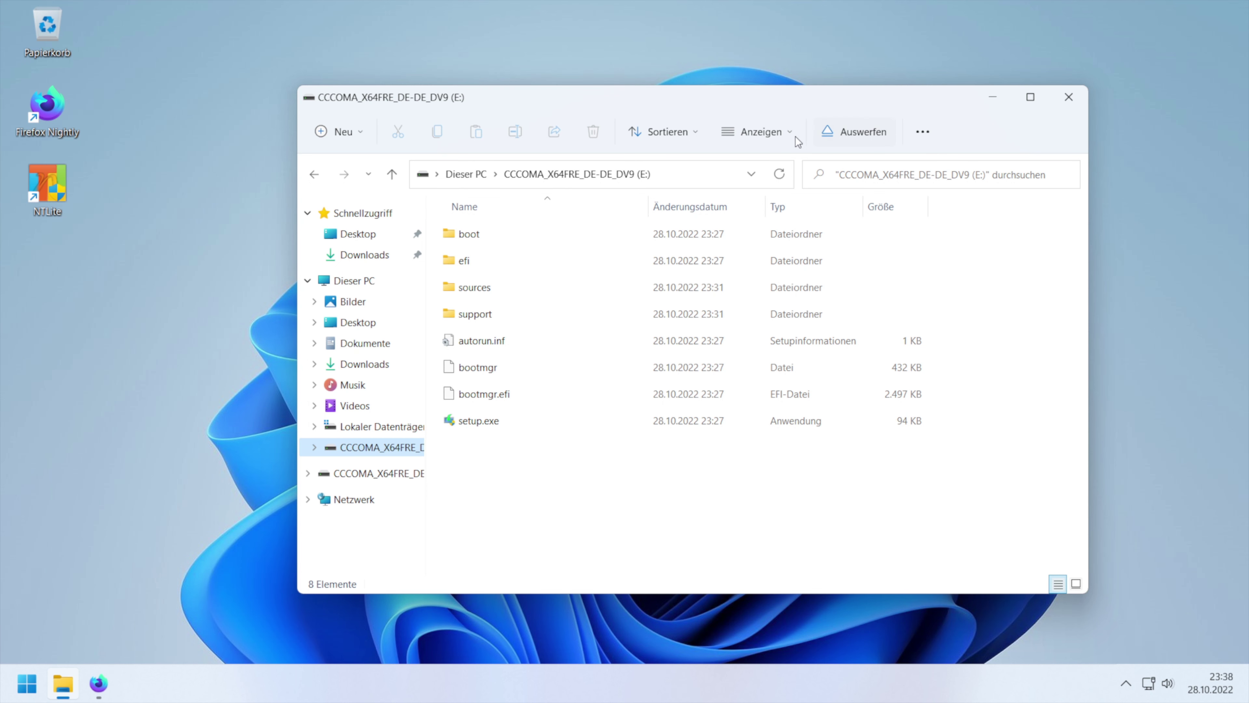
# Mount Win11_22H2_German_x64v1_Offline-Installation.iso from the Downloads folder to check its contents and return to Downloads
pyautogui.click(360, 254)
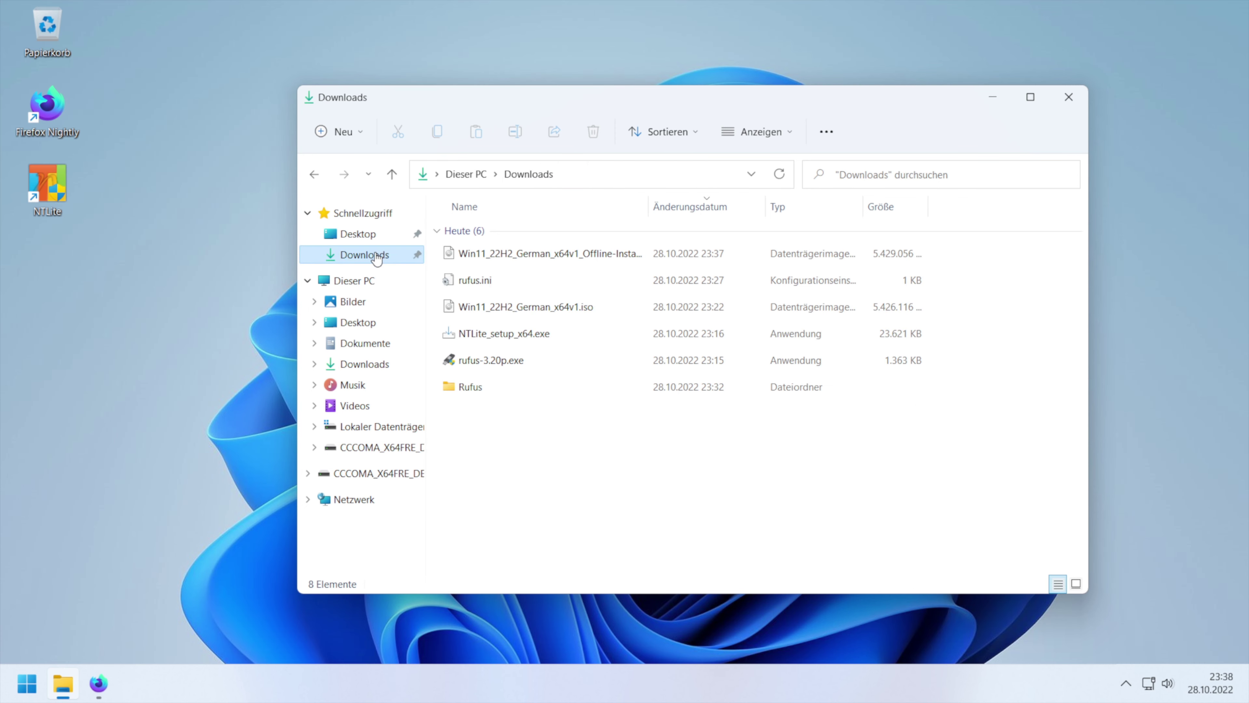
pyautogui.moveTo(651, 207); pyautogui.dragTo(662, 206)
pyautogui.doubleClick(662, 206)
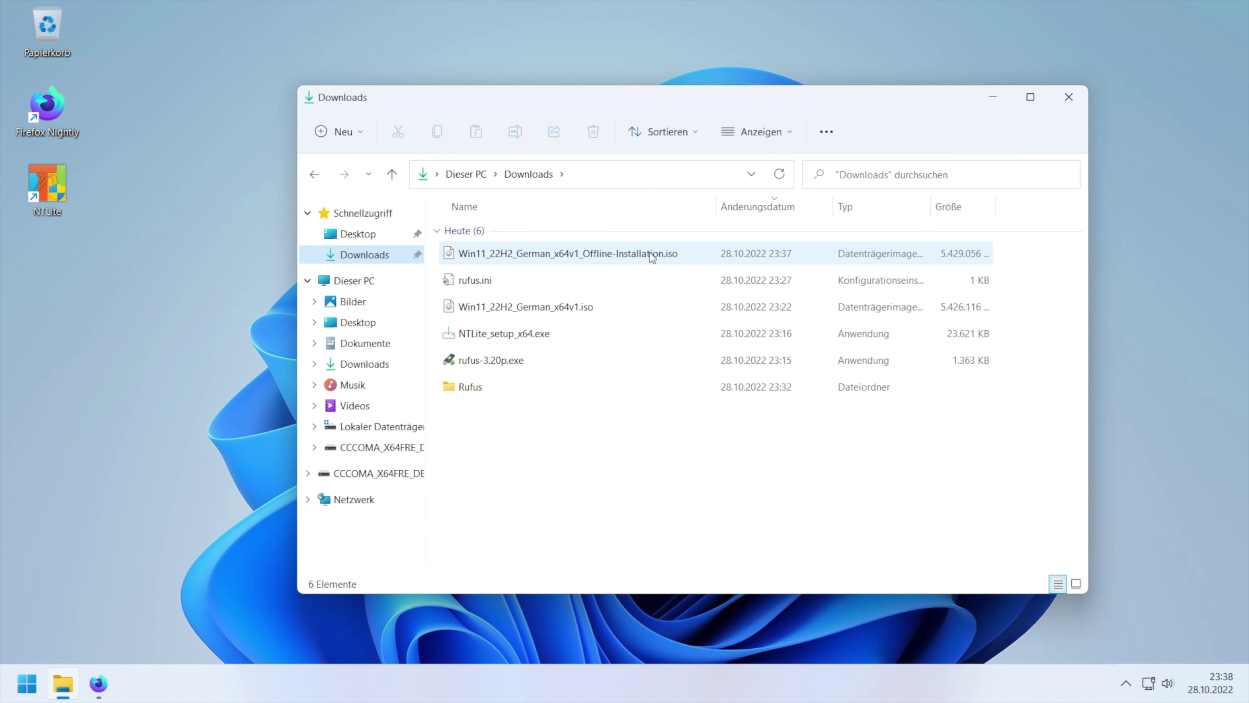
pyautogui.doubleClick(593, 252)
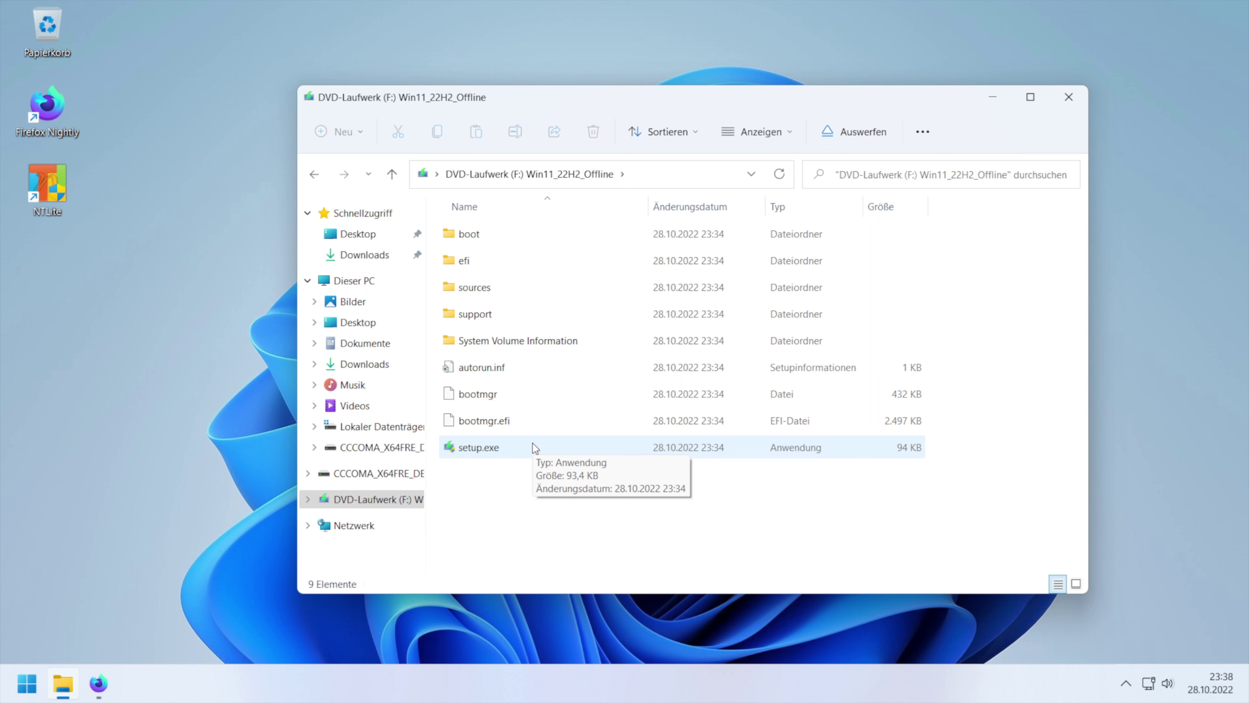
pyautogui.hotkey('alt', 'Left')
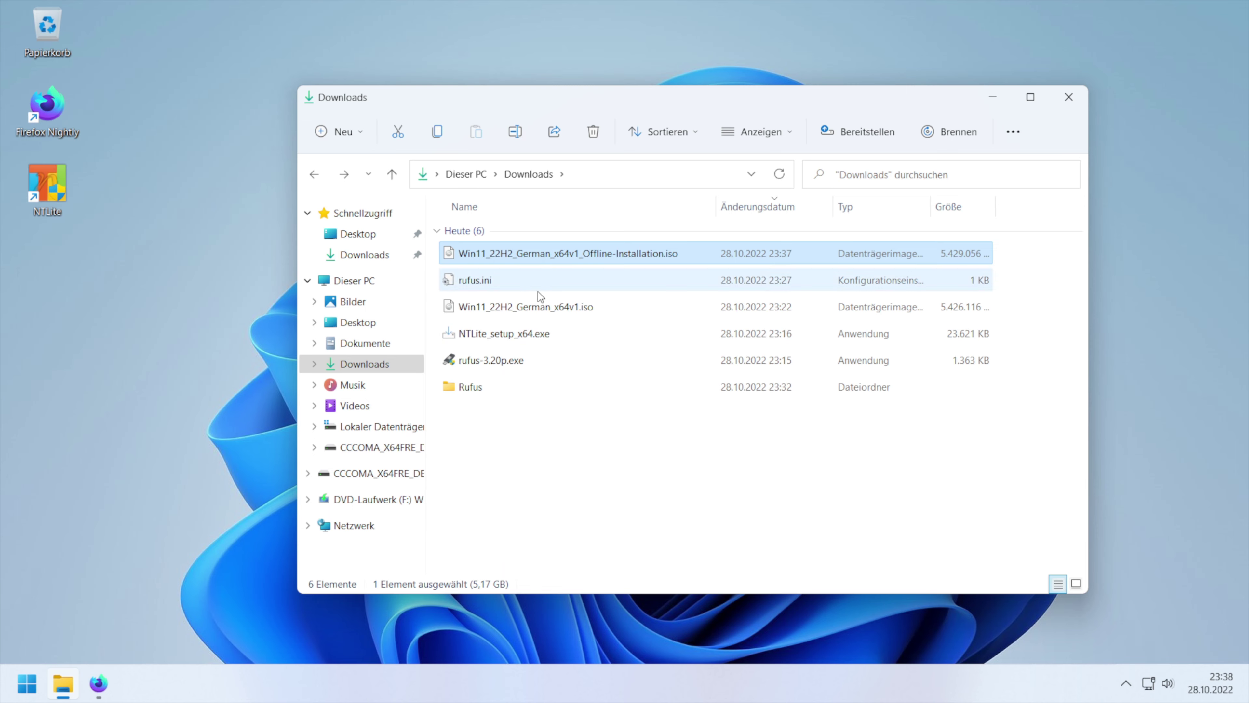
# Switch to Proxmox in Firefox and upload Win11_22H2_German_x64v1_Offline-Installation.iso to the ISO images of the local (pve2) storage
pyautogui.click(98, 683)
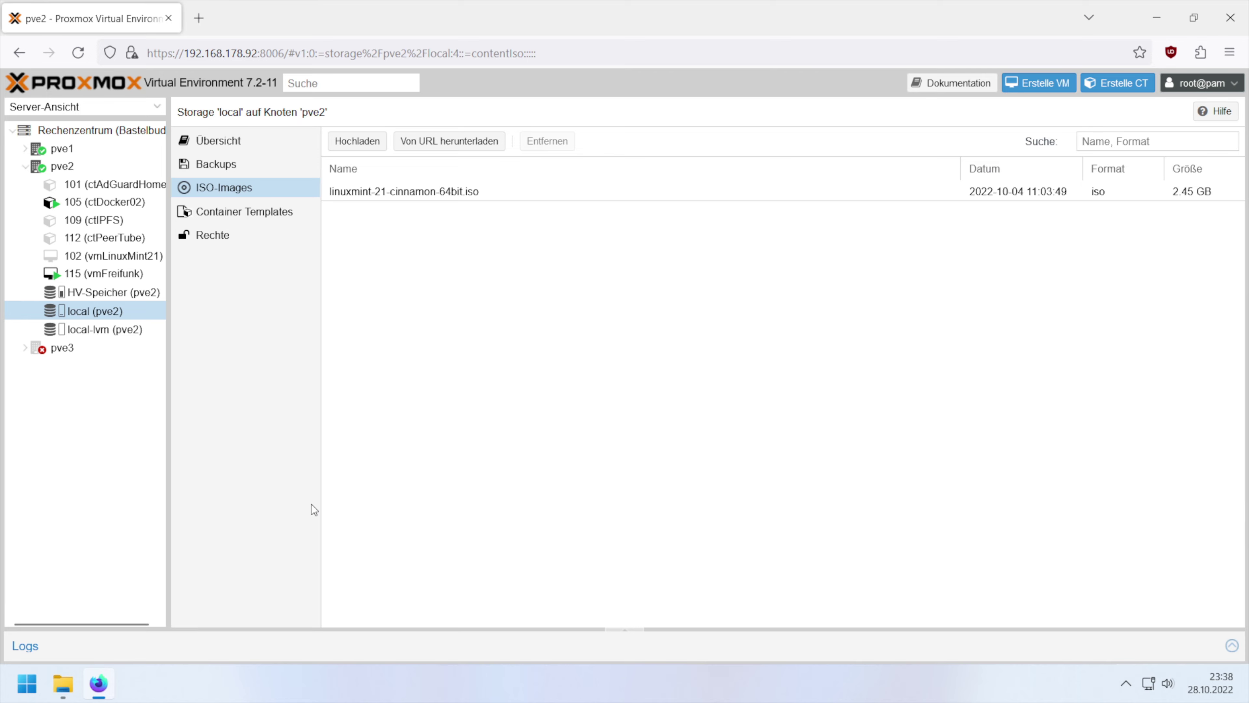
pyautogui.click(377, 143)
pyautogui.click(717, 303)
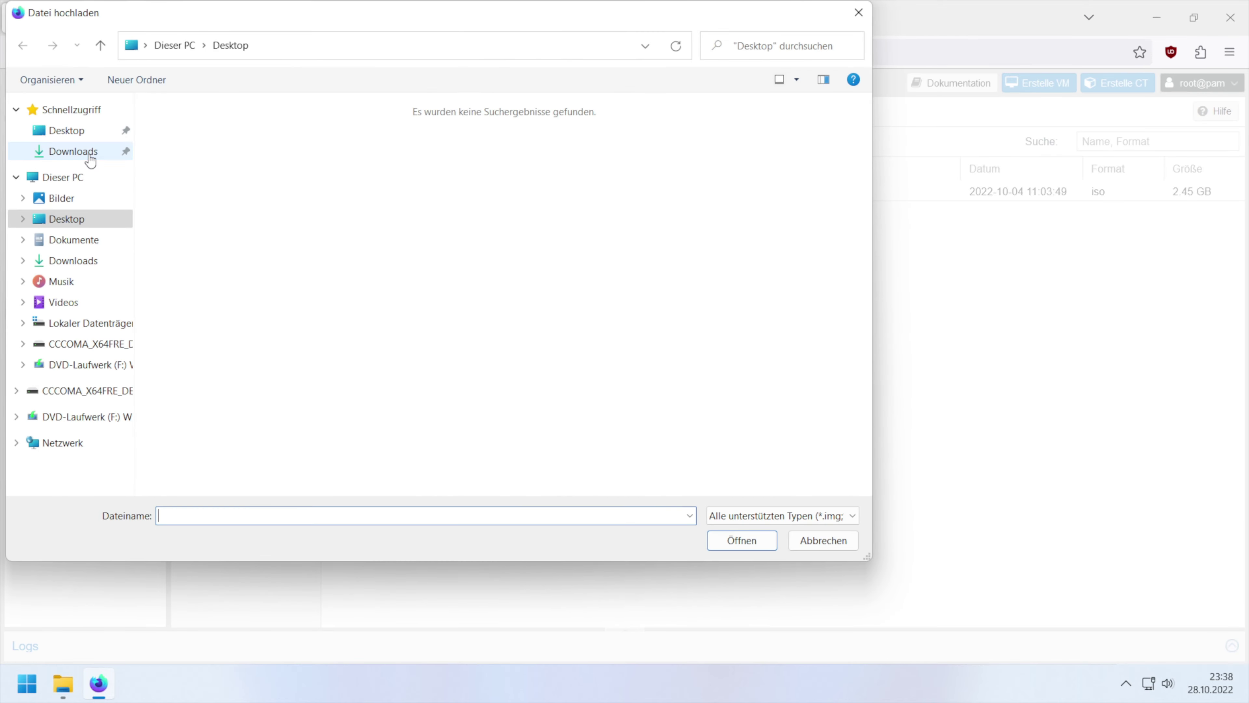
pyautogui.click(89, 152)
pyautogui.doubleClick(245, 126)
pyautogui.click(746, 465)
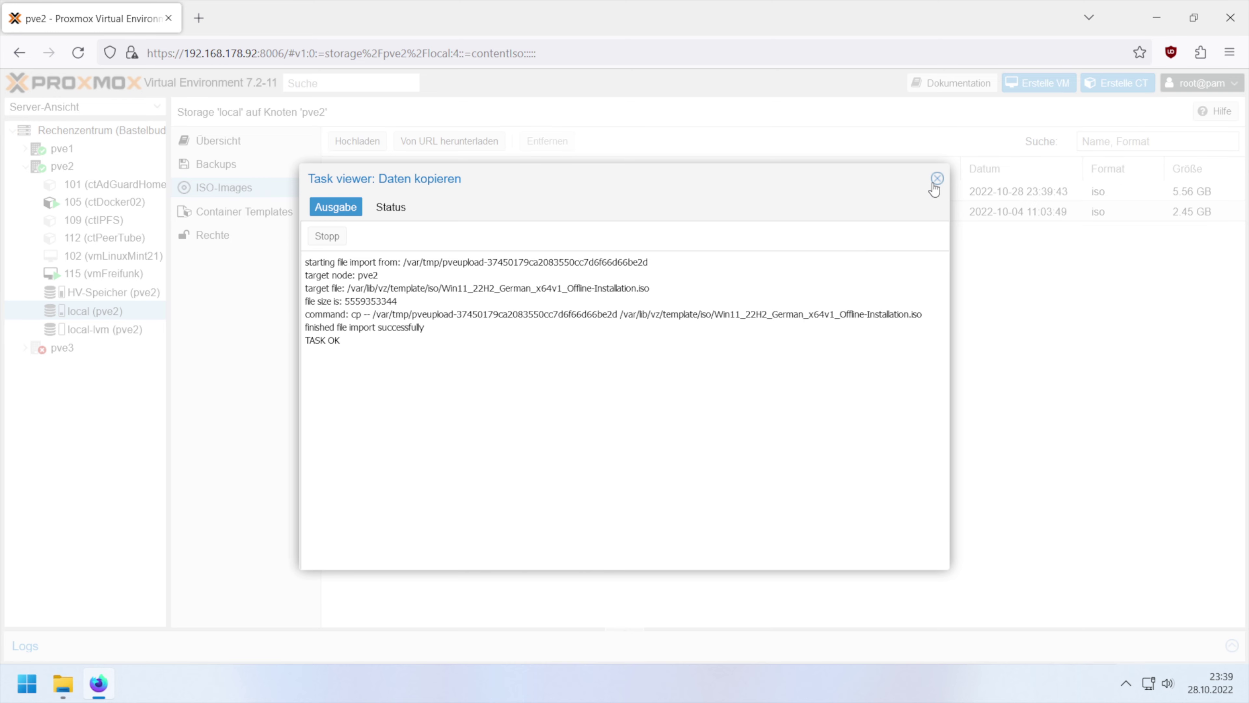
pyautogui.click(934, 189)
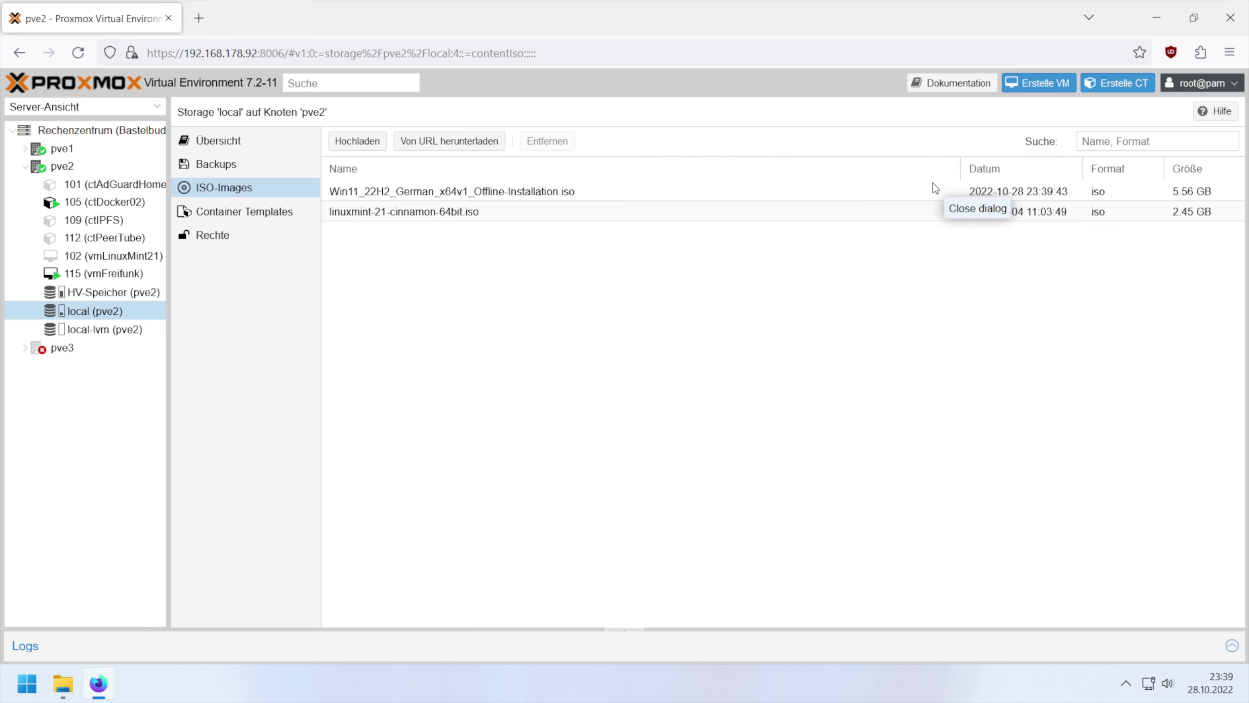
# Start creating a virtual machine on node pve2 named vmWin11-Tut and continue to its operating system settings
pyautogui.click(1036, 86)
pyautogui.click(513, 277)
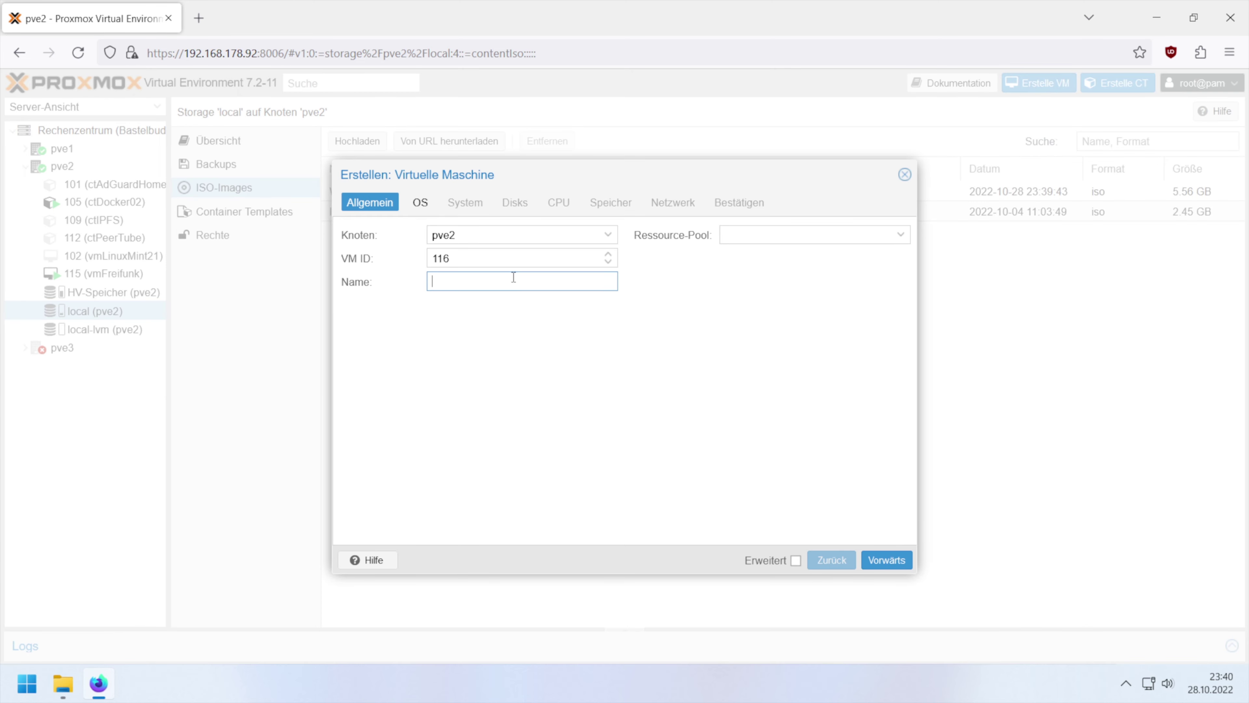
pyautogui.write('vmWin11-Tut')
pyautogui.click(910, 562)
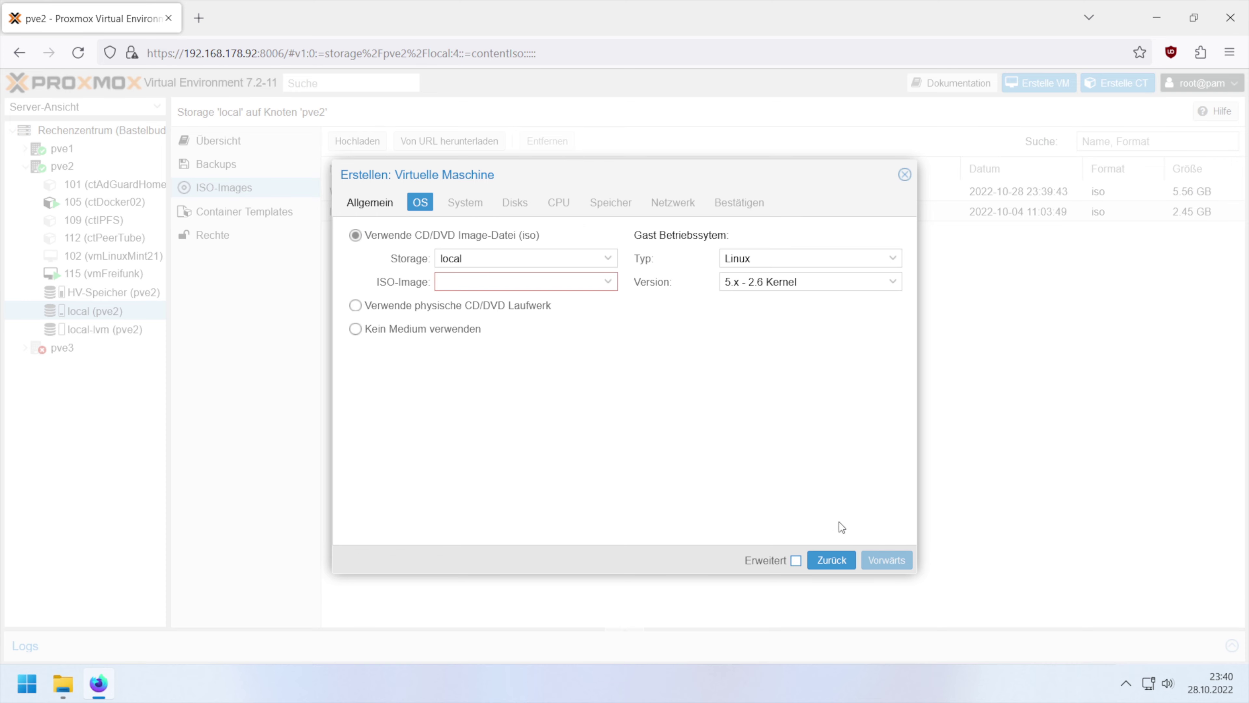
# Use Win11_22H2_German_x64v1_Offline-Installation.iso from local as the boot image, set the guest system to Microsoft Windows version 11/2022 and continue
pyautogui.click(612, 283)
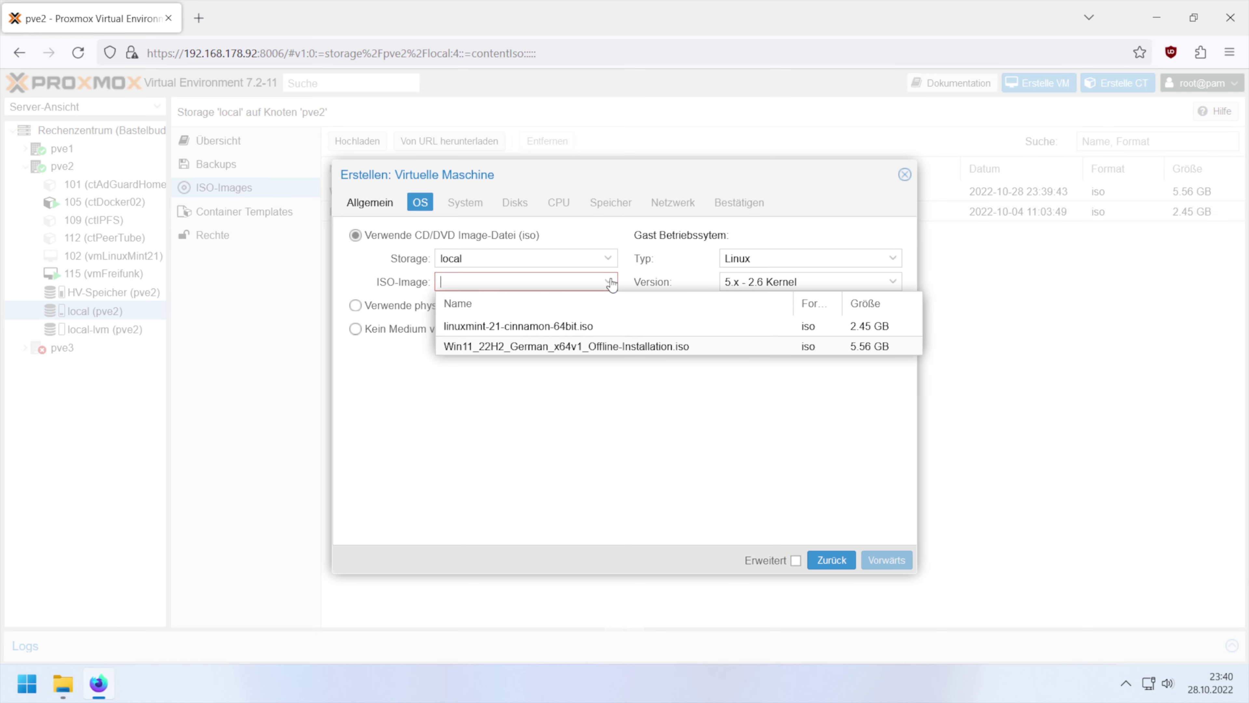
pyautogui.click(531, 345)
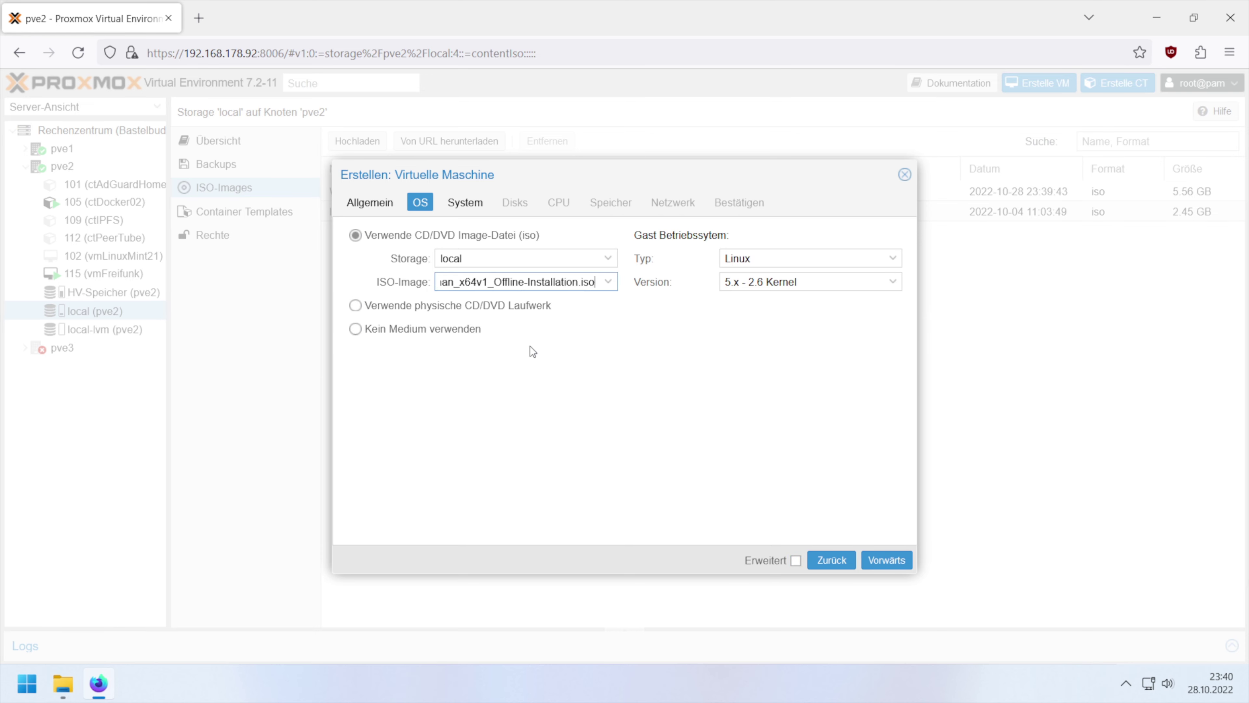
pyautogui.click(892, 262)
pyautogui.click(853, 293)
pyautogui.click(894, 288)
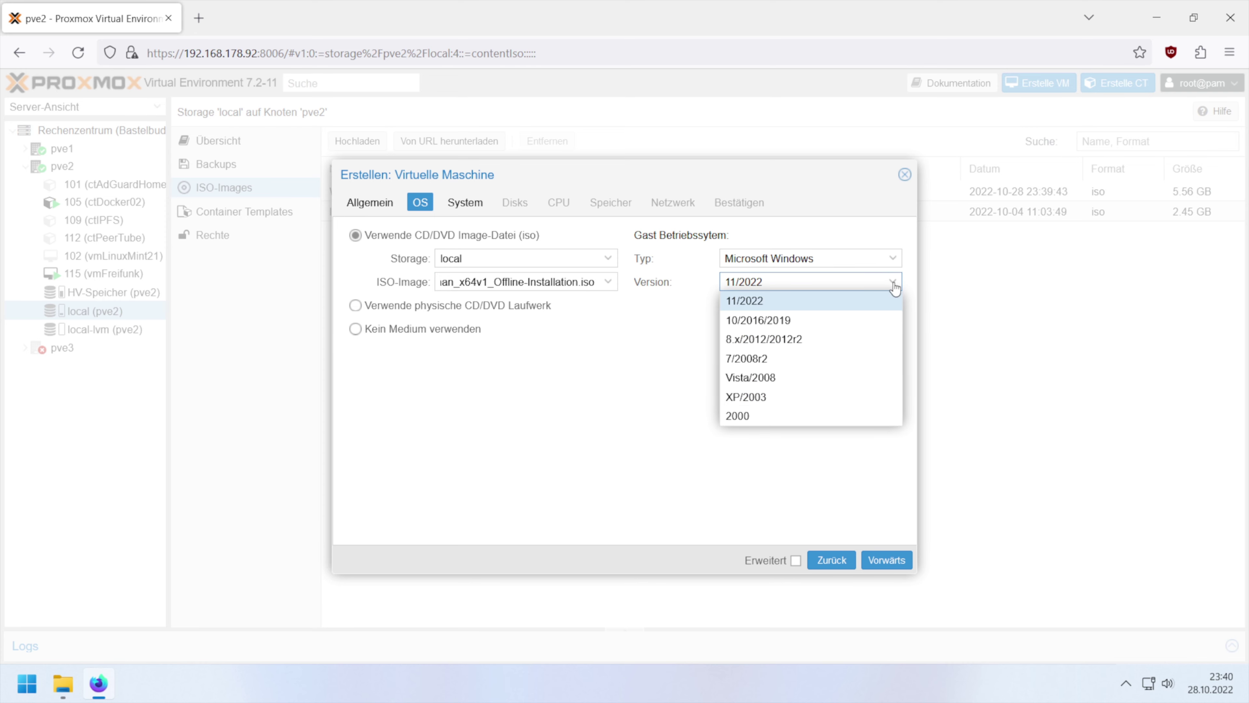
pyautogui.click(728, 302)
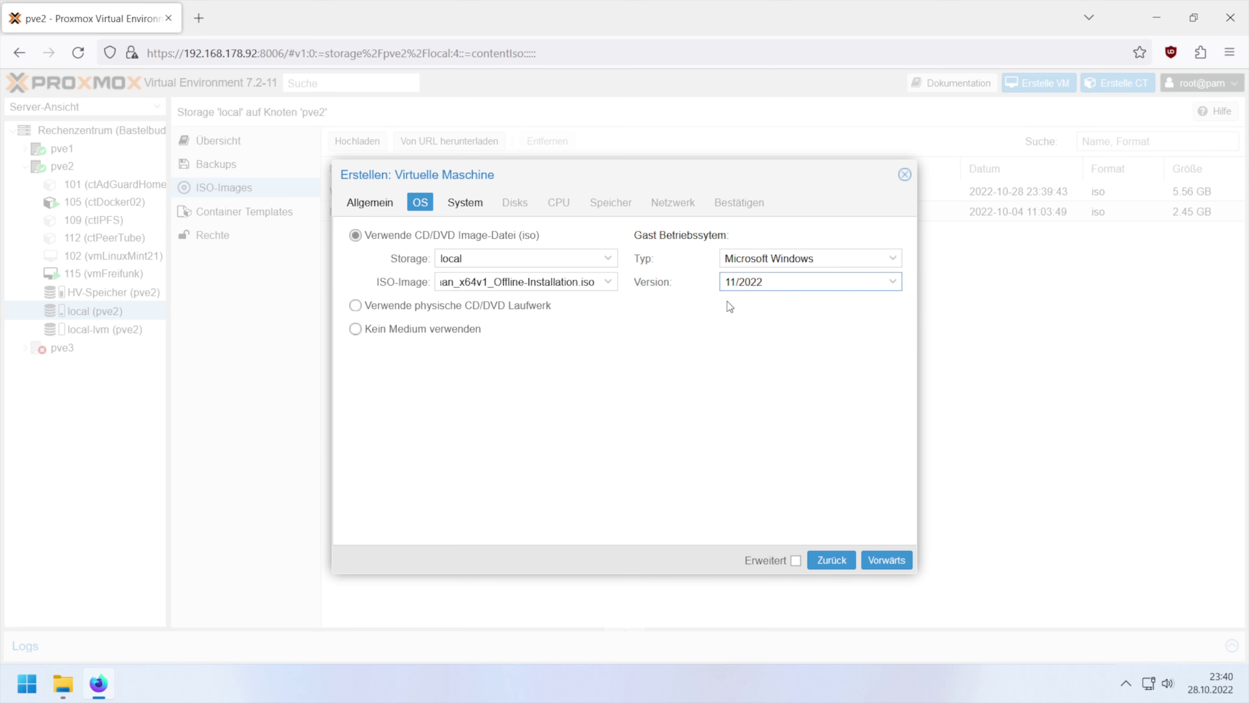
pyautogui.click(887, 561)
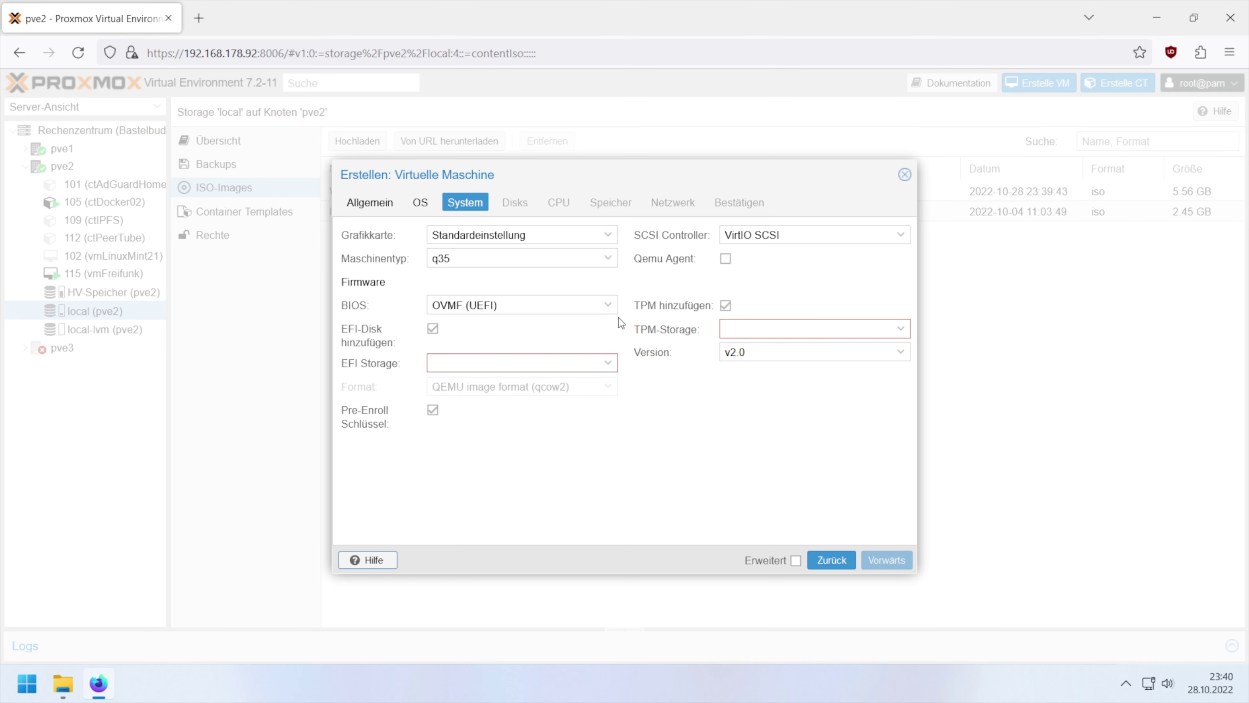
# Store both the EFI disk and the TPM on HV-Speicher and continue to the disk settings
pyautogui.click(608, 371)
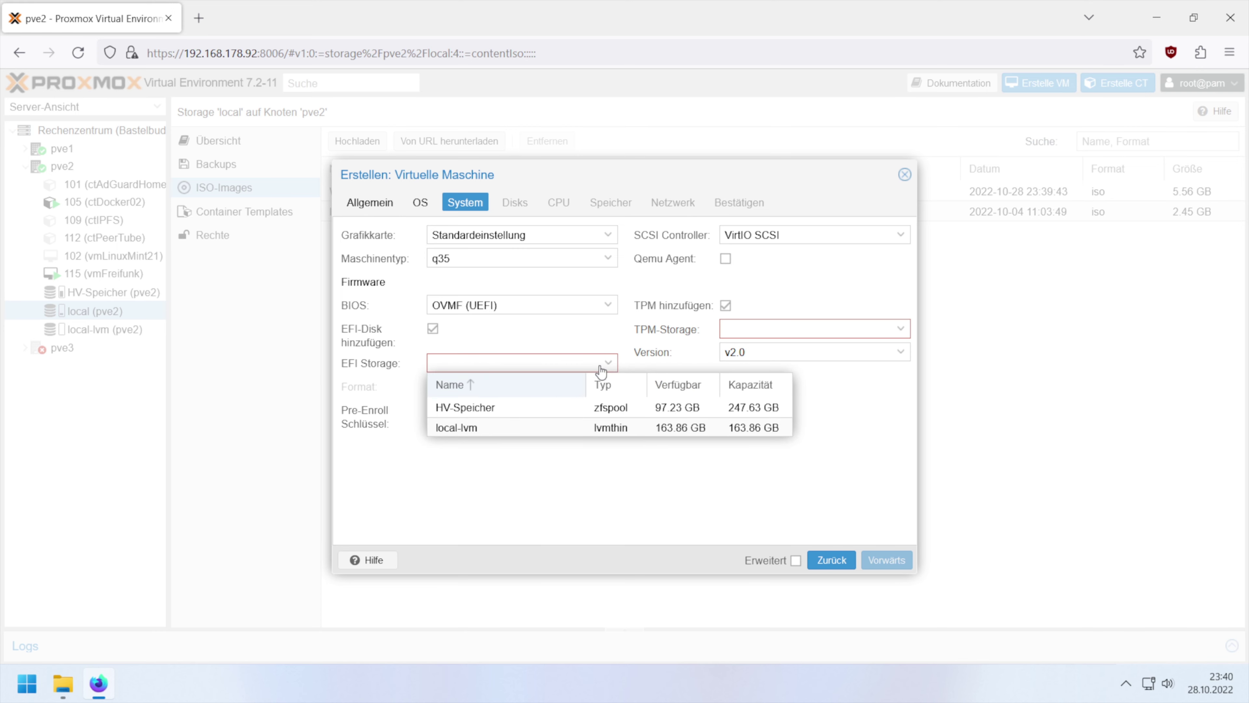
pyautogui.click(534, 406)
pyautogui.click(901, 330)
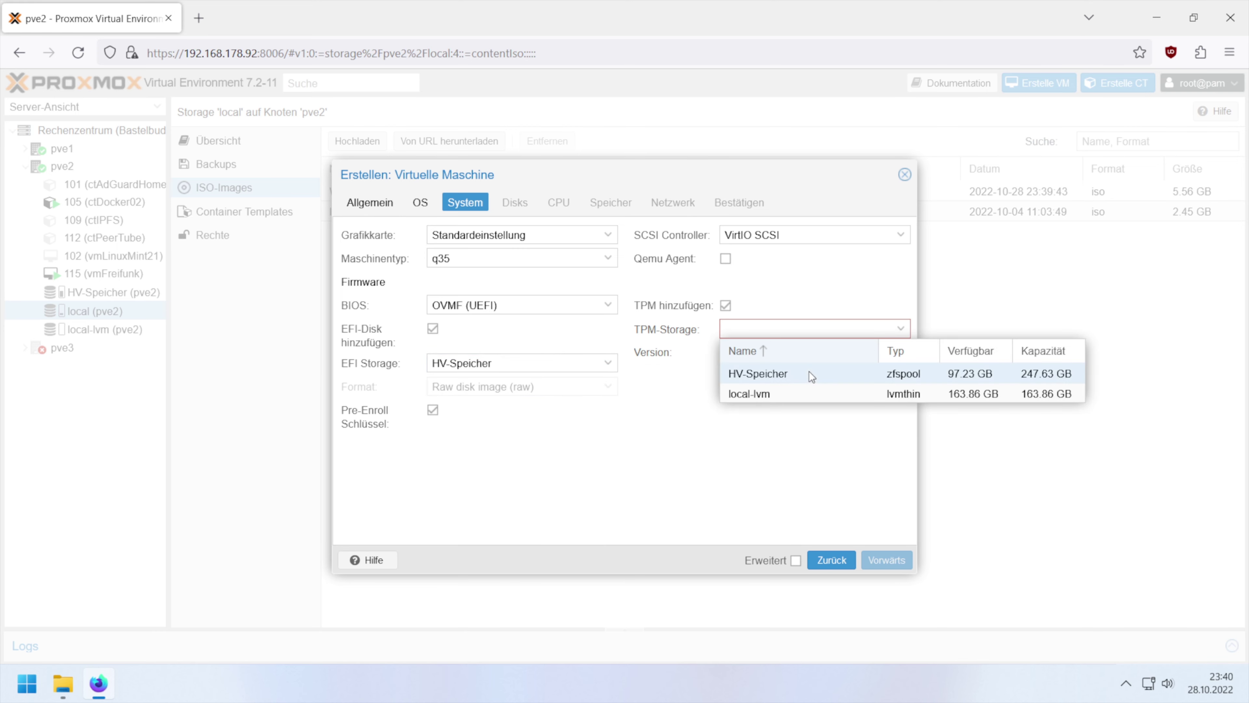
pyautogui.click(800, 376)
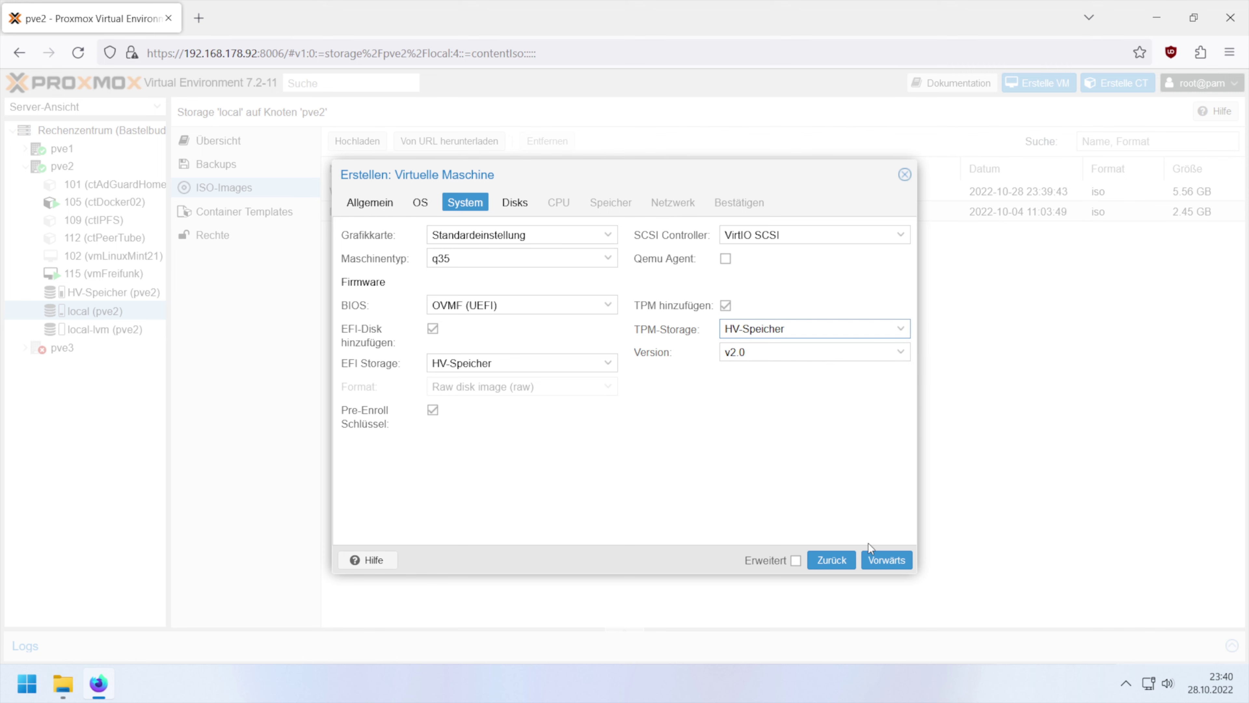
pyautogui.click(896, 565)
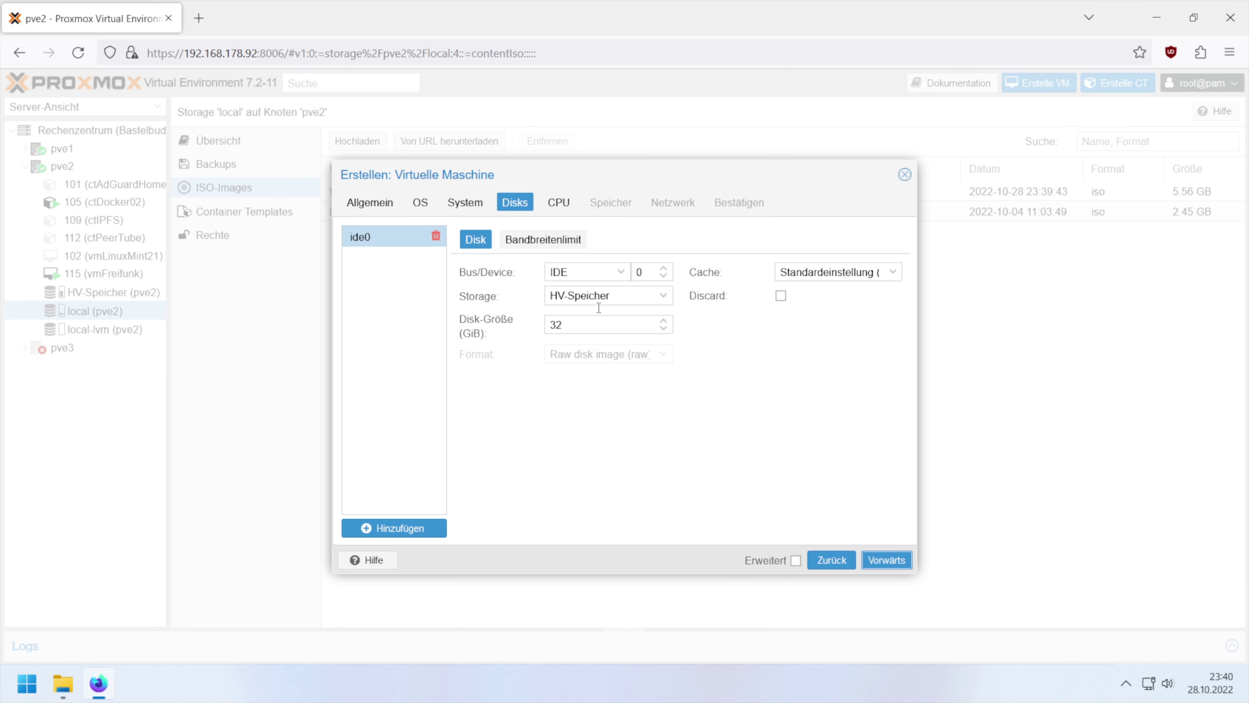
# Set the ide0 disk size to 40 GiB and assign 4 CPU cores, continuing to the memory settings
pyautogui.click(581, 324)
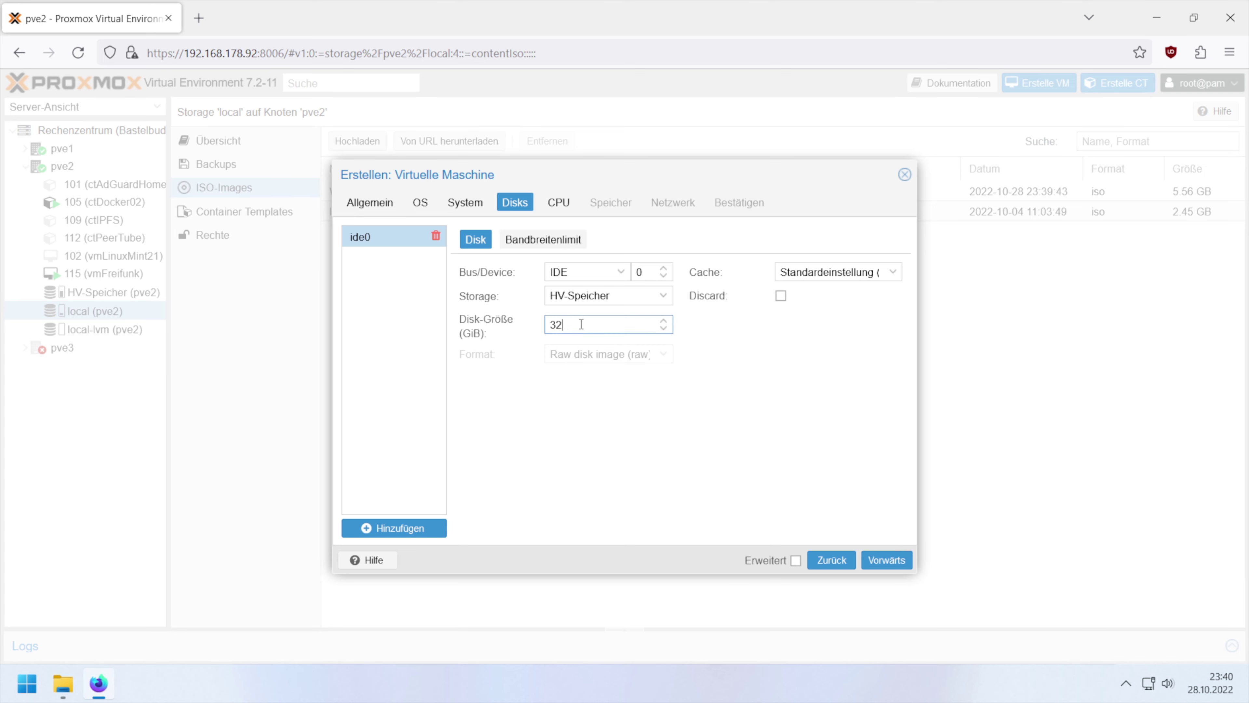
pyautogui.write('40')
pyautogui.click(882, 563)
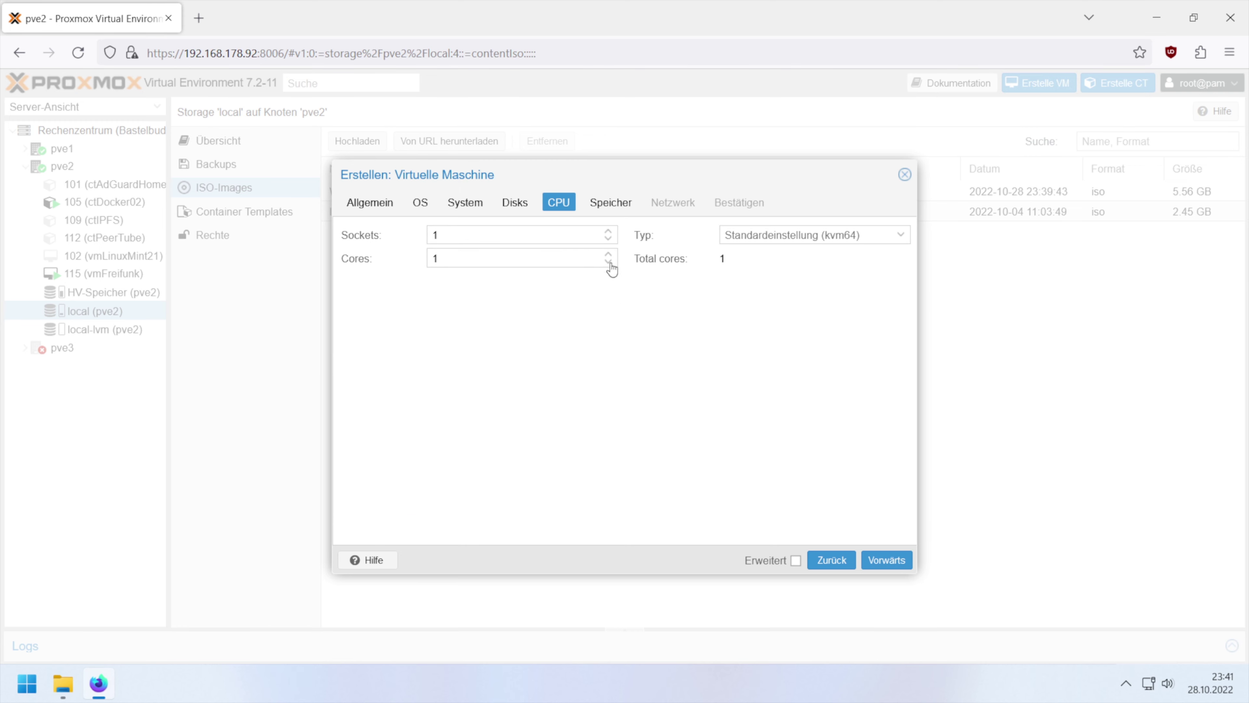
pyautogui.click(609, 254)
pyautogui.click(609, 254)
pyautogui.click(610, 255)
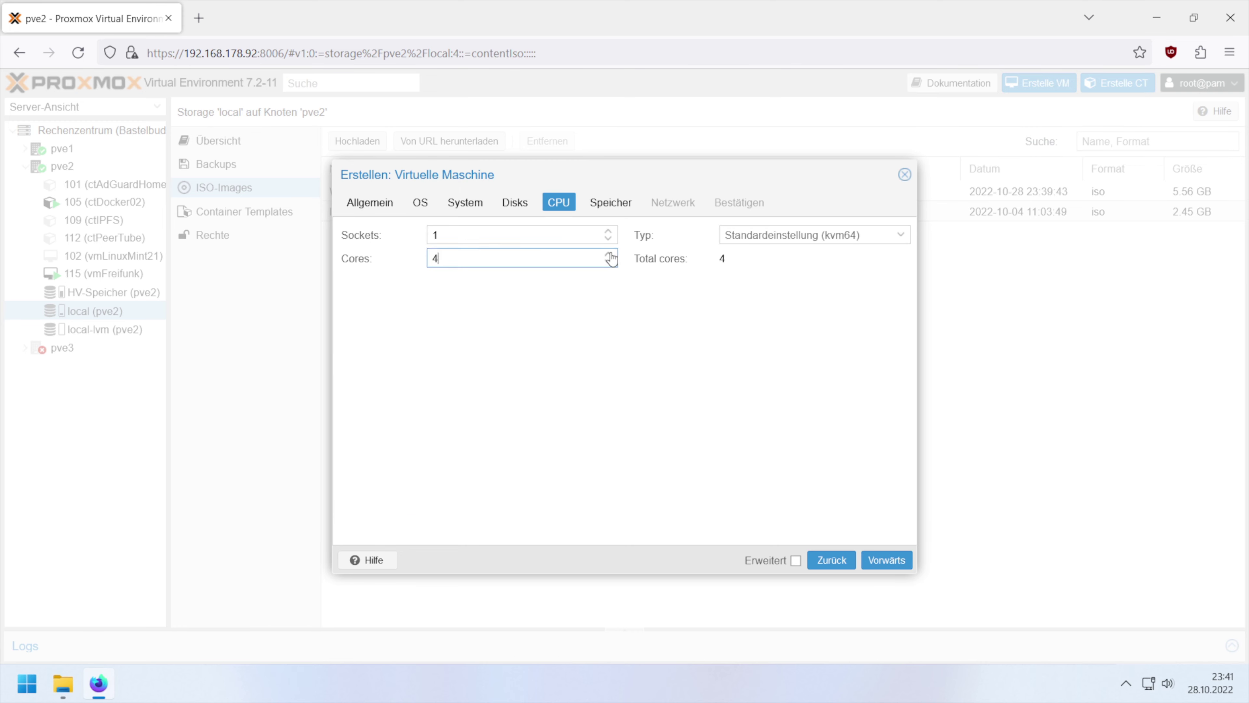
pyautogui.click(894, 561)
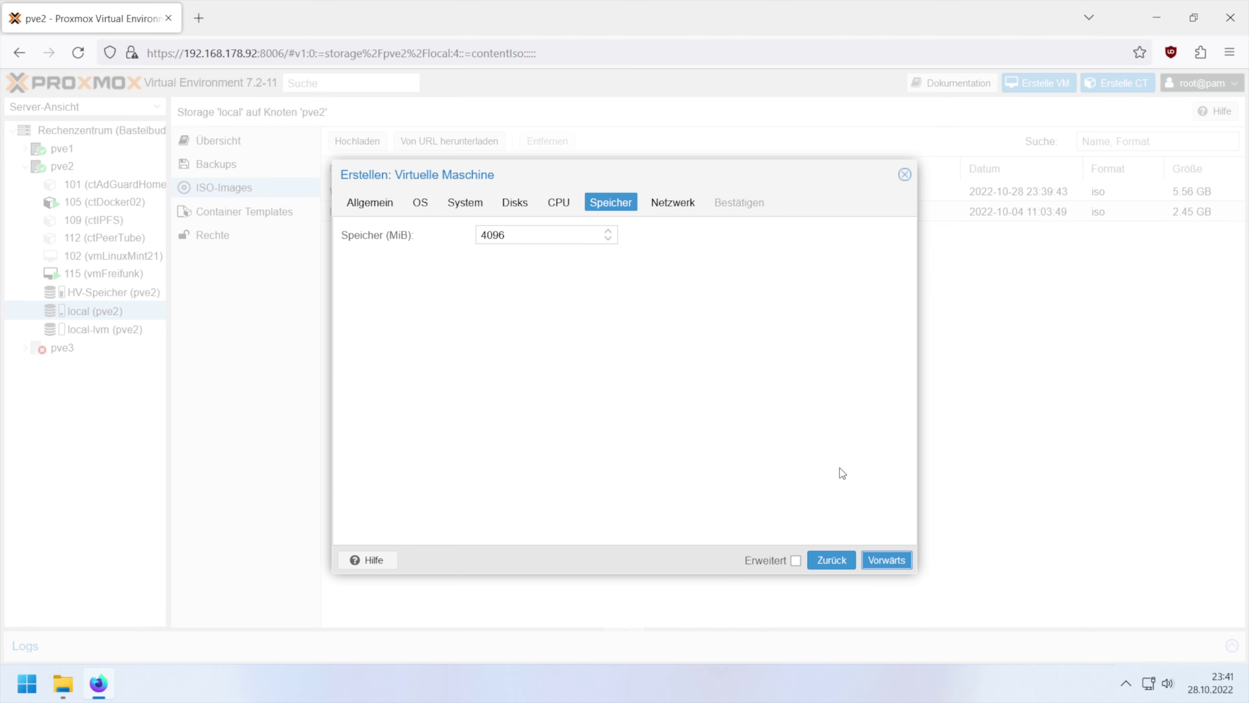
# Accept the default memory and network settings and finish creating the virtual machine
pyautogui.click(888, 560)
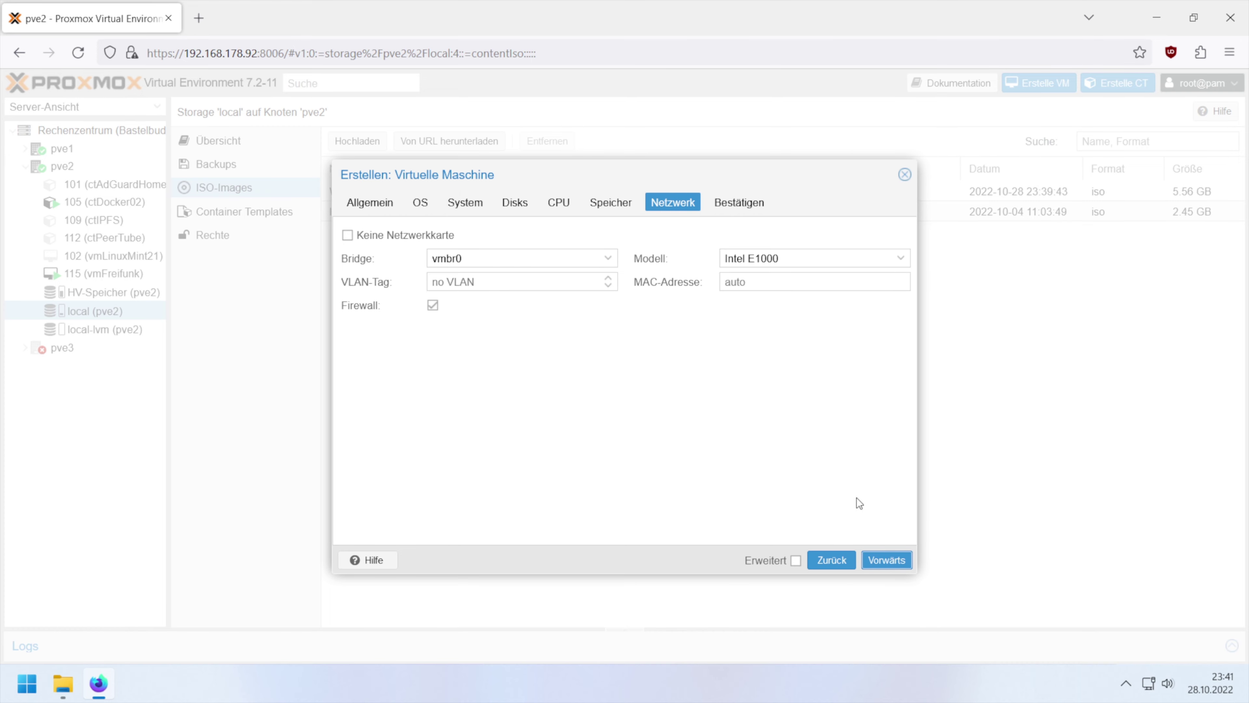
pyautogui.click(887, 561)
pyautogui.click(887, 562)
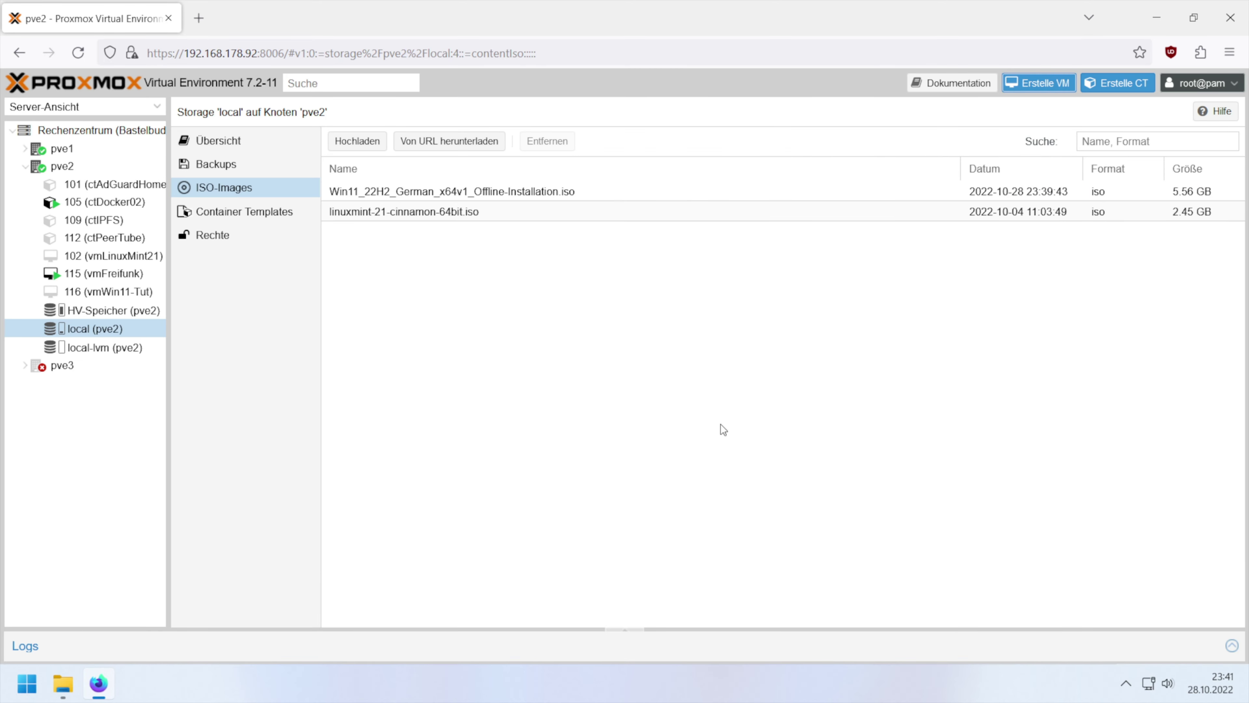
# Disconnect the network card (net0) of virtual machine vmWin11-Tut through its advanced hardware settings
pyautogui.click(127, 292)
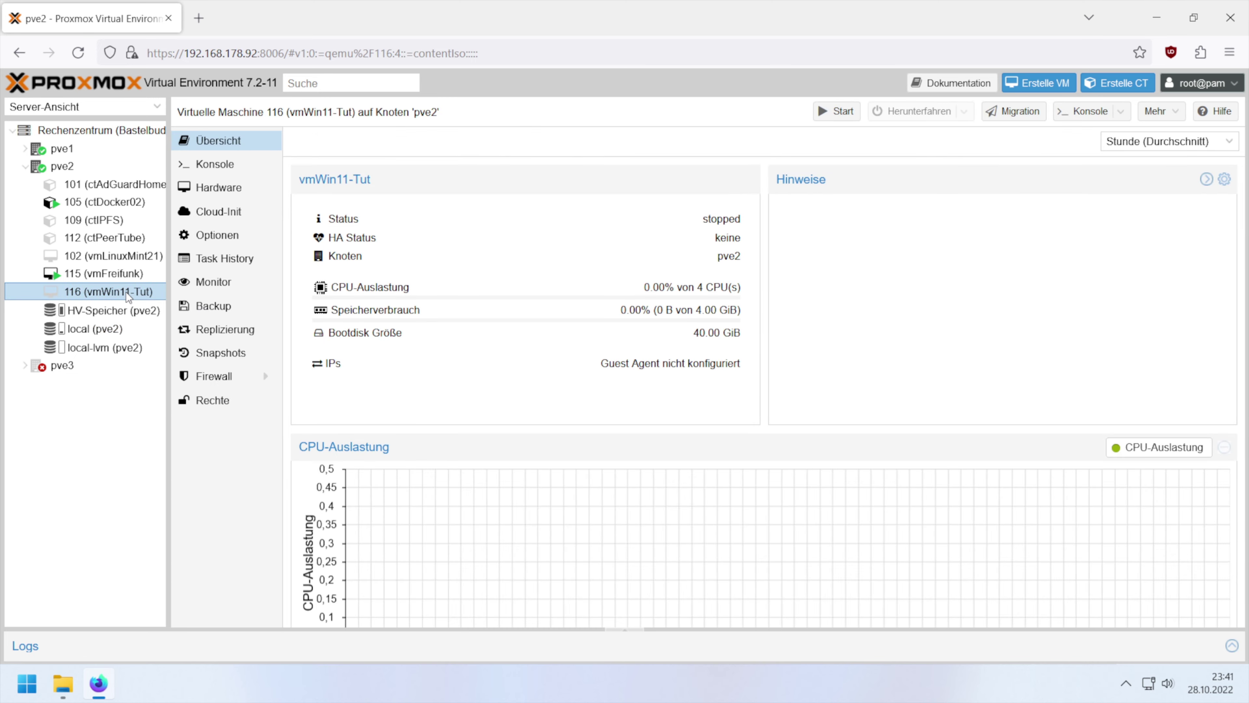
pyautogui.click(243, 189)
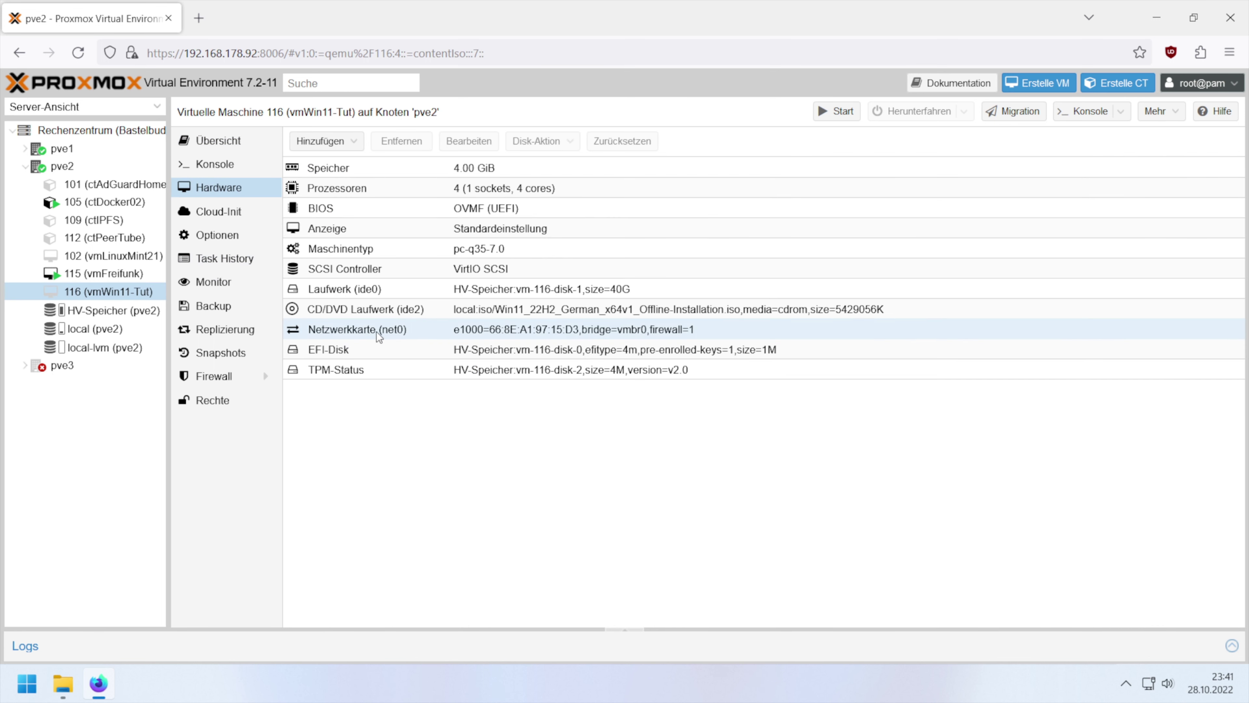
pyautogui.click(392, 332)
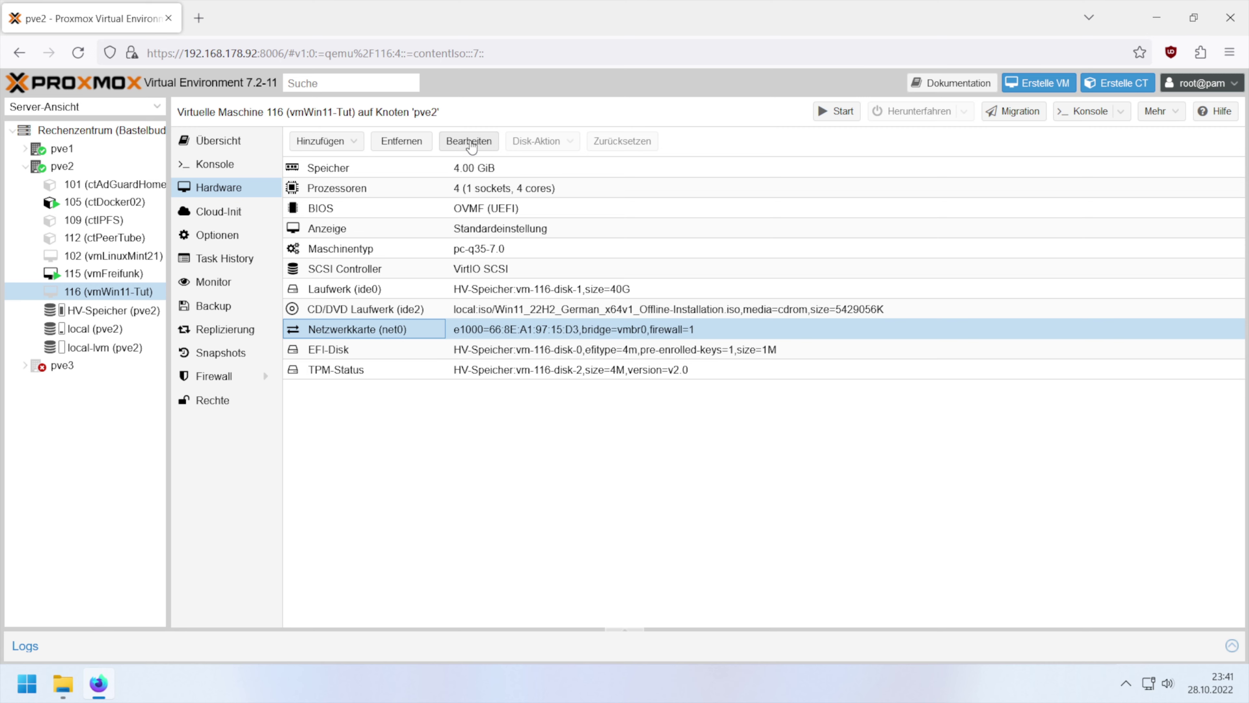
pyautogui.click(470, 141)
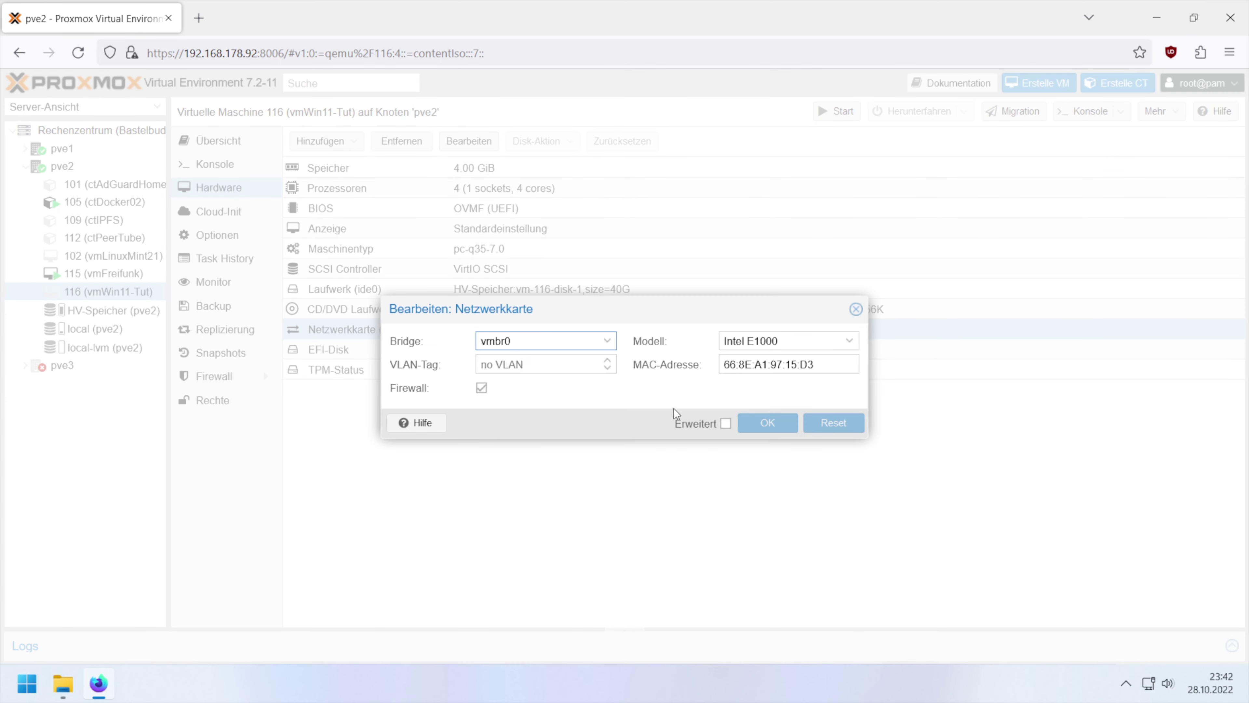
pyautogui.click(726, 424)
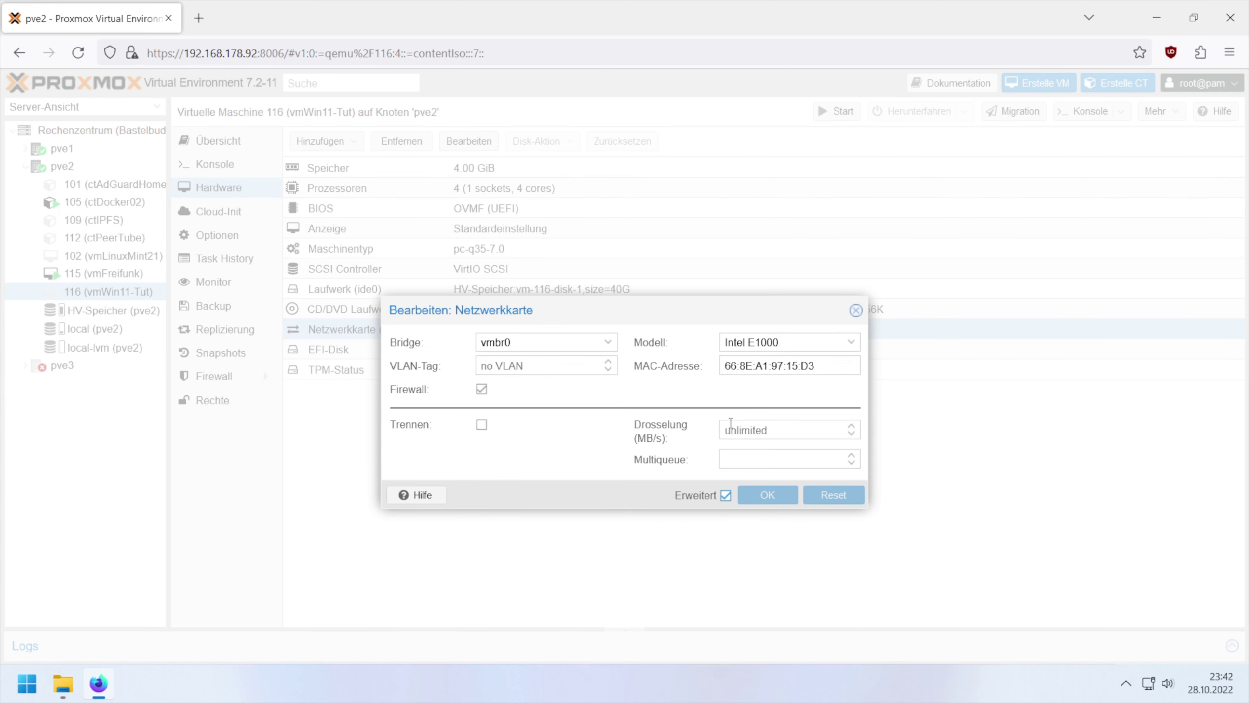
pyautogui.click(480, 424)
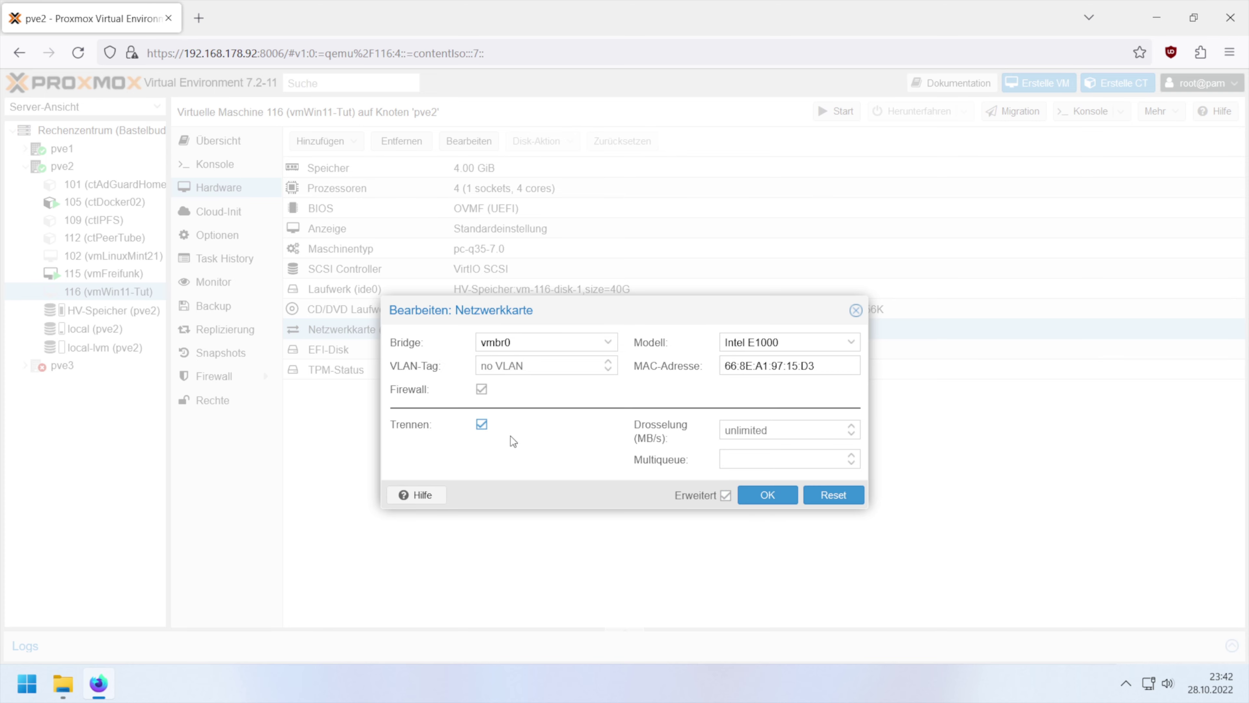
pyautogui.click(768, 495)
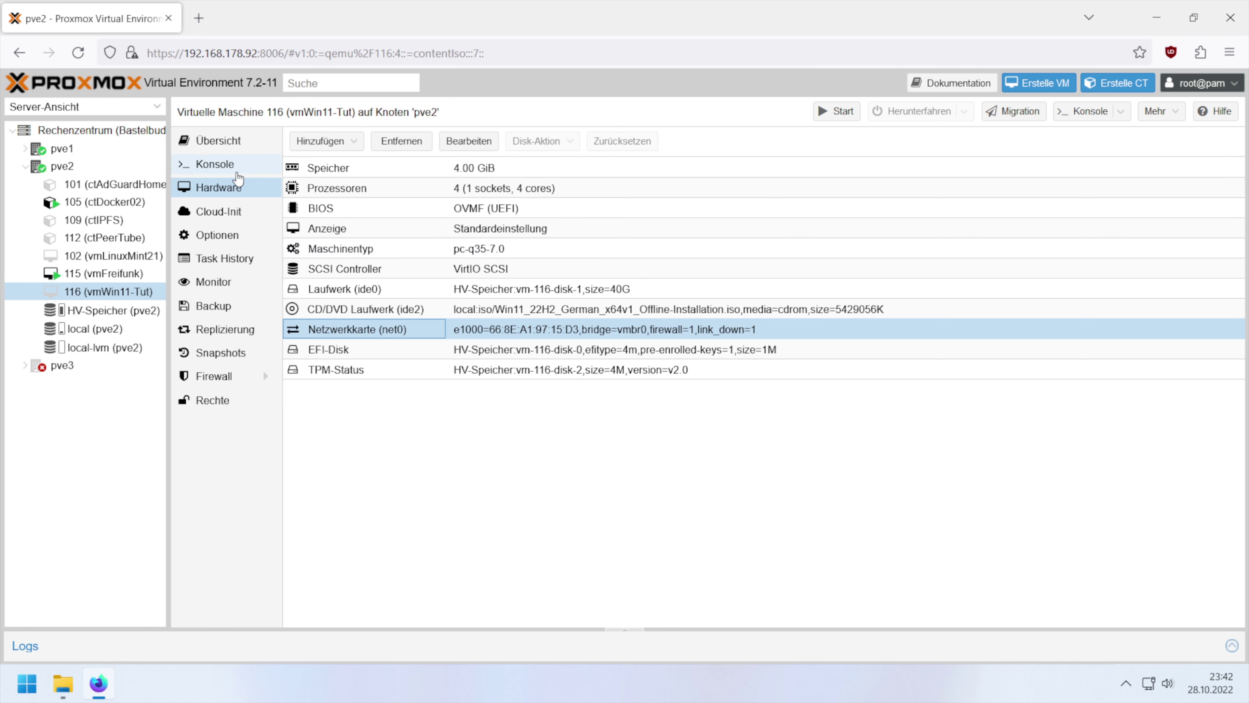
# Start vmWin11-Tut and boot it from the installation DVD in its console
pyautogui.click(830, 117)
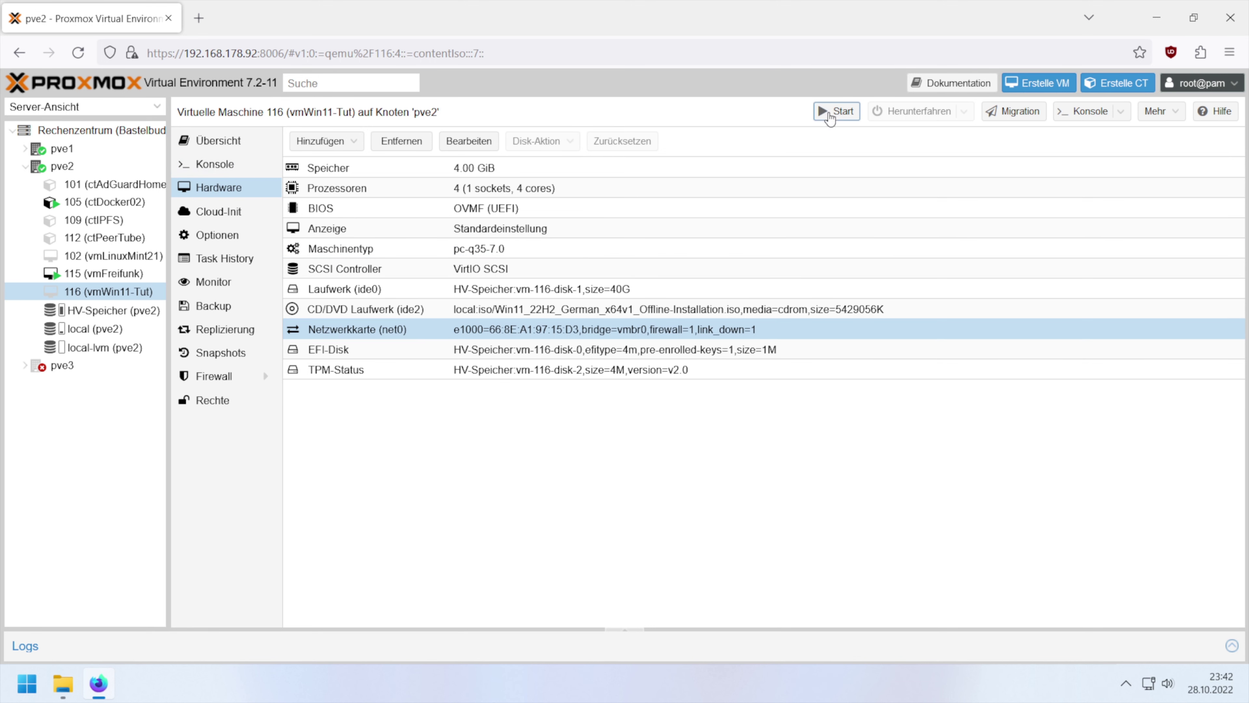
pyautogui.click(237, 167)
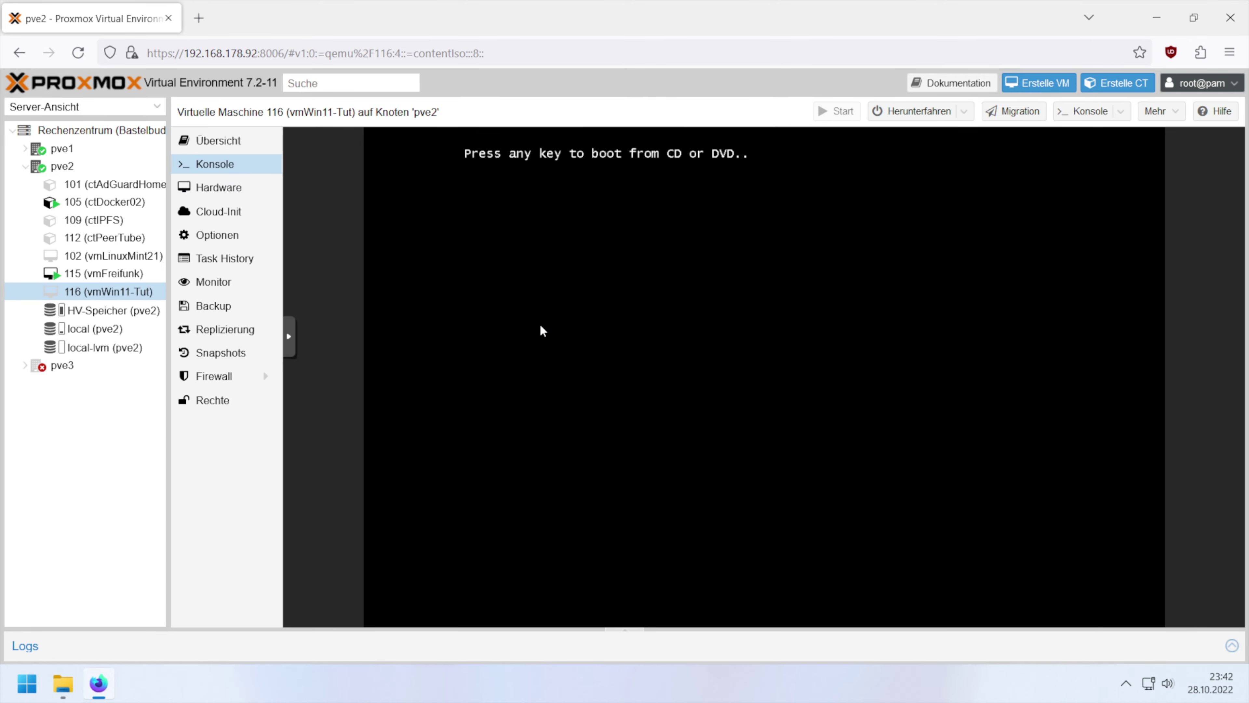
pyautogui.press('Return')
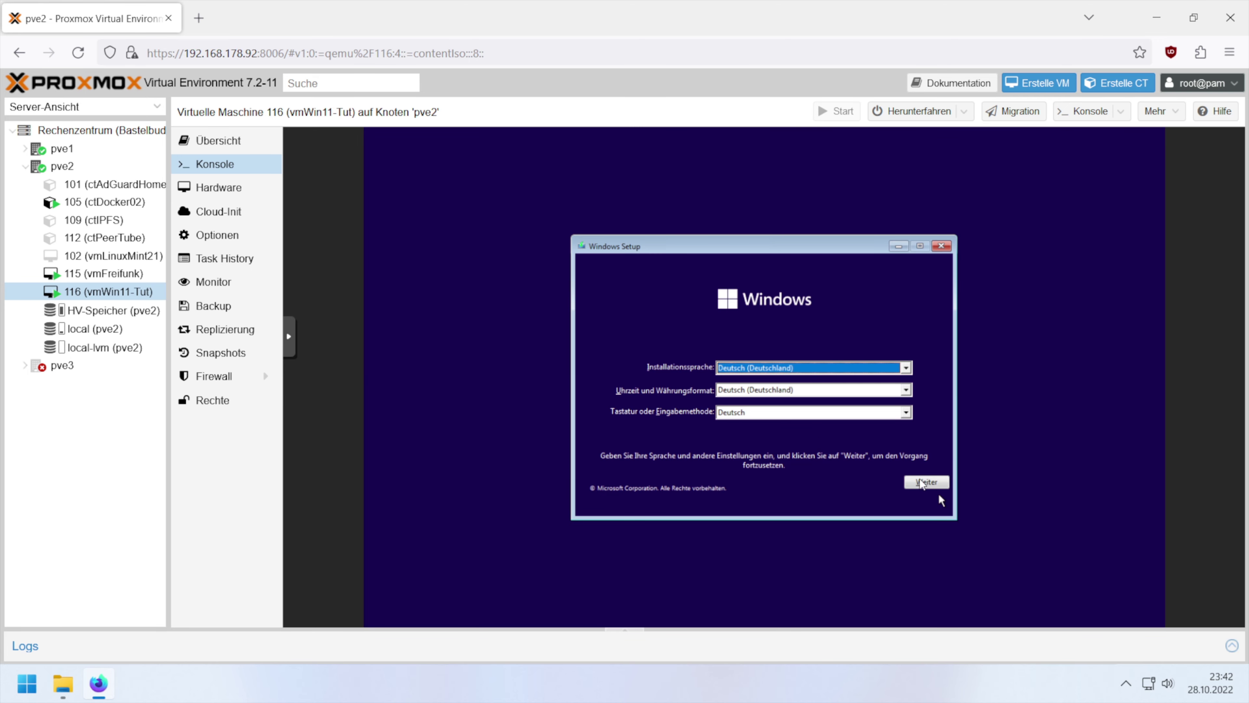
# Start the Windows installation with the German language and keyboard settings and without a product key
pyautogui.click(927, 483)
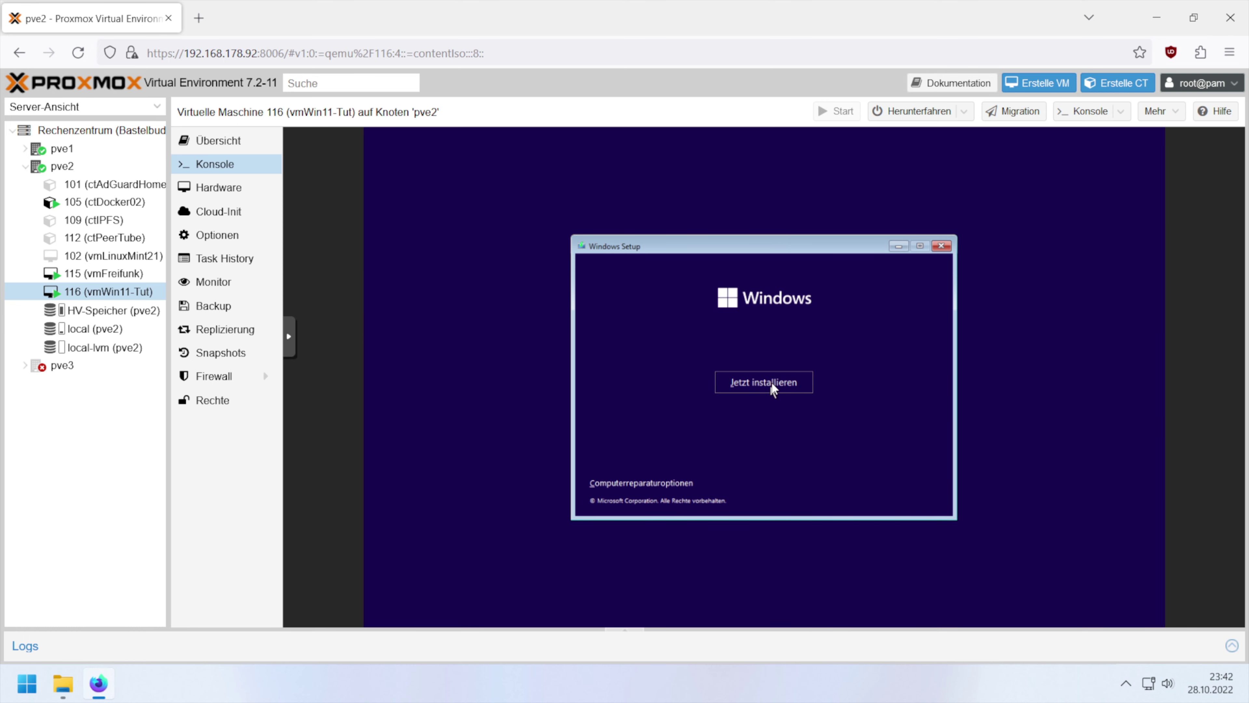
pyautogui.click(772, 389)
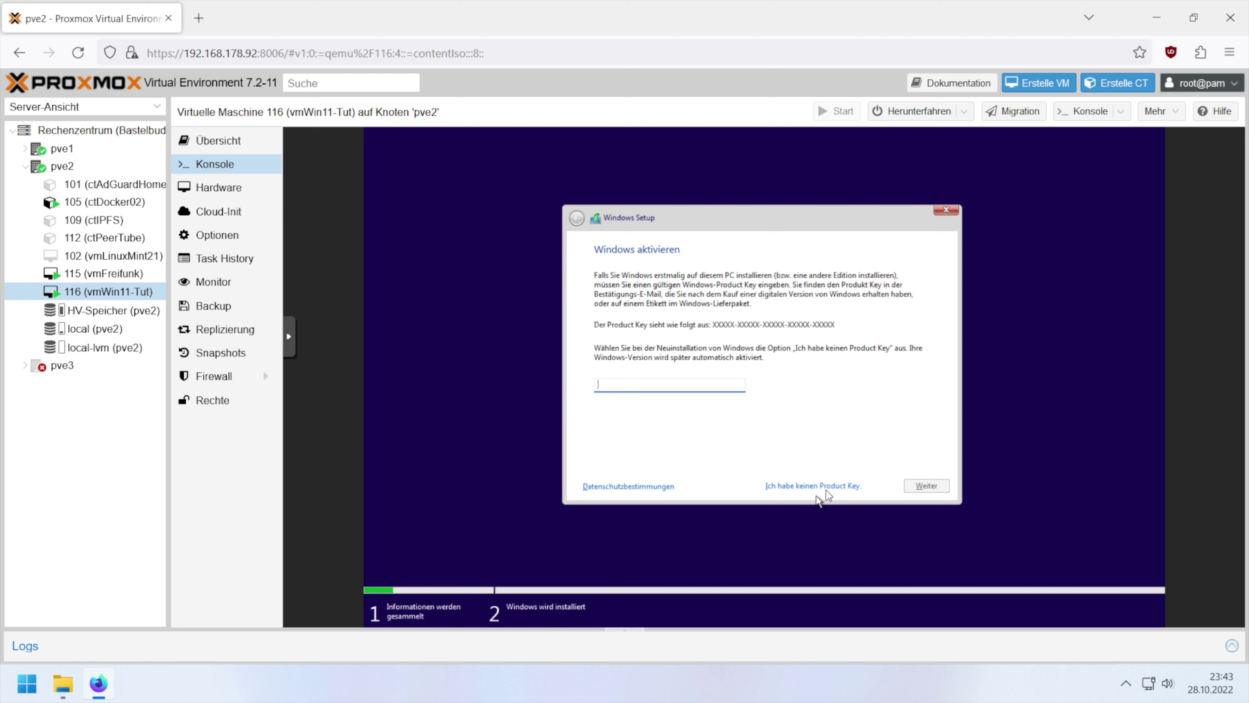
pyautogui.click(820, 487)
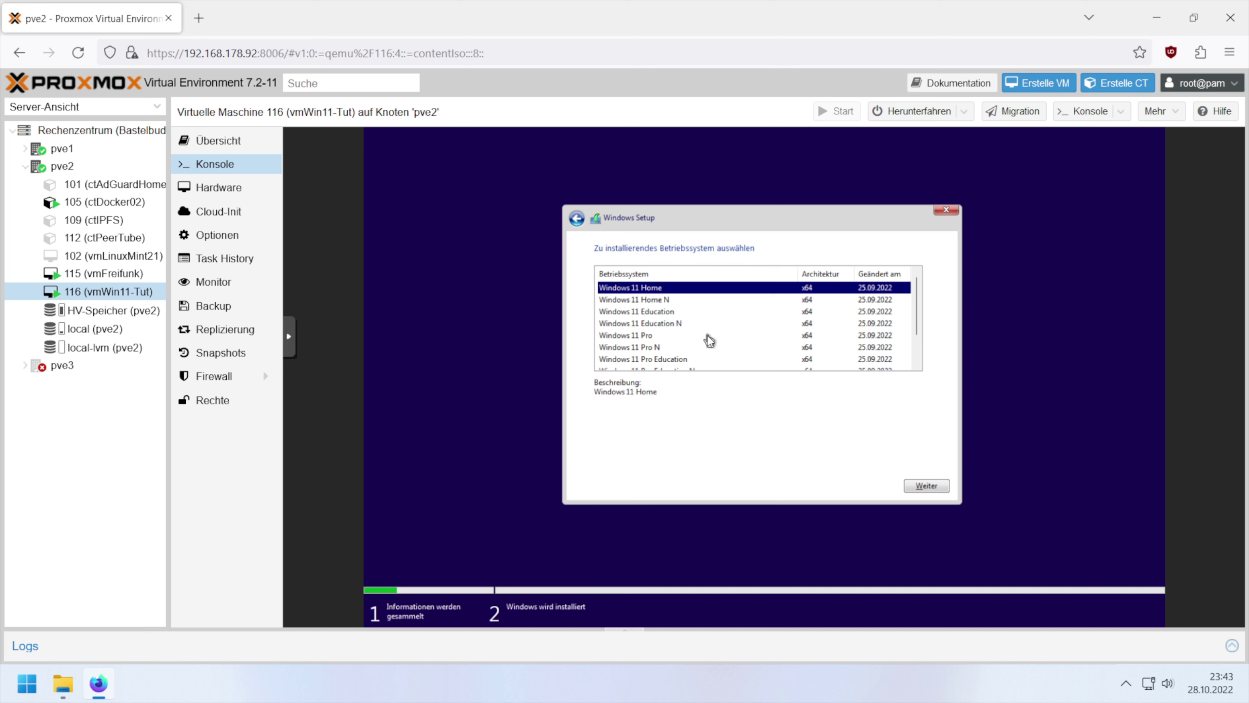
# Choose Windows 11 Pro as the edition to install and continue to the license terms
pyautogui.click(669, 336)
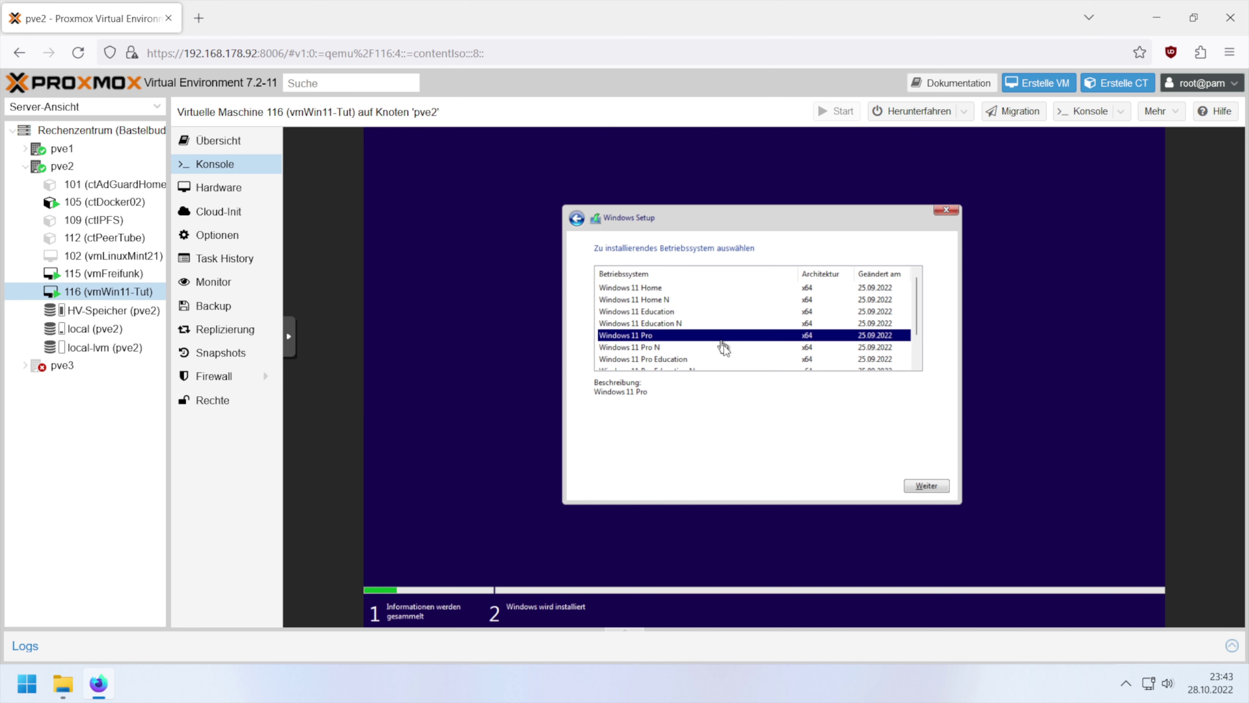
pyautogui.scroll(-1, 724, 346)
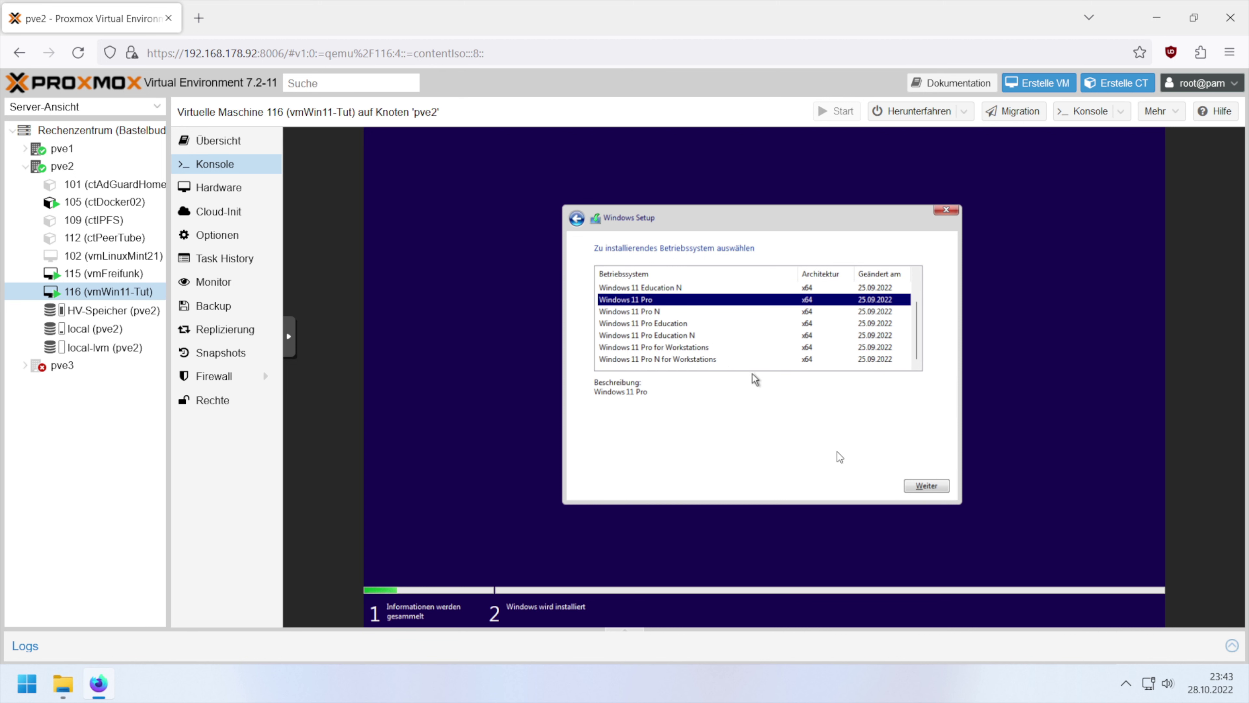
pyautogui.click(921, 490)
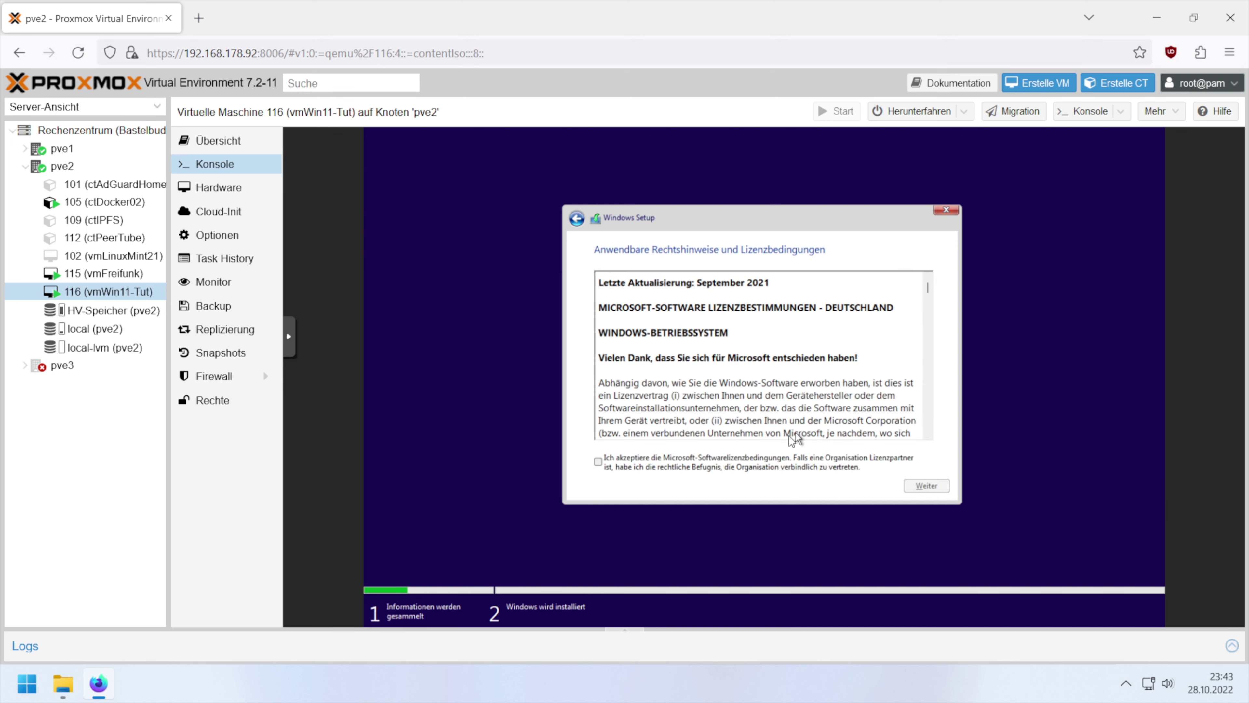
# Accept the license terms and run a custom installation onto the unallocated 40 GB drive
pyautogui.click(627, 468)
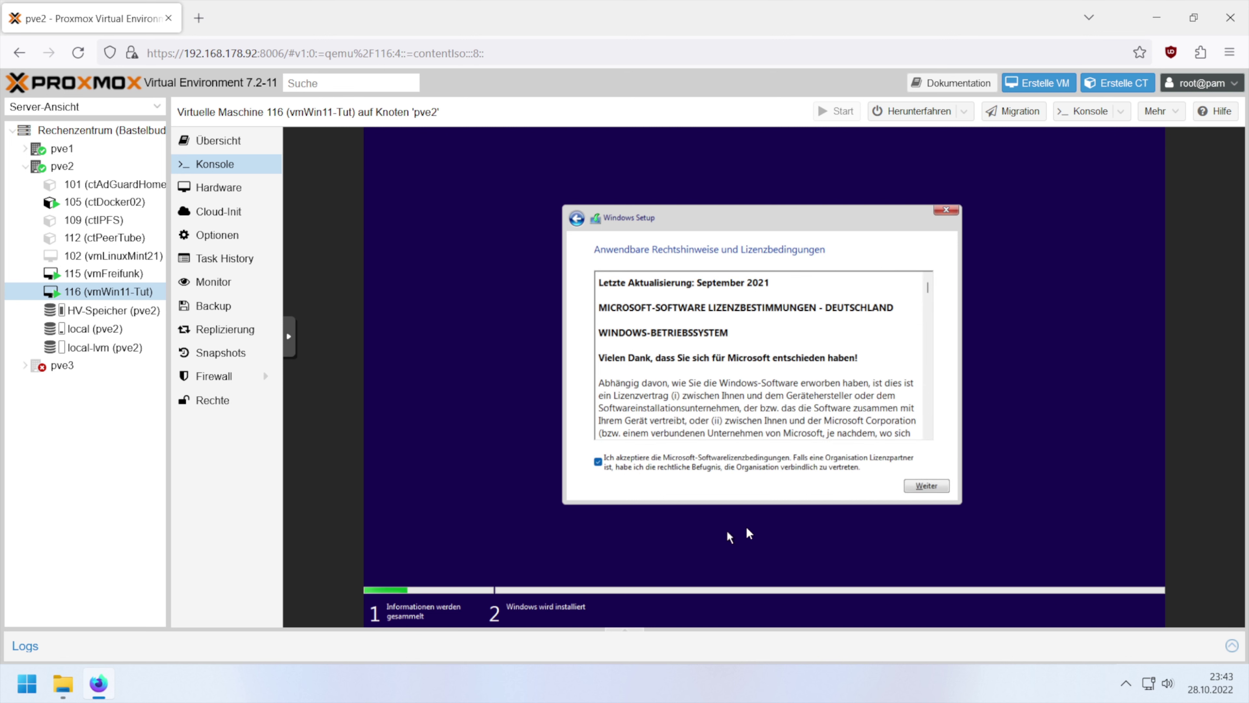
pyautogui.click(926, 487)
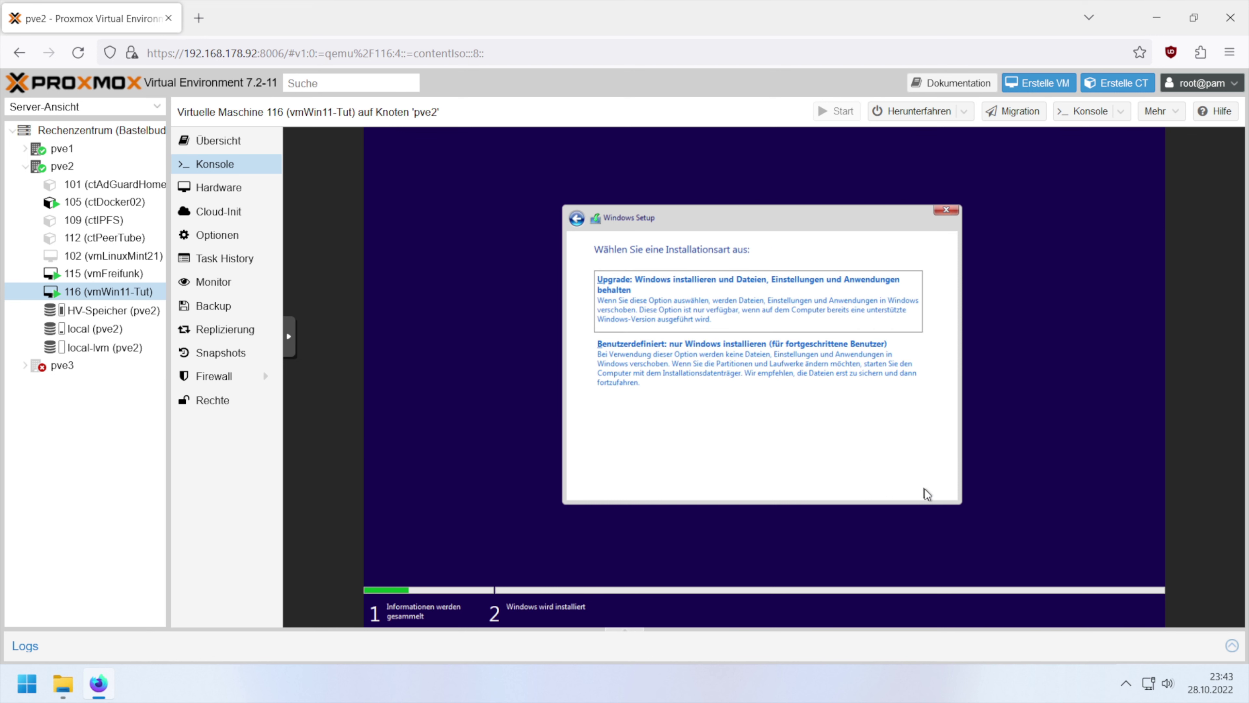
pyautogui.click(748, 357)
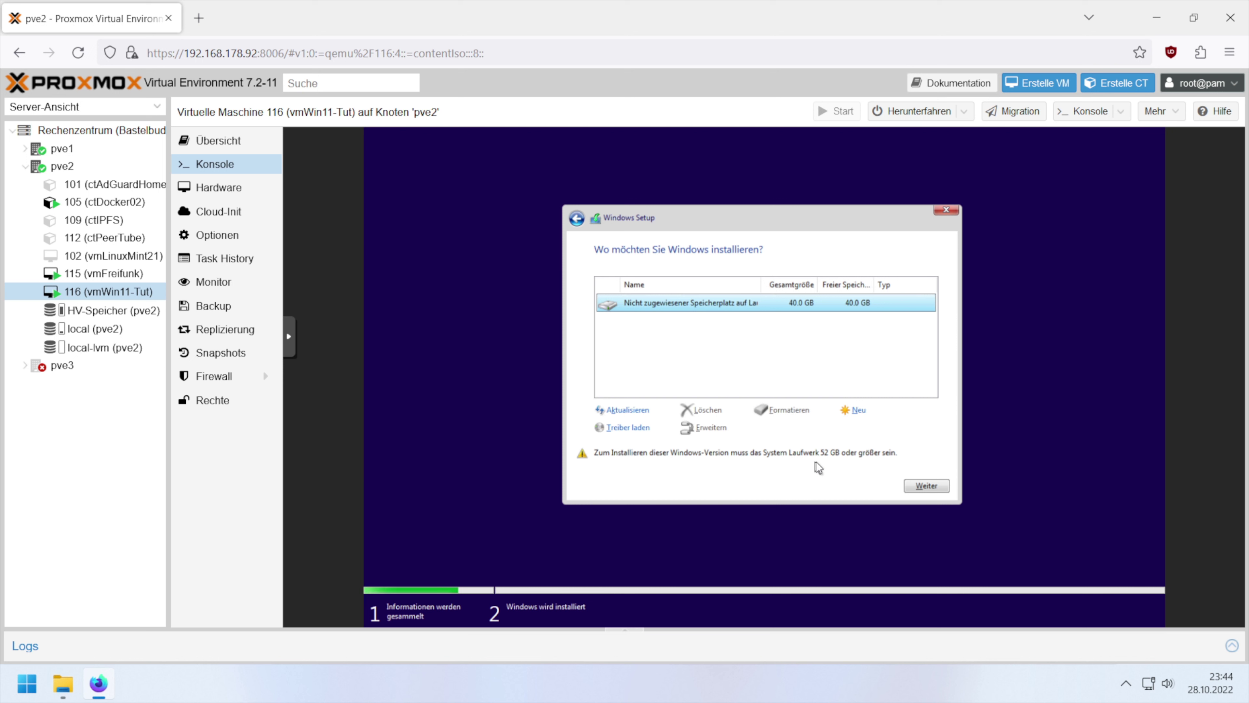
pyautogui.click(919, 487)
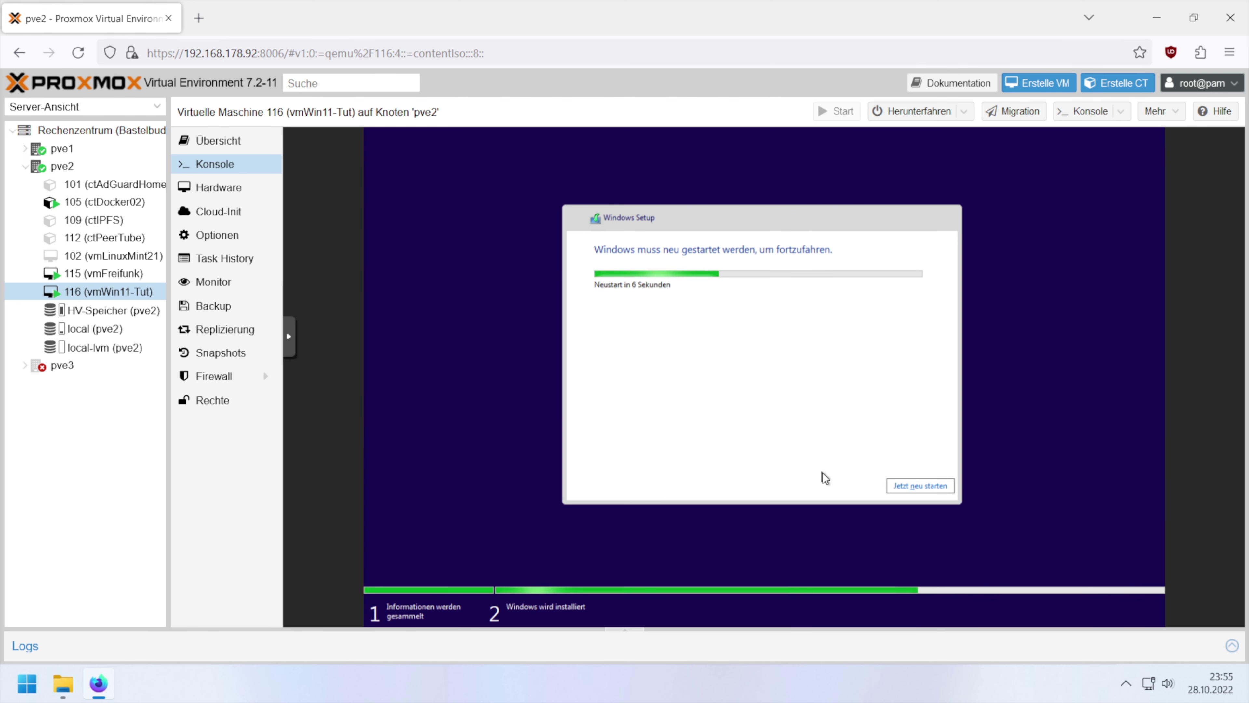
# Restart the virtual machine into setup, confirm Deutschland as the region and Deutsch as the keyboard layout, without adding a second layout
pyautogui.click(932, 490)
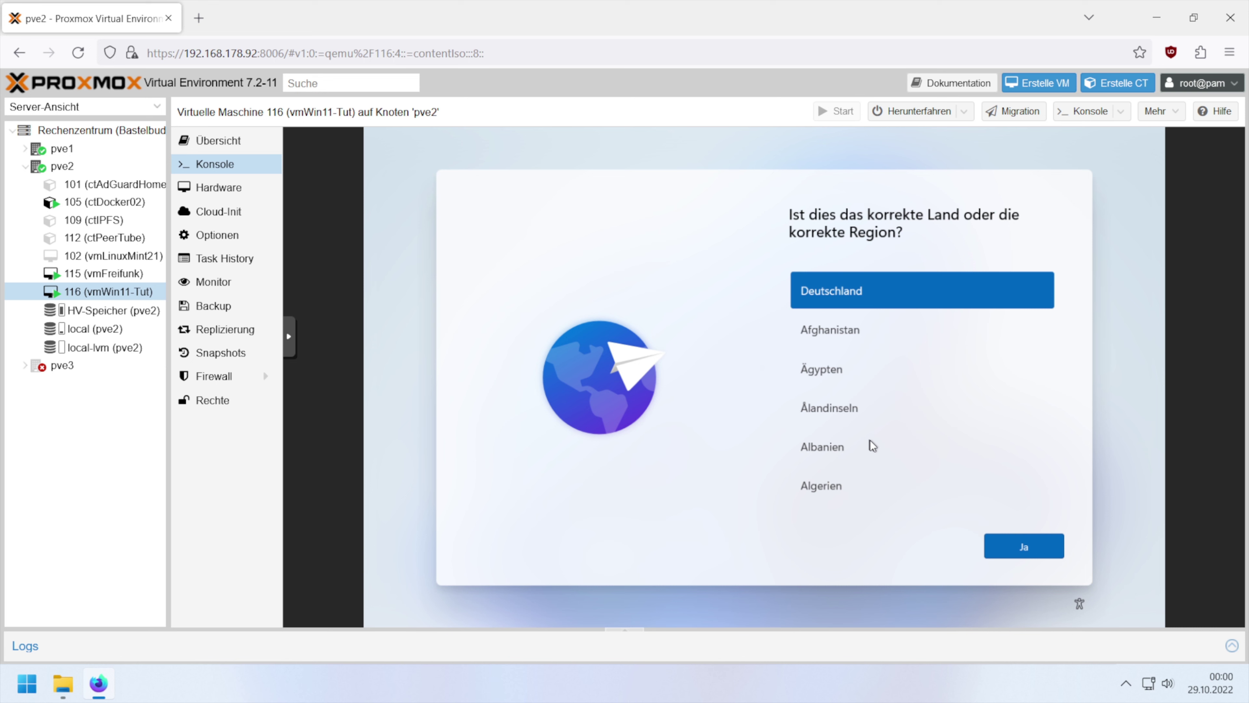
pyautogui.click(1015, 543)
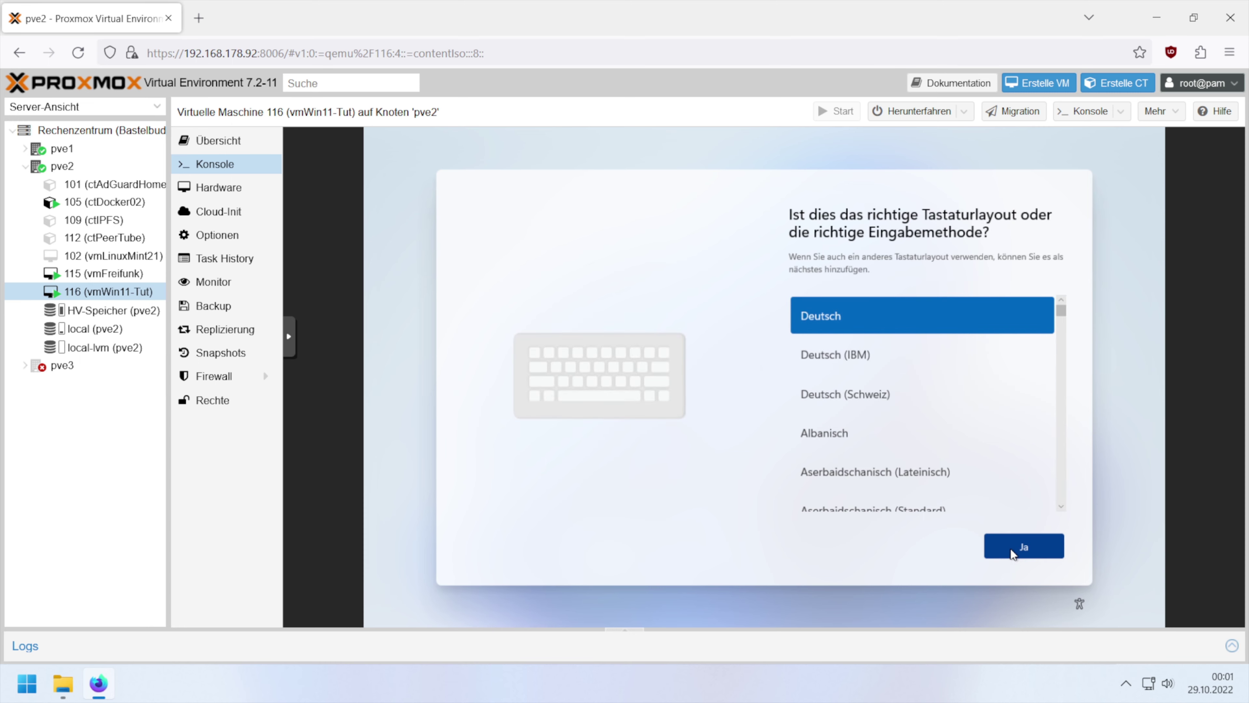
pyautogui.click(1010, 549)
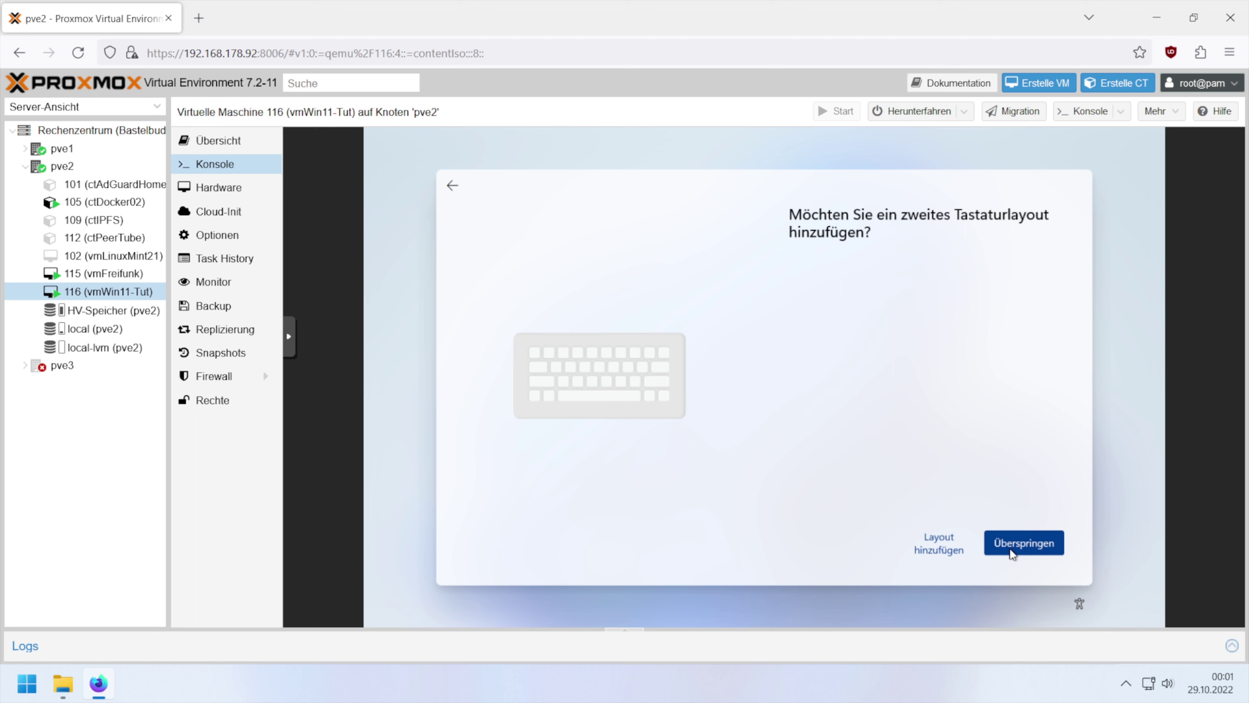
pyautogui.click(1010, 549)
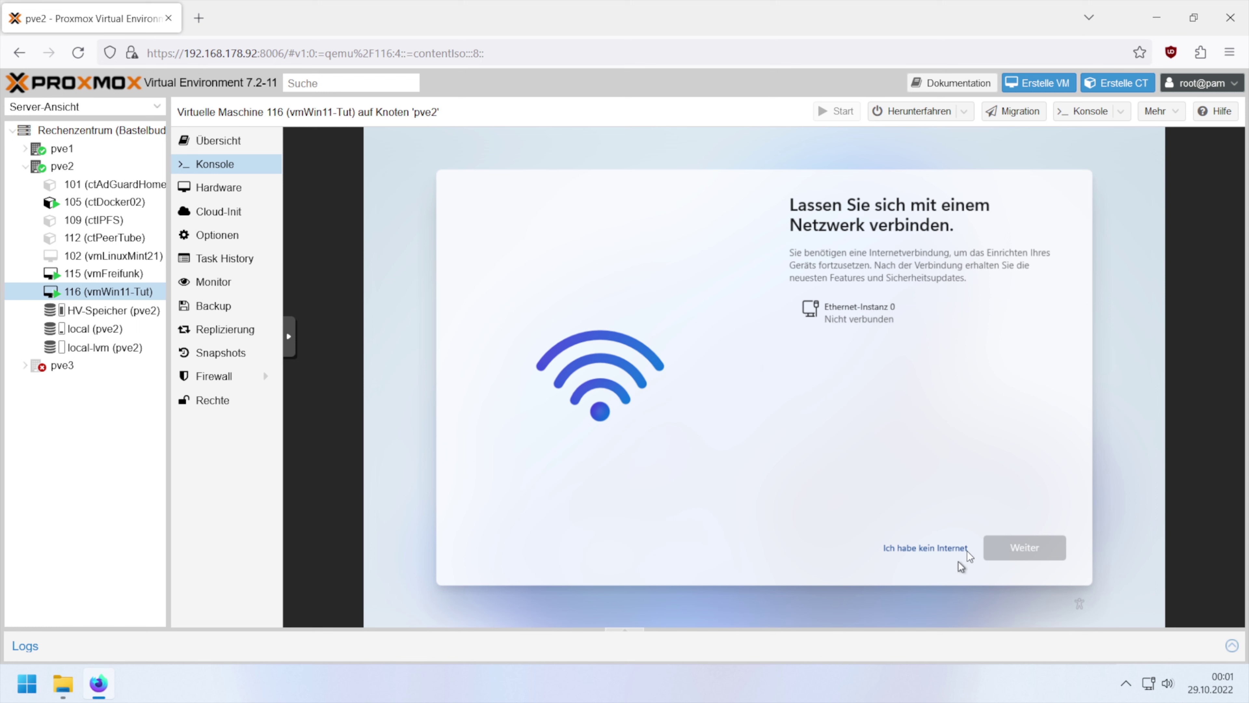
# Continue without internet using the limited setup and finish it with a local user named Tutorial and no password, reaching a clear desktop
pyautogui.click(937, 550)
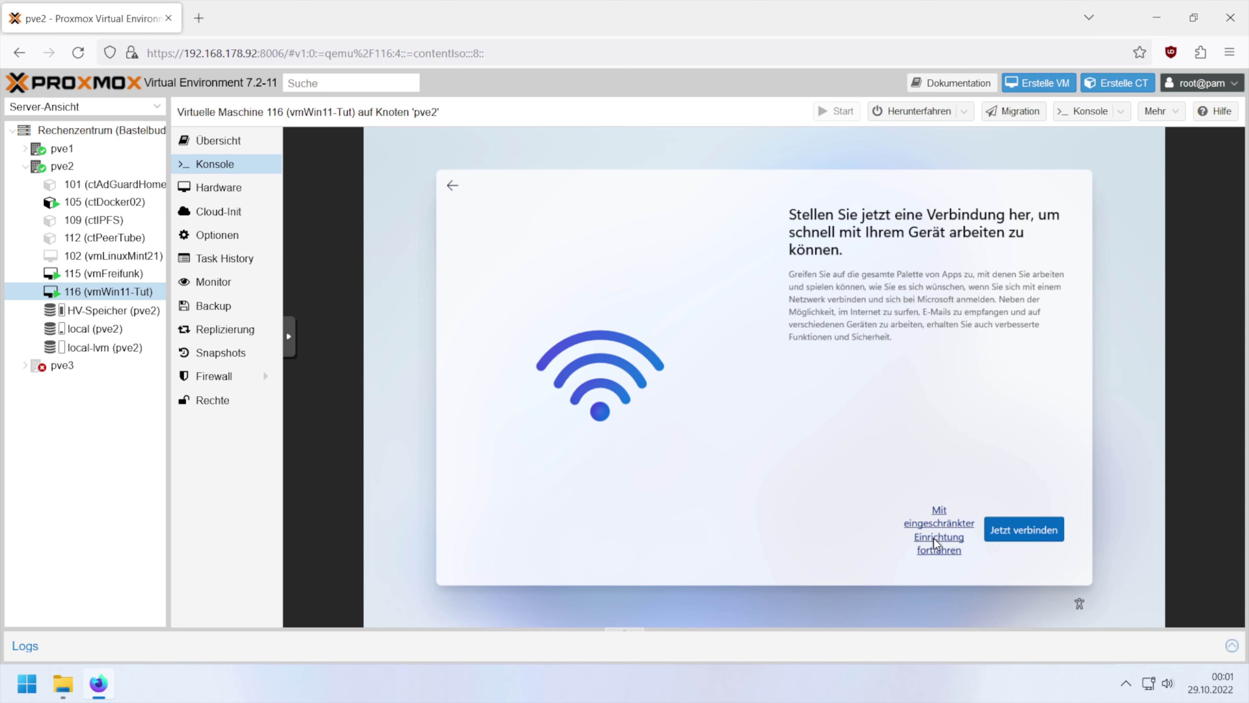
pyautogui.click(934, 539)
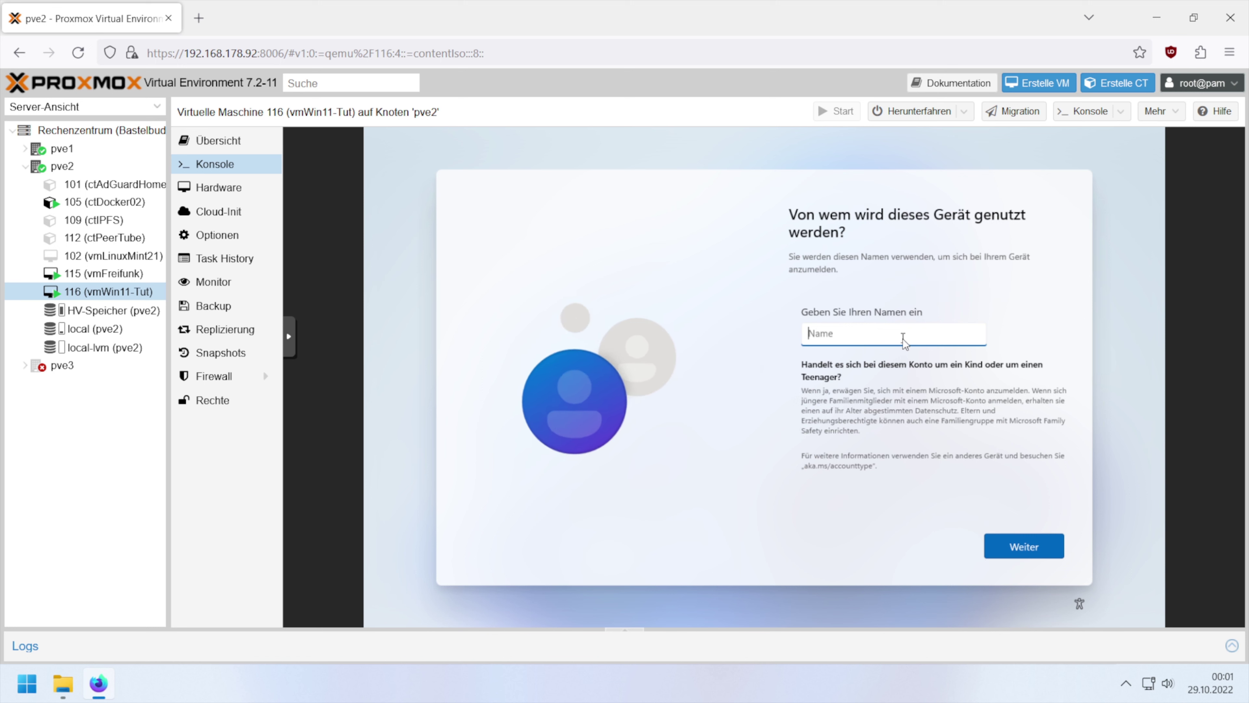
pyautogui.write('Tutorial')
pyautogui.click(1007, 546)
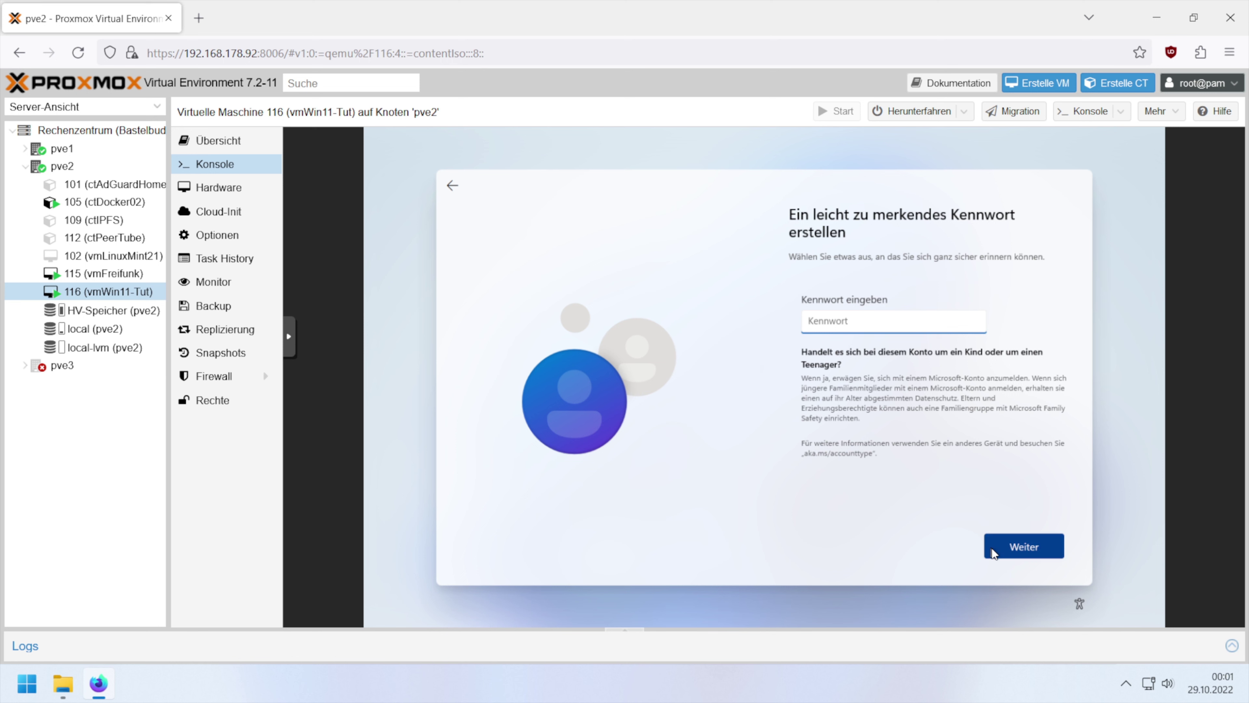
pyautogui.click(1006, 546)
pyautogui.click(1003, 552)
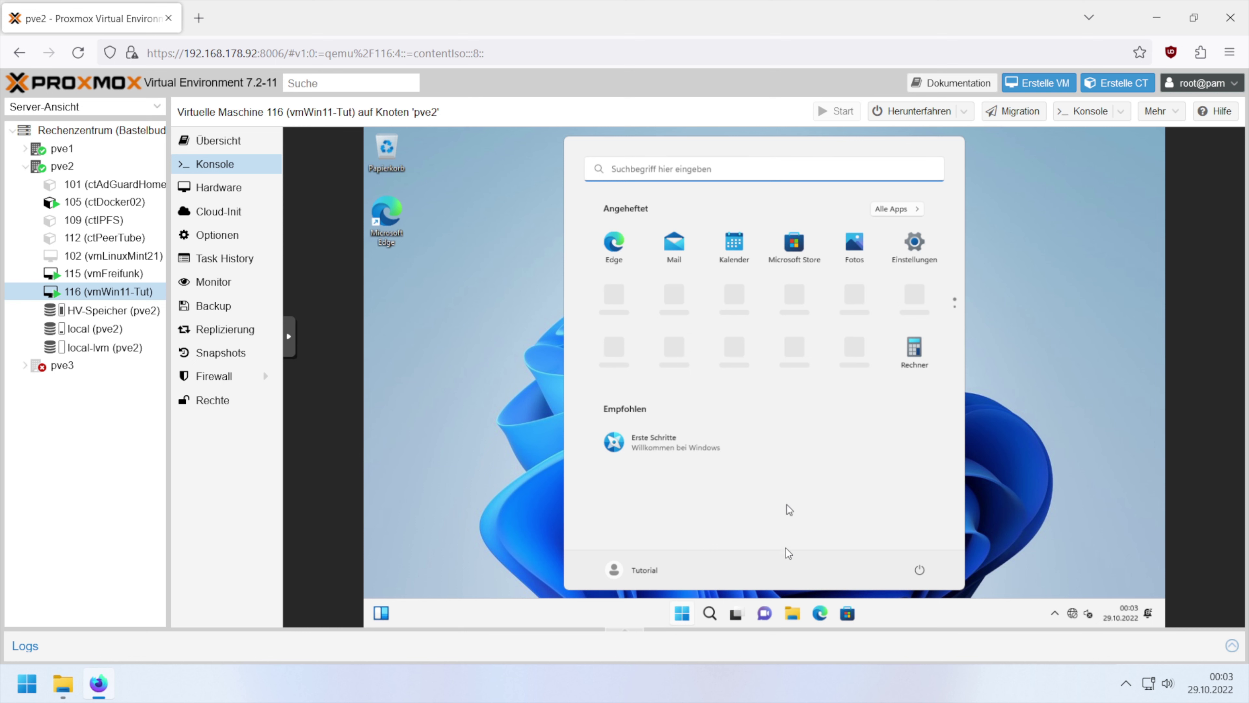
pyautogui.click(682, 615)
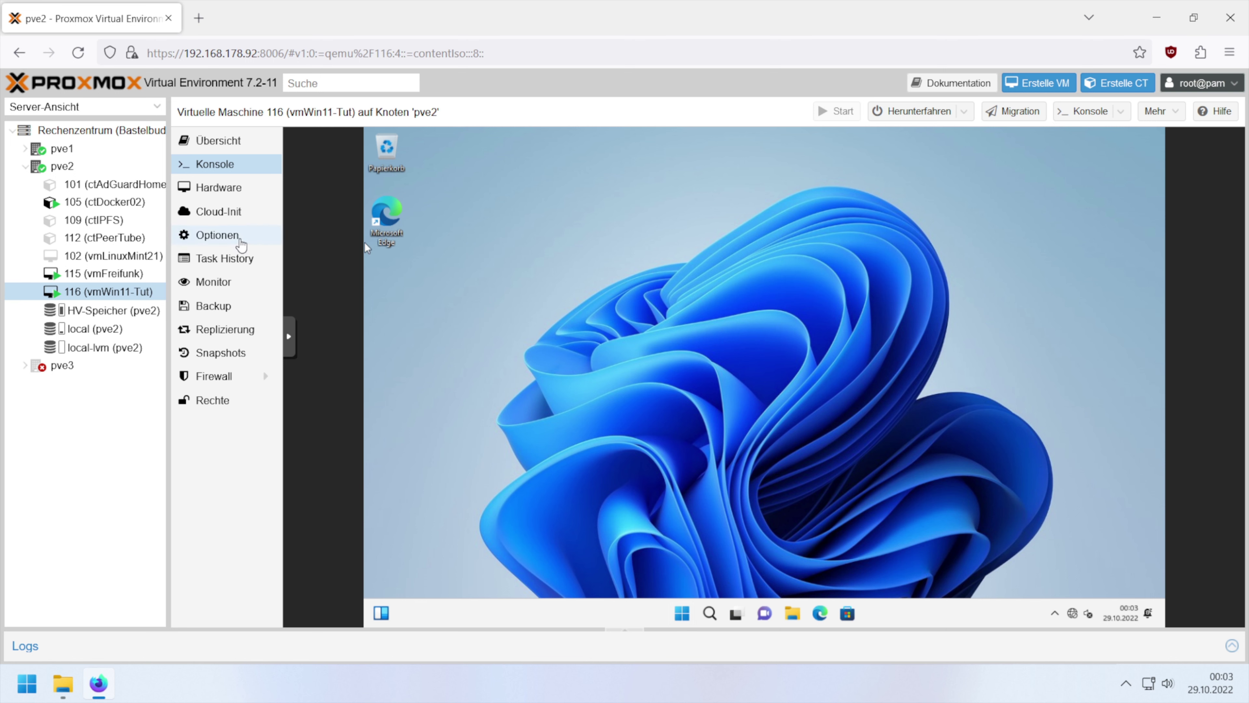
# Reconnect the virtual machine's network card net0 by disabling its Trennen option, and return to the virtual machine's console
pyautogui.click(241, 190)
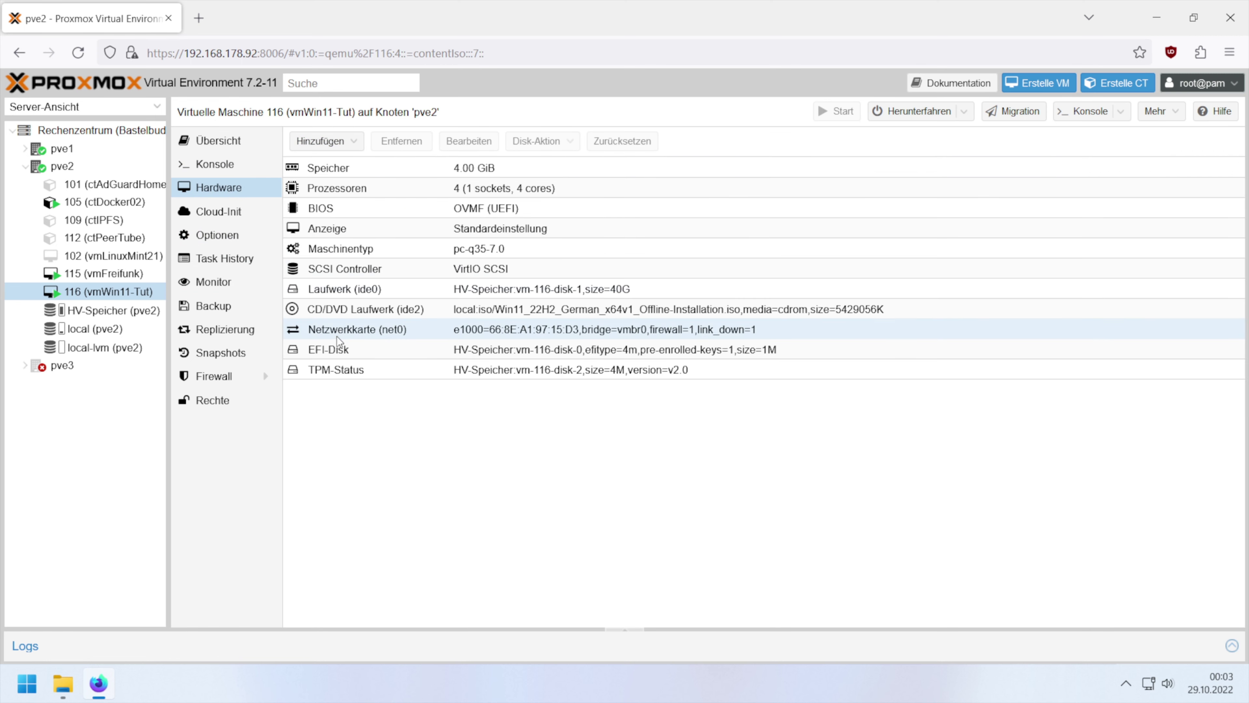
pyautogui.doubleClick(353, 325)
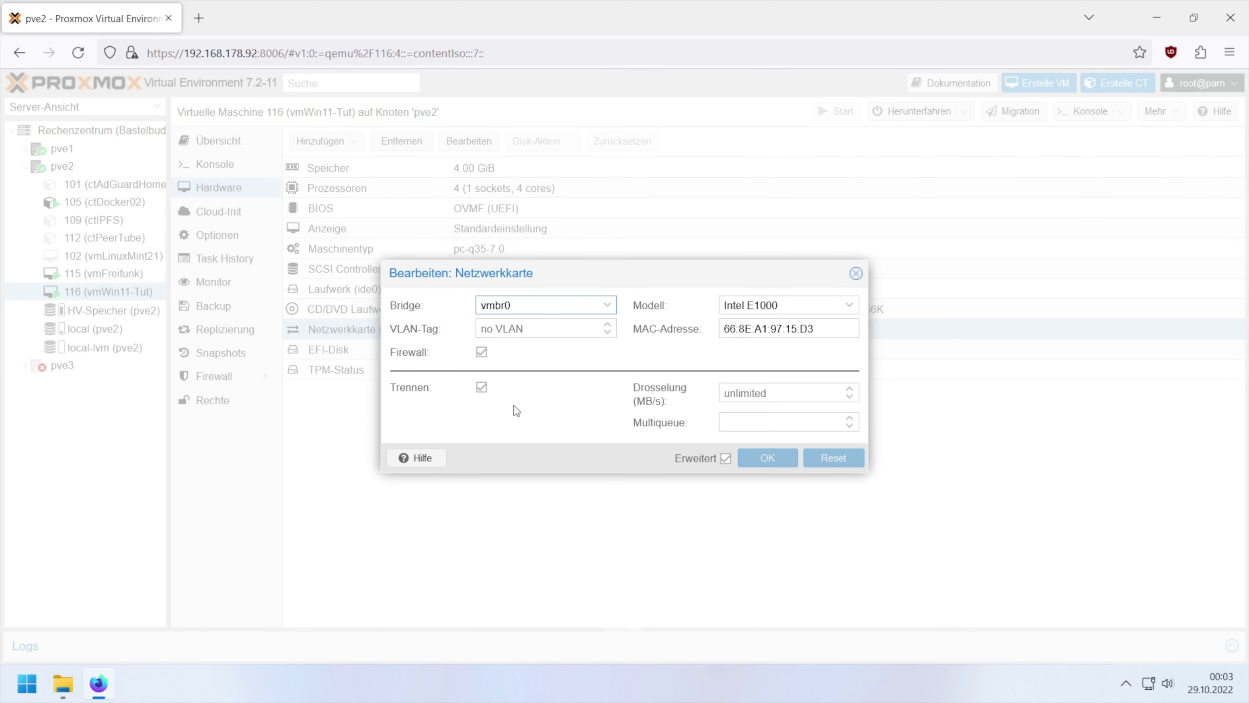
pyautogui.click(480, 387)
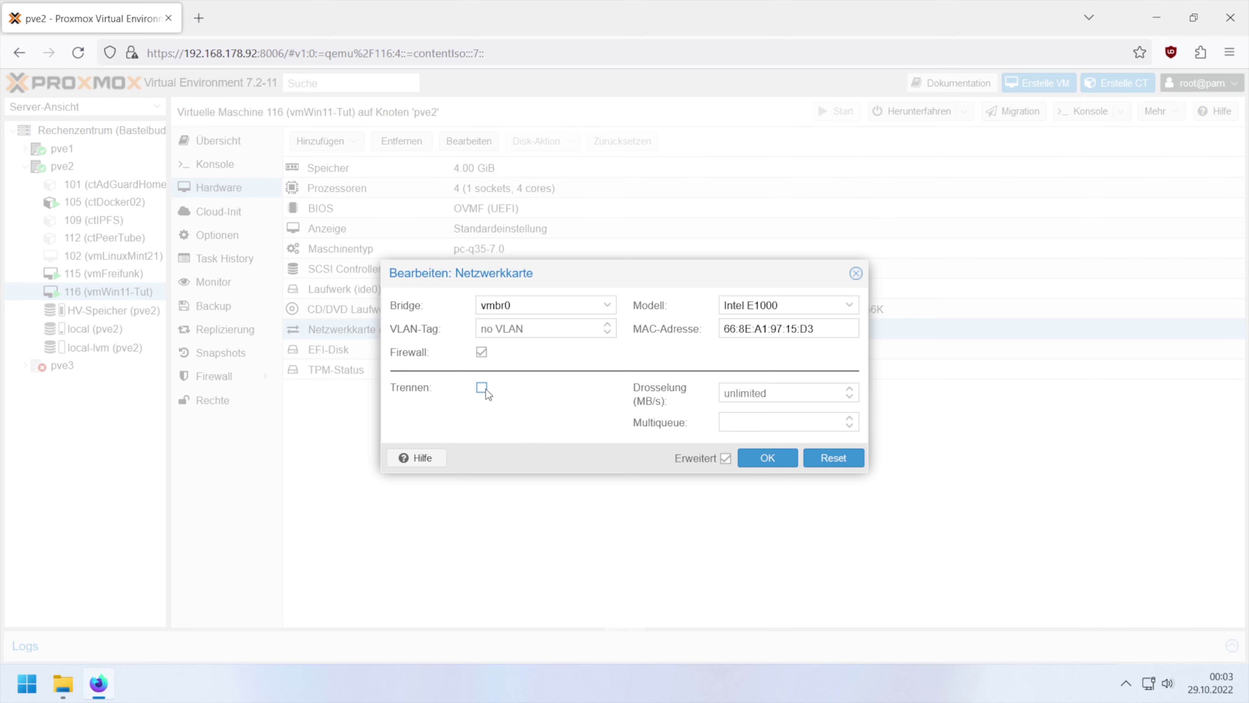
pyautogui.click(765, 462)
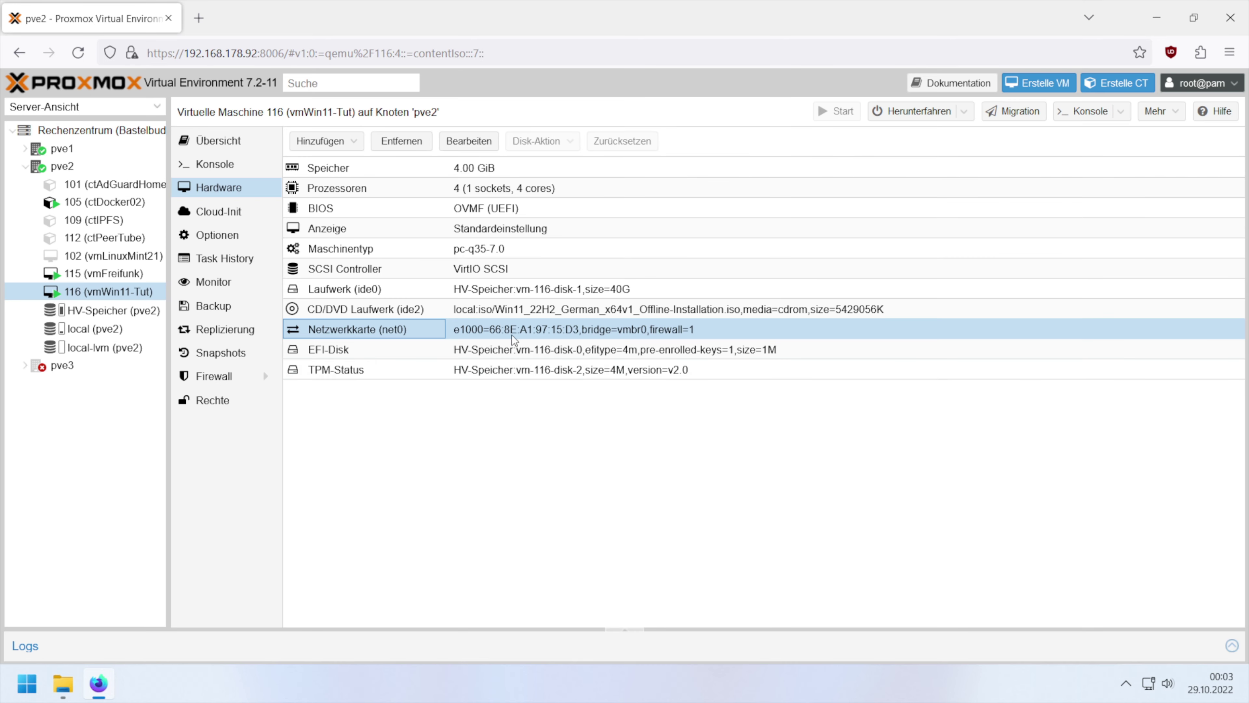
pyautogui.click(256, 170)
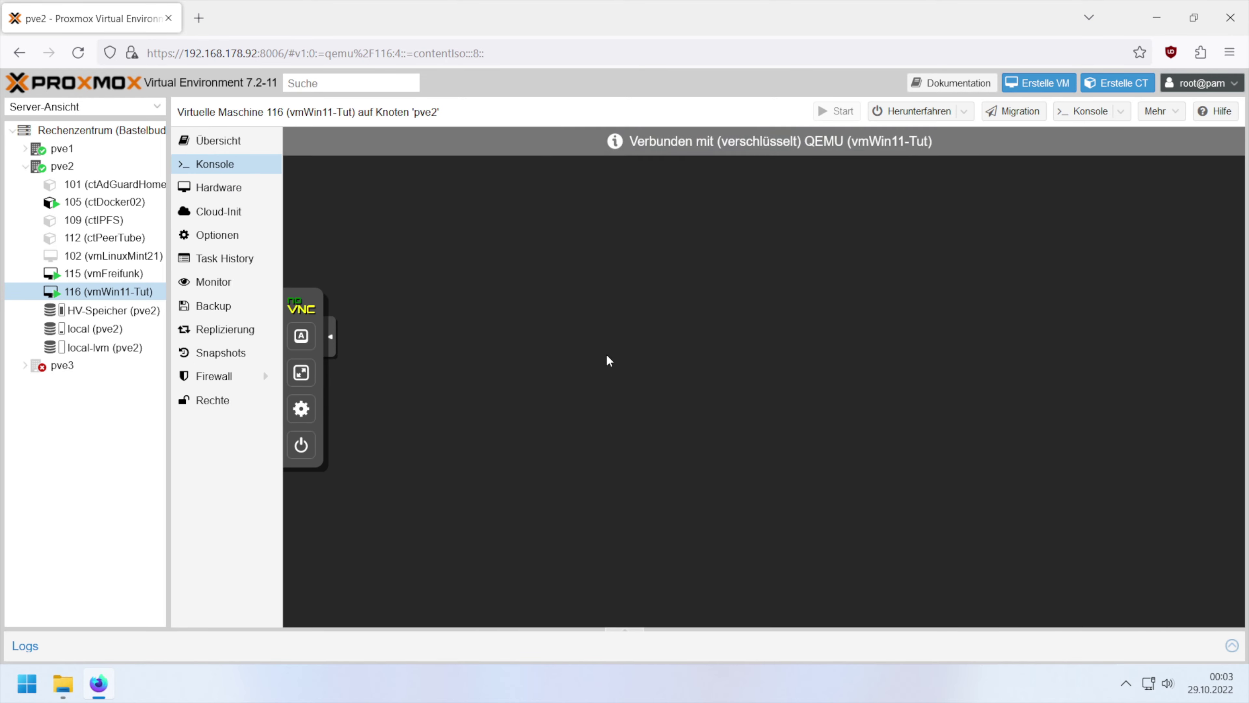